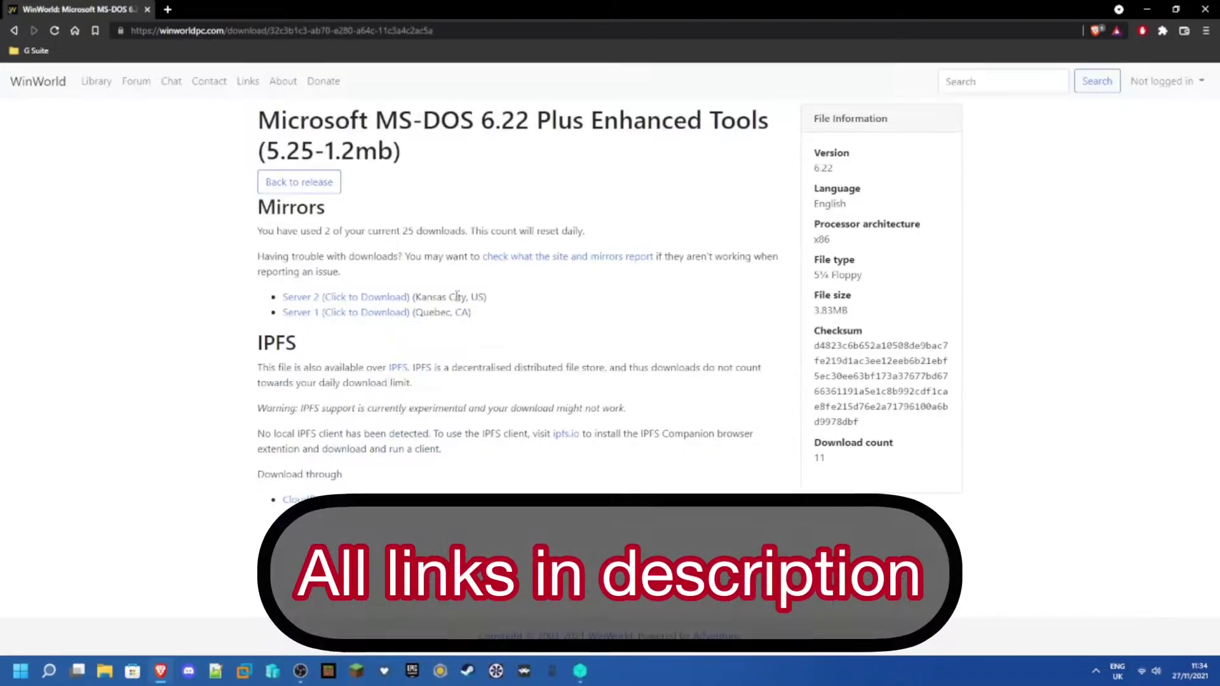
Open the copied WinWorld Windows 3.1 address from the clipboard history in a new browser tab.
key(ctrl+t)
key(super+v)
key(Down)
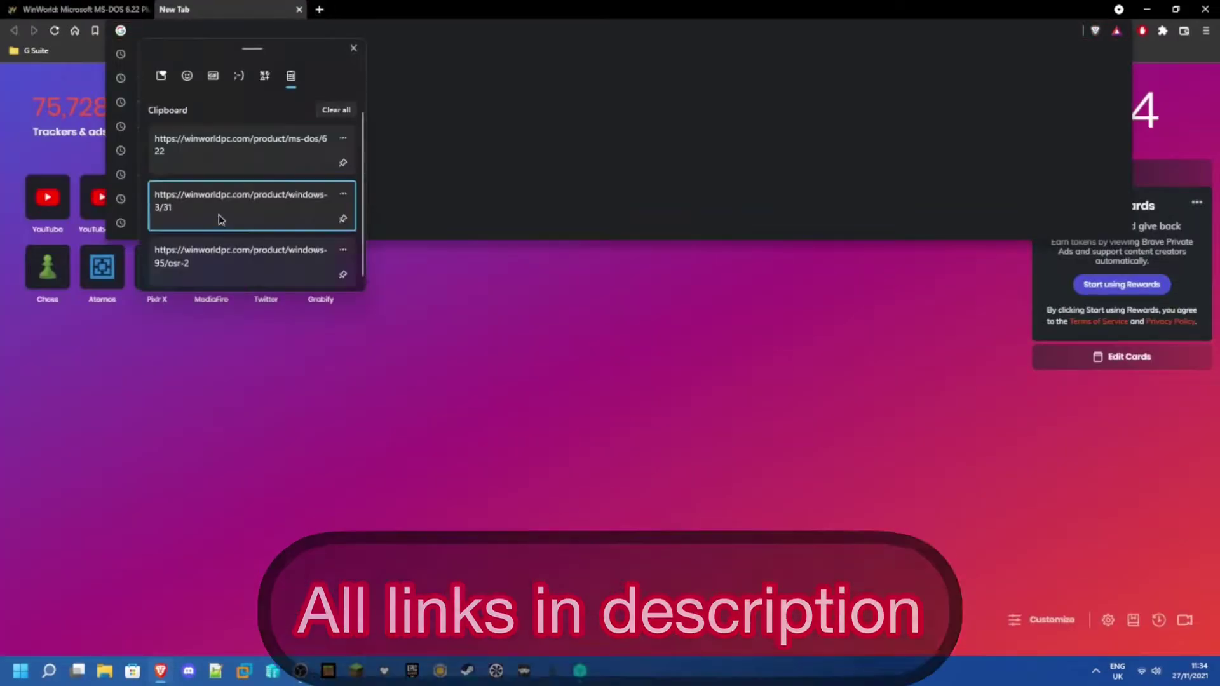
key(Return)
key(Return)
key(ctrl+t)
text(https://winworldpc.com/product/windows-95/osr-2https://winworldpc.com/product/windows-95/osr-2)
double_click(238, 248)
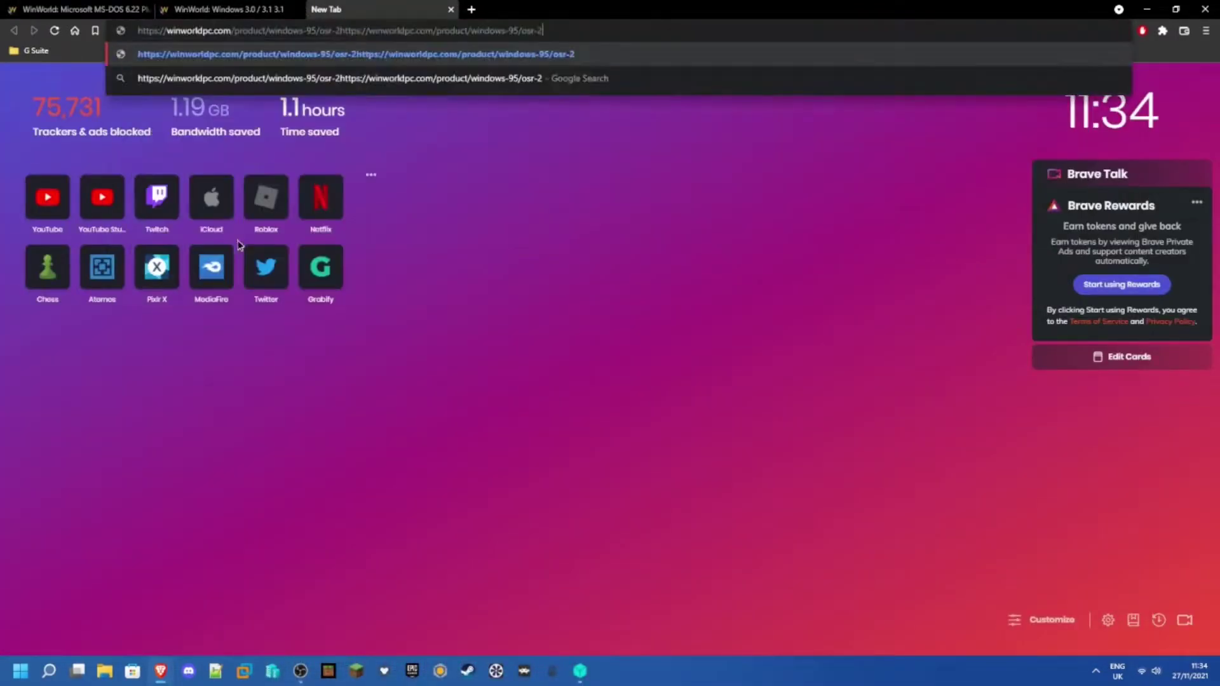
key(Return)
drag(334, 31, 790, 42)
key(BackSpace)
key(Return)
Open the Windows 3.1 (Dell OEM) (3.5-1.44mb) download page from the Windows 3.1 release page.
click(109, 7)
click(223, 9)
scroll(489, 282, down, 10)
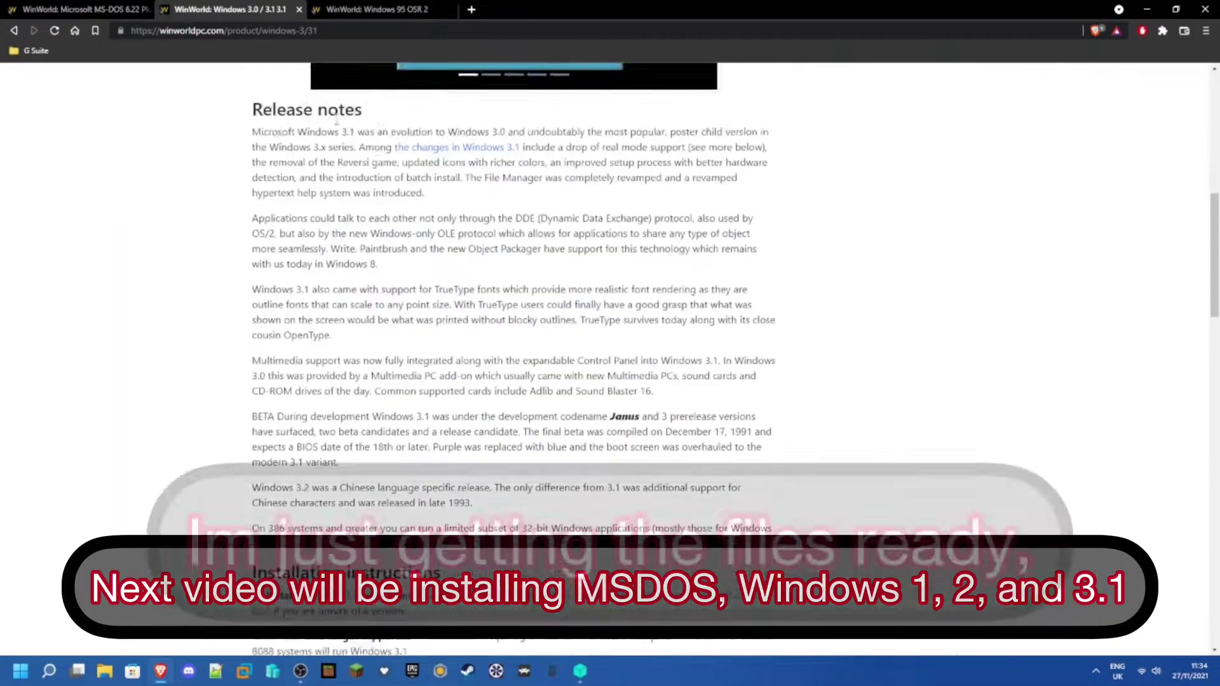
click(432, 291)
From the Windows 95 OSR 2 page, open the Microsoft Windows Boot Disks link in a new tab and the Windows 95 OSR2 (OEM) (ISO) download page.
click(436, 6)
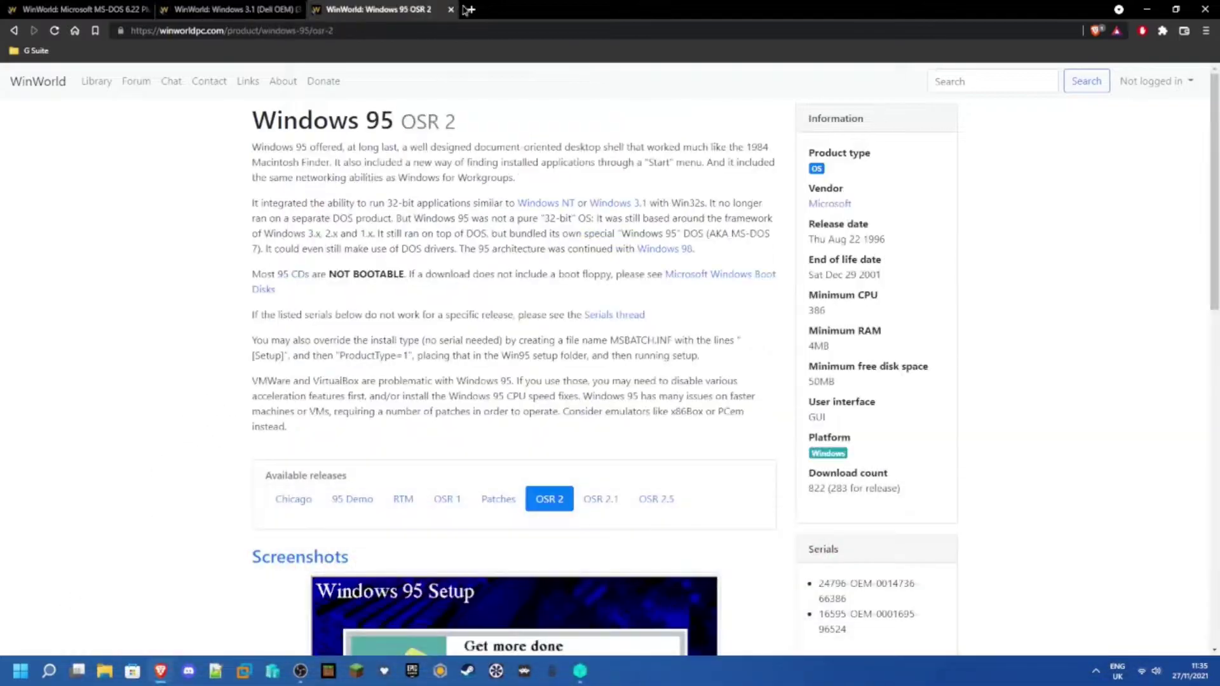
scroll(654, 267, down, 2)
scroll(653, 267, up, 1)
middle_click(735, 208)
scroll(735, 207, down, 10)
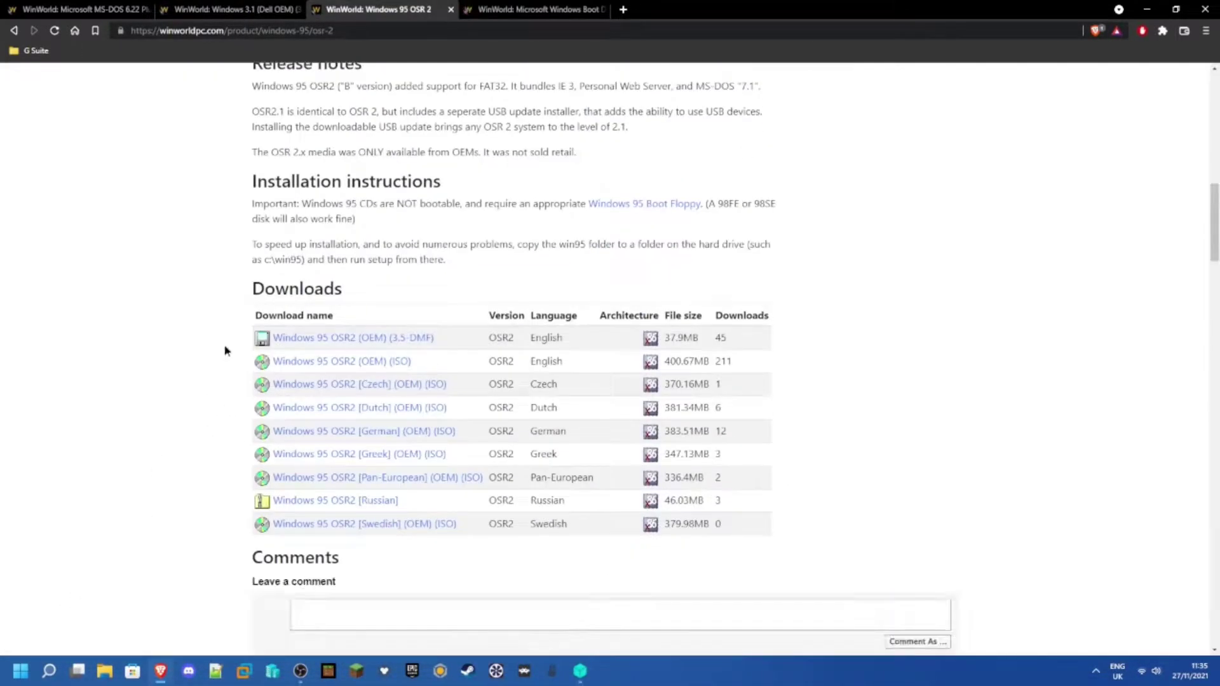
scroll(376, 368, up, 3)
scroll(333, 535, down, 1)
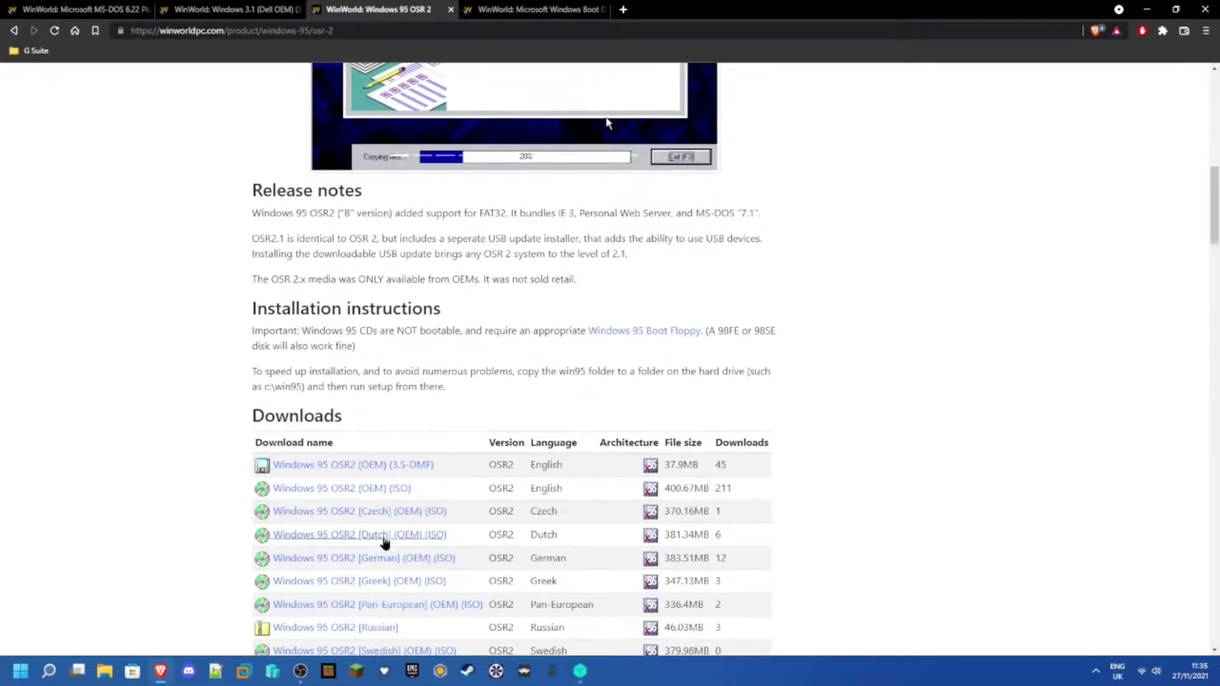
click(392, 488)
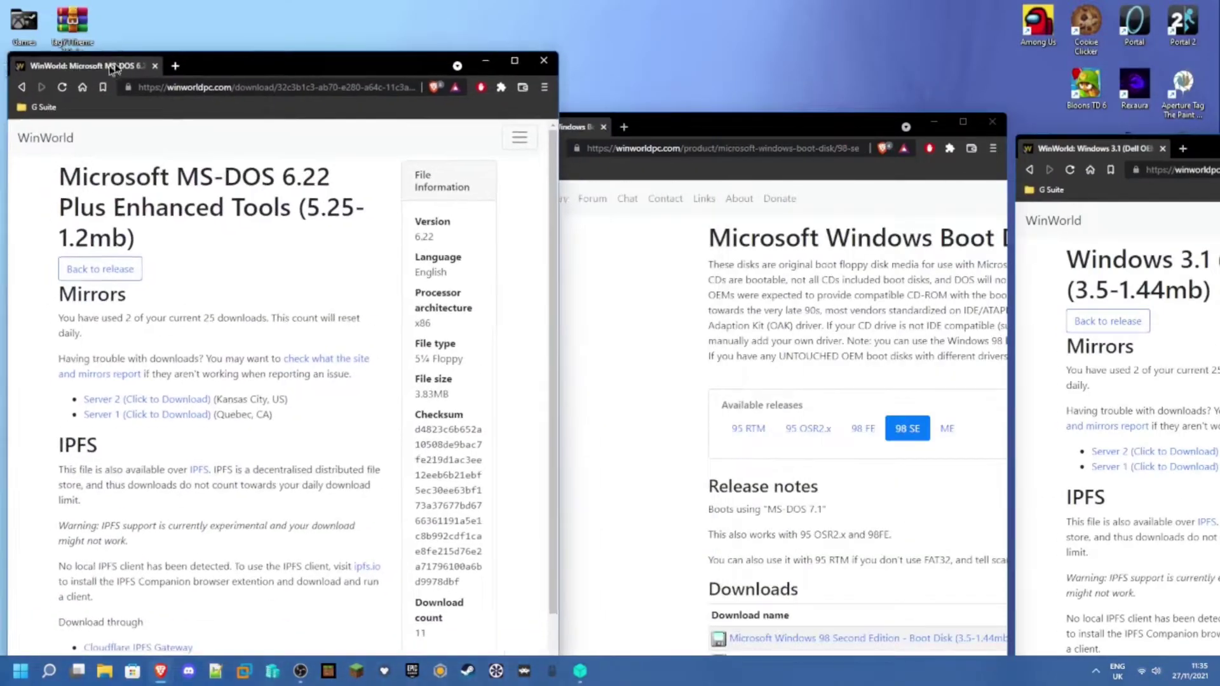
Tile the MS-DOS, boot disk, Windows 95 and Windows 3.1 browser windows into a four-quarter grid.
drag(791, 117, 1218, 2)
click(210, 139)
click(219, 467)
click(778, 464)
Open the download page of the Dell OEM boot disk from the Microsoft Windows Boot Disk releases.
scroll(755, 217, down, 6)
scroll(756, 217, up, 3)
click(791, 232)
scroll(779, 267, down, 5)
click(780, 262)
Start the mirror downloads for Windows 3.1, Windows 95 OSR2, MS-DOS 6.22 and the boot disk in the four windows.
scroll(783, 252, down, 2)
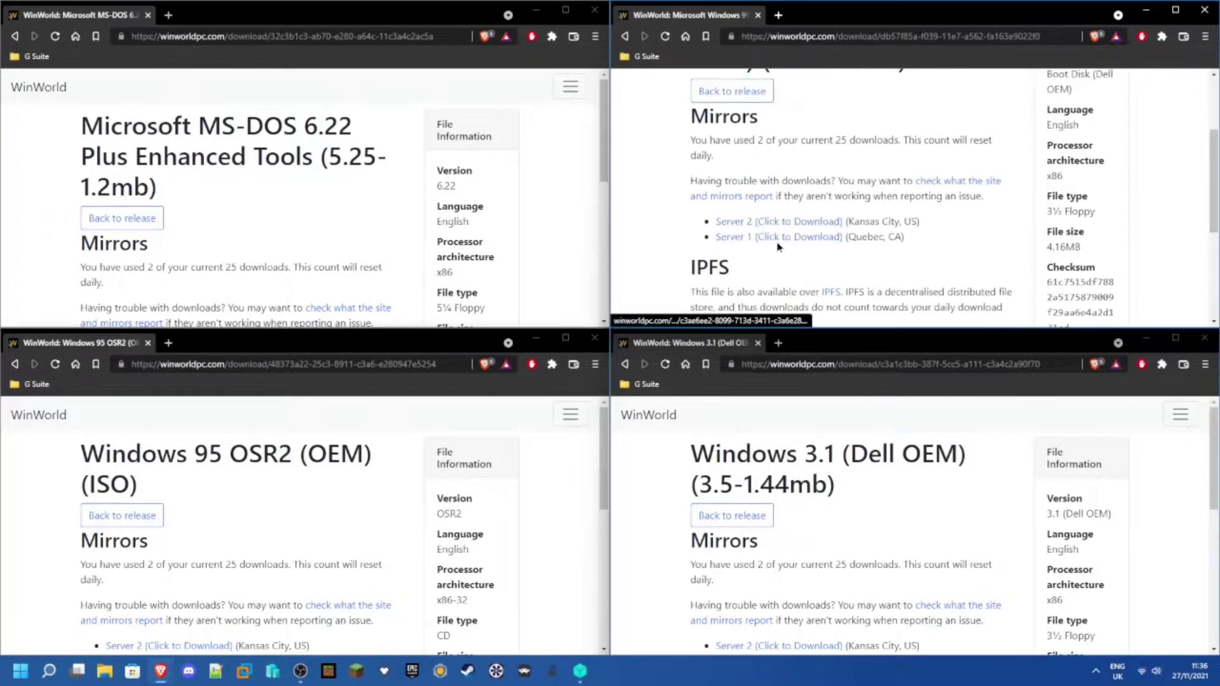
scroll(203, 180, down, 3)
scroll(190, 534, down, 1)
scroll(731, 537, down, 1)
click(775, 598)
click(156, 598)
click(149, 175)
click(775, 237)
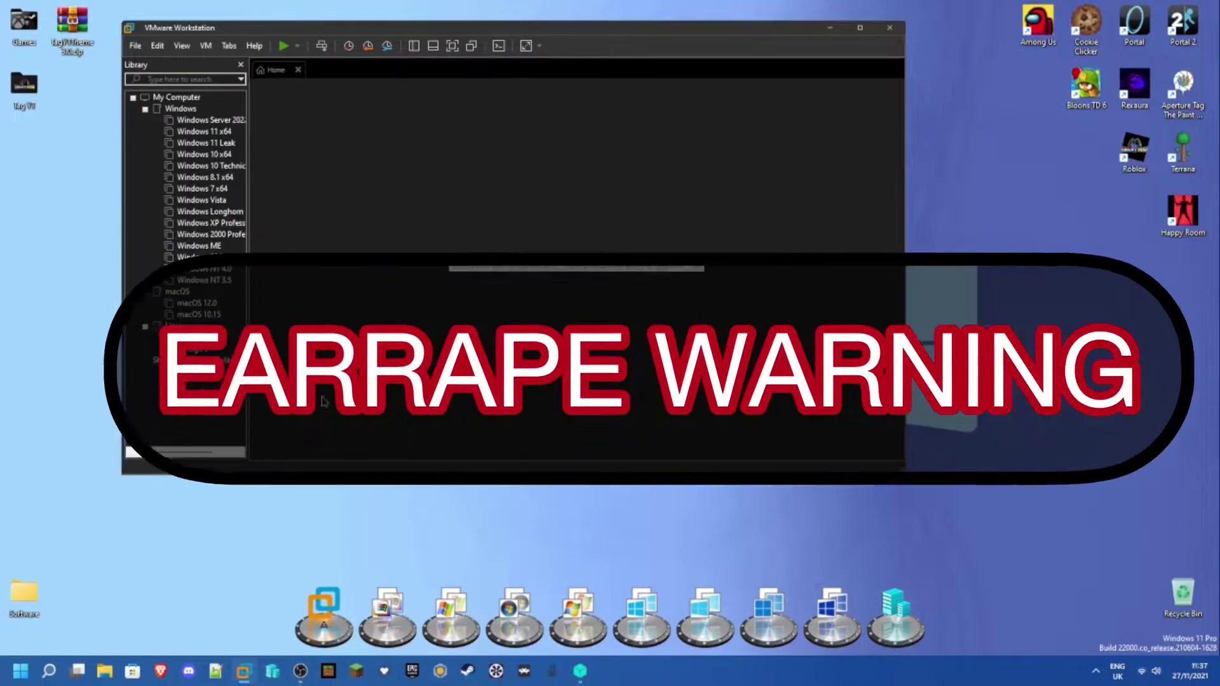
Switch to VMware Workstation and begin a new typical virtual machine whose operating system will be installed later.
click(204, 280)
click(193, 349)
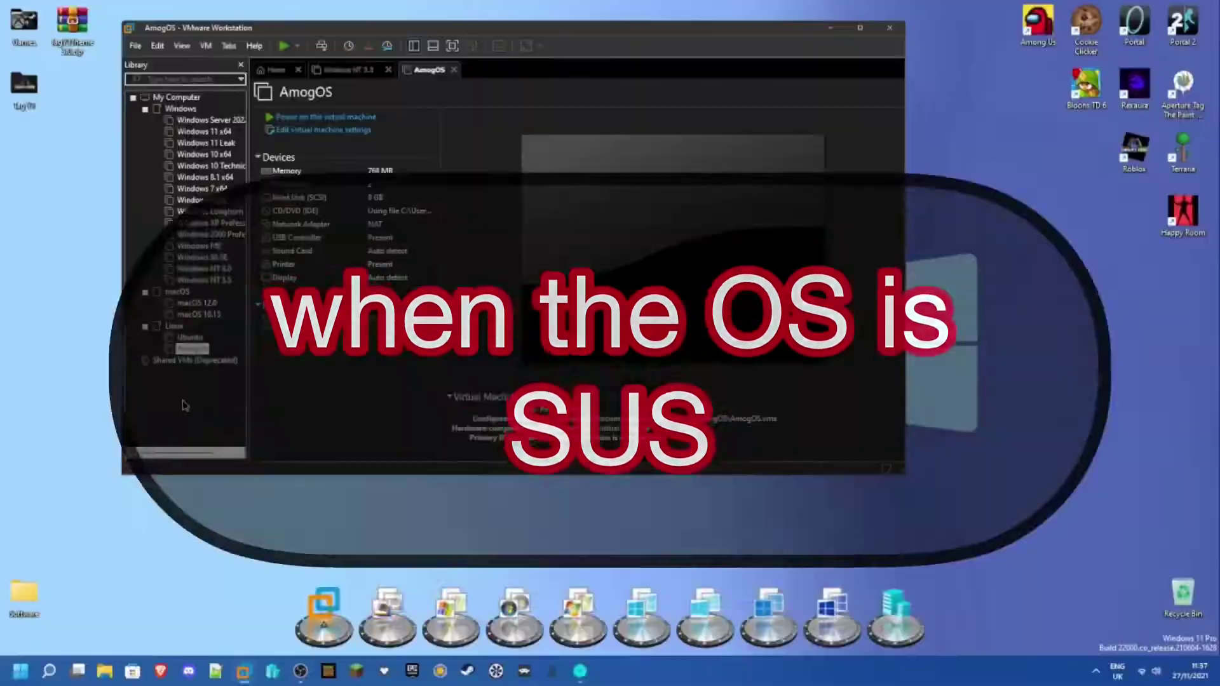
right_click(185, 405)
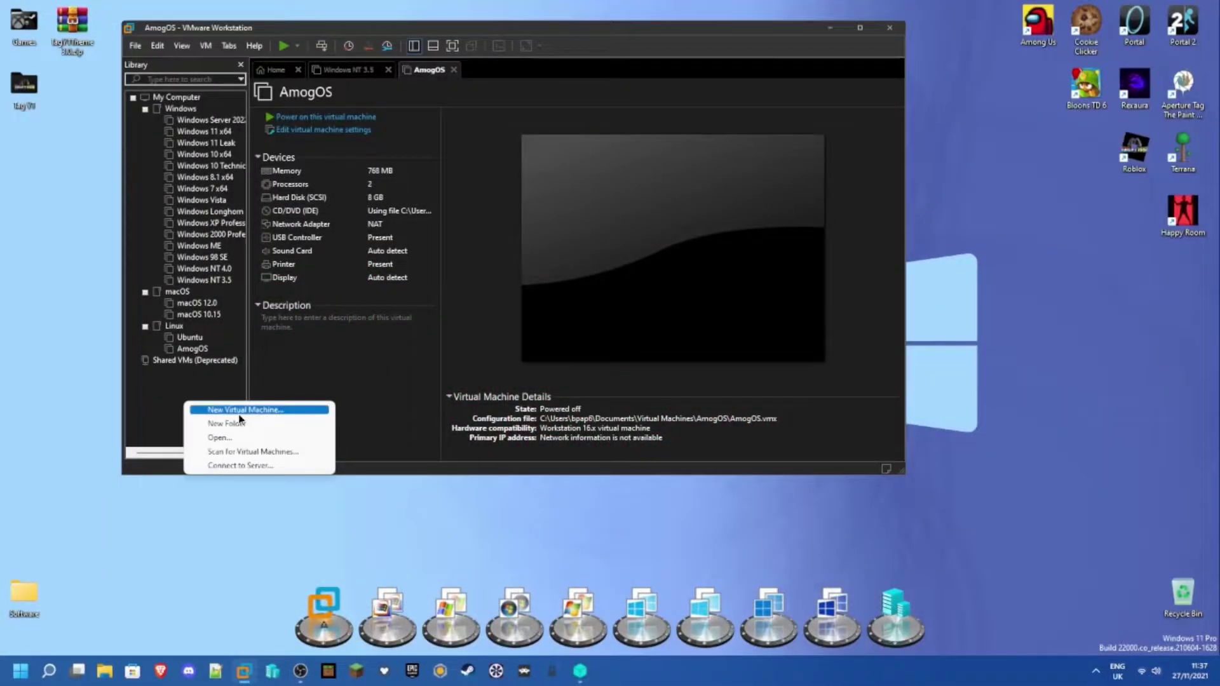
click(216, 409)
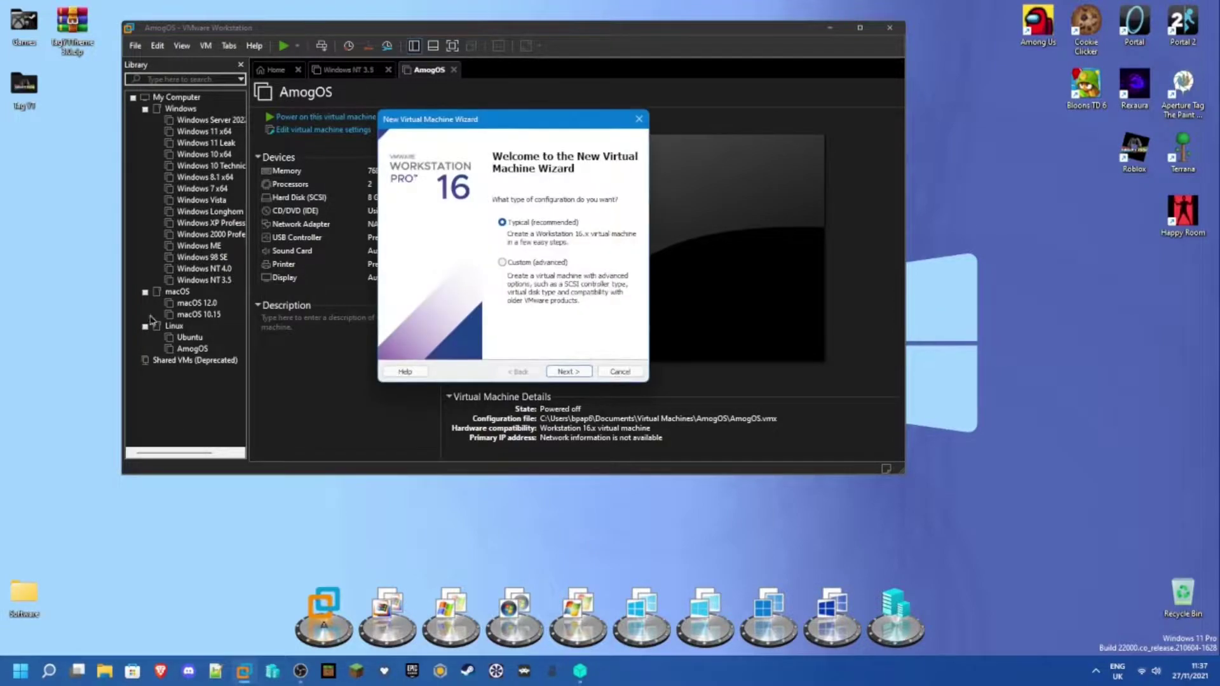
click(568, 371)
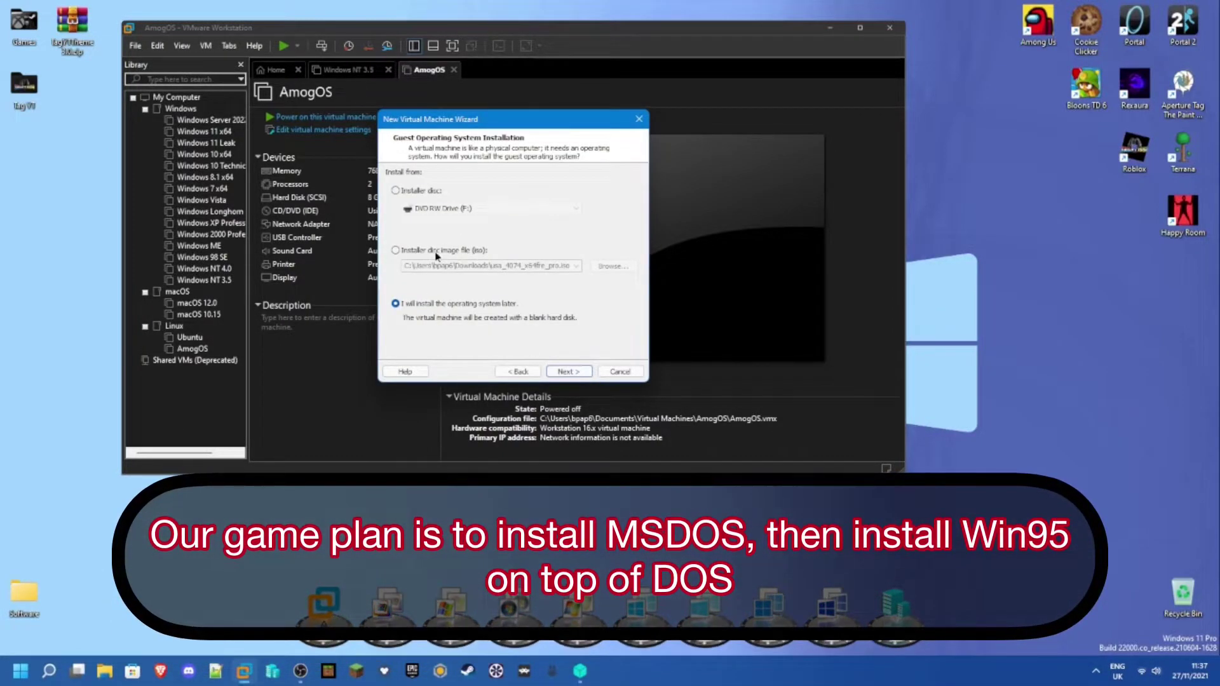
click(462, 305)
click(581, 371)
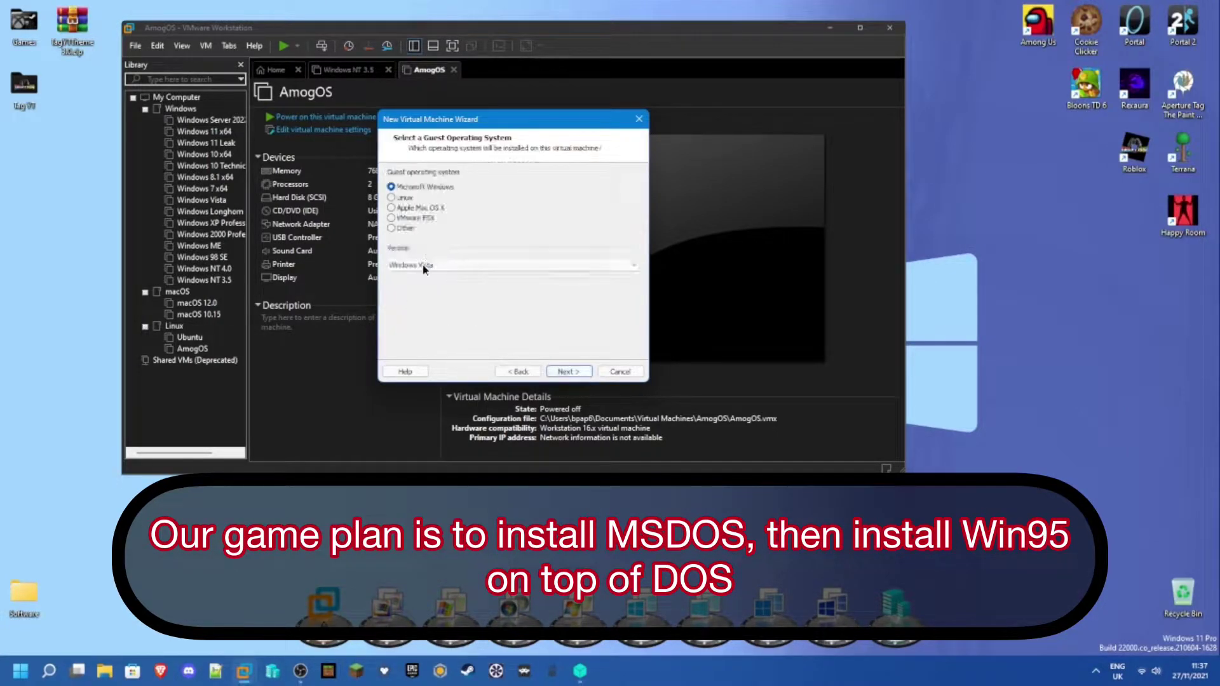
Create a Windows 95 virtual machine with an 8 GB disk split into multiple files, and move it into the library's Windows folder.
click(422, 264)
click(416, 508)
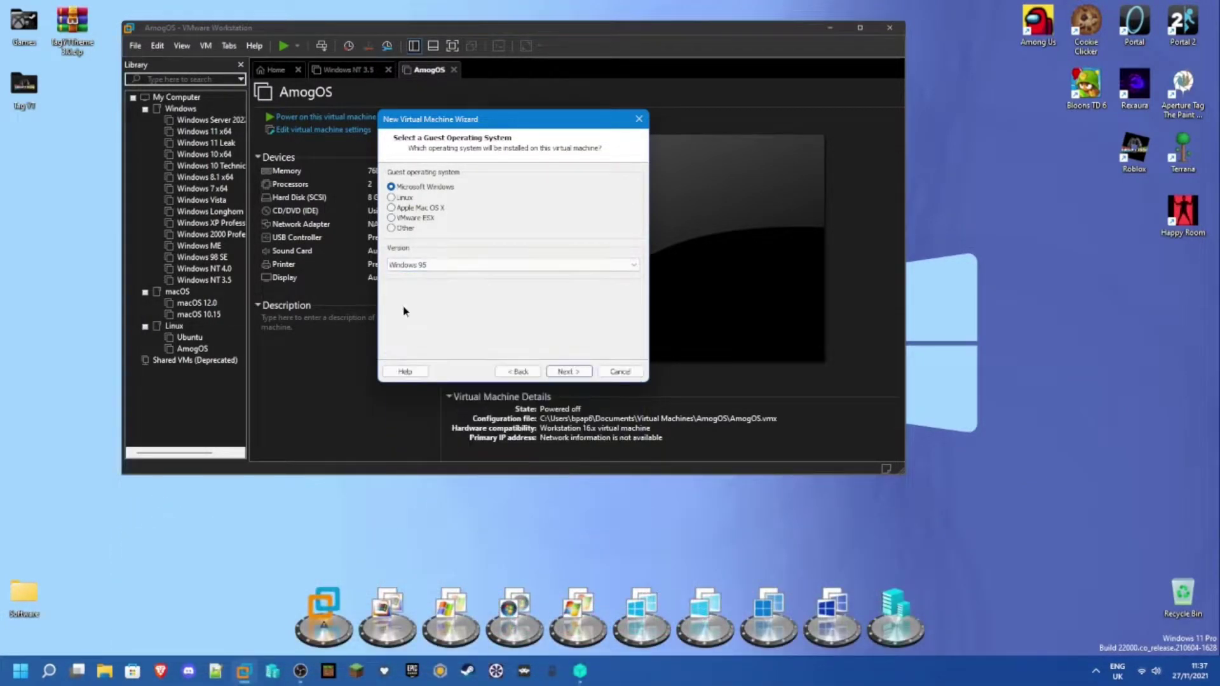
click(554, 372)
click(562, 373)
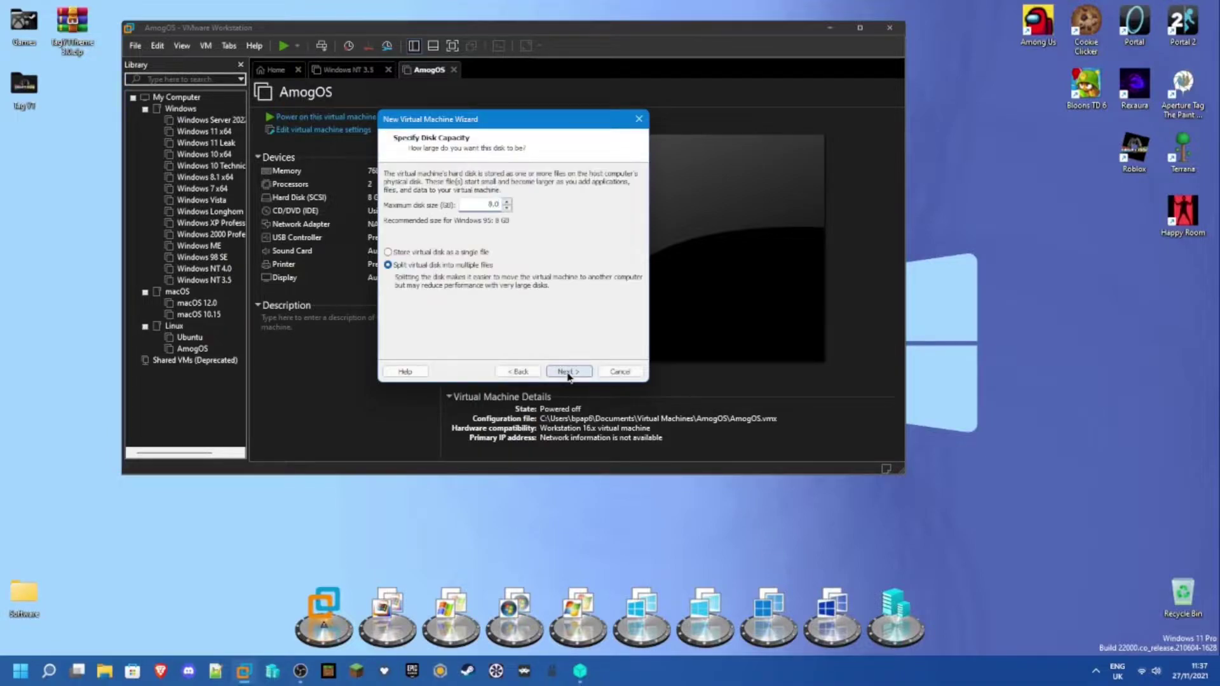
click(569, 373)
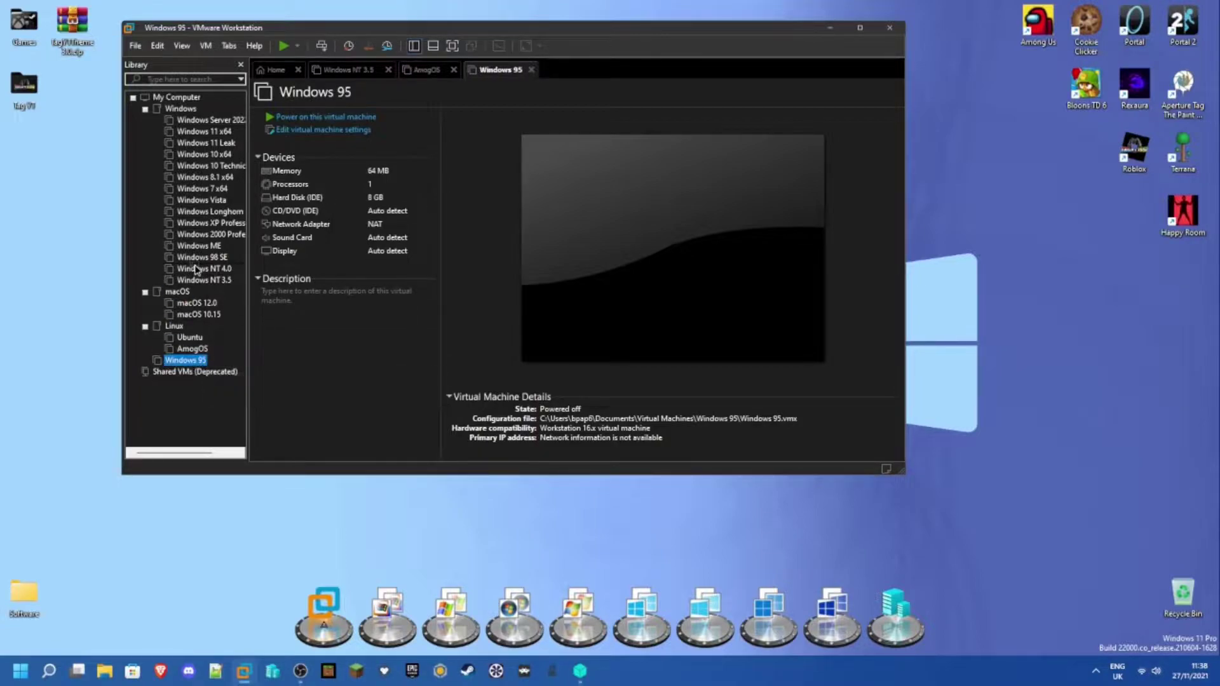
drag(198, 274, 198, 274)
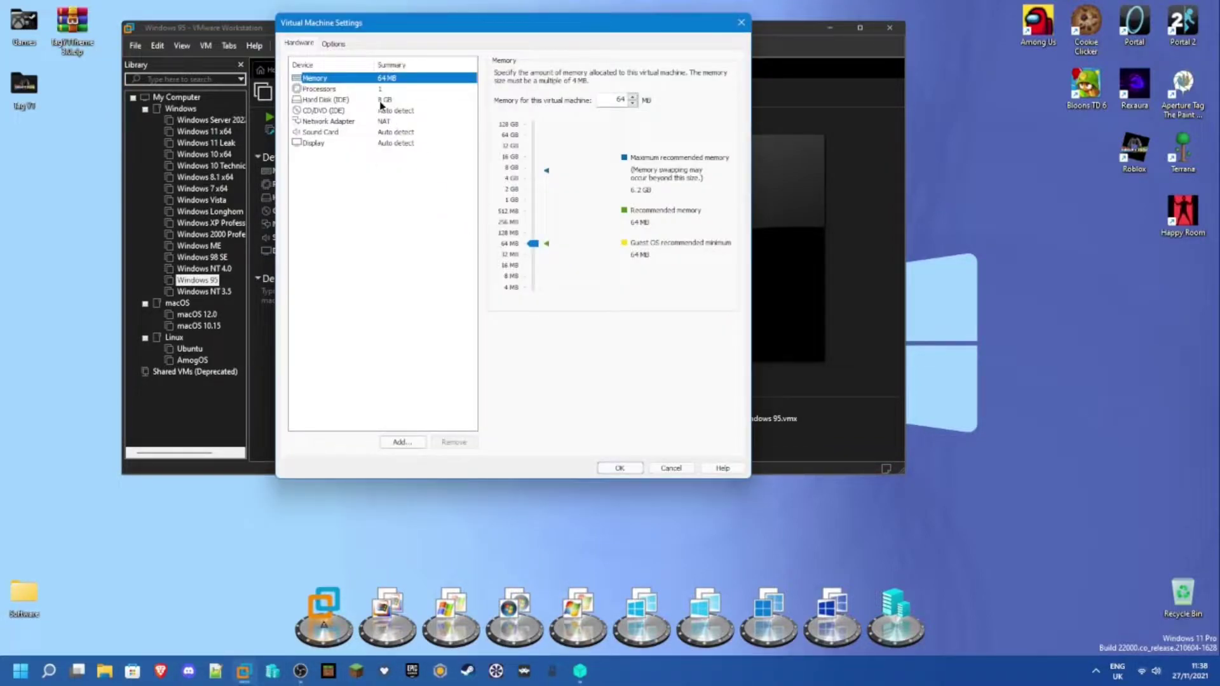
Add a floppy drive to the Windows 95 virtual machine's hardware.
click(402, 441)
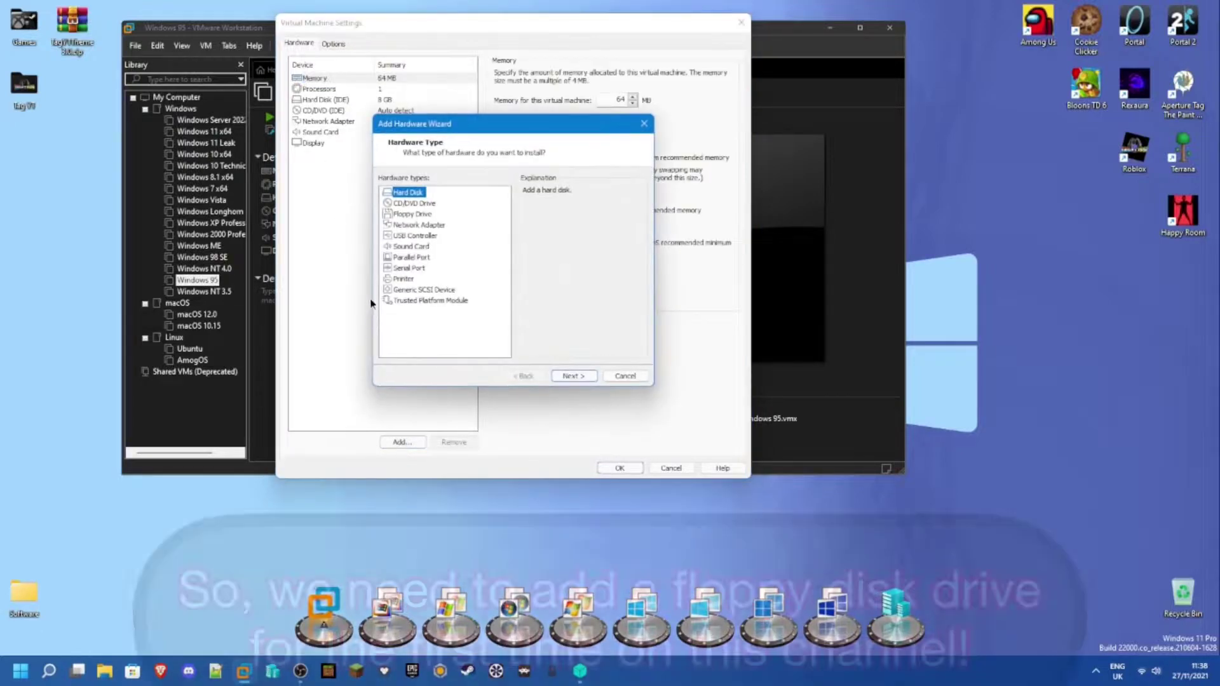
click(412, 214)
click(576, 376)
Set the floppy drive to use the boot floppy image stored under Software, Windows, 7. Windows 95.
click(499, 150)
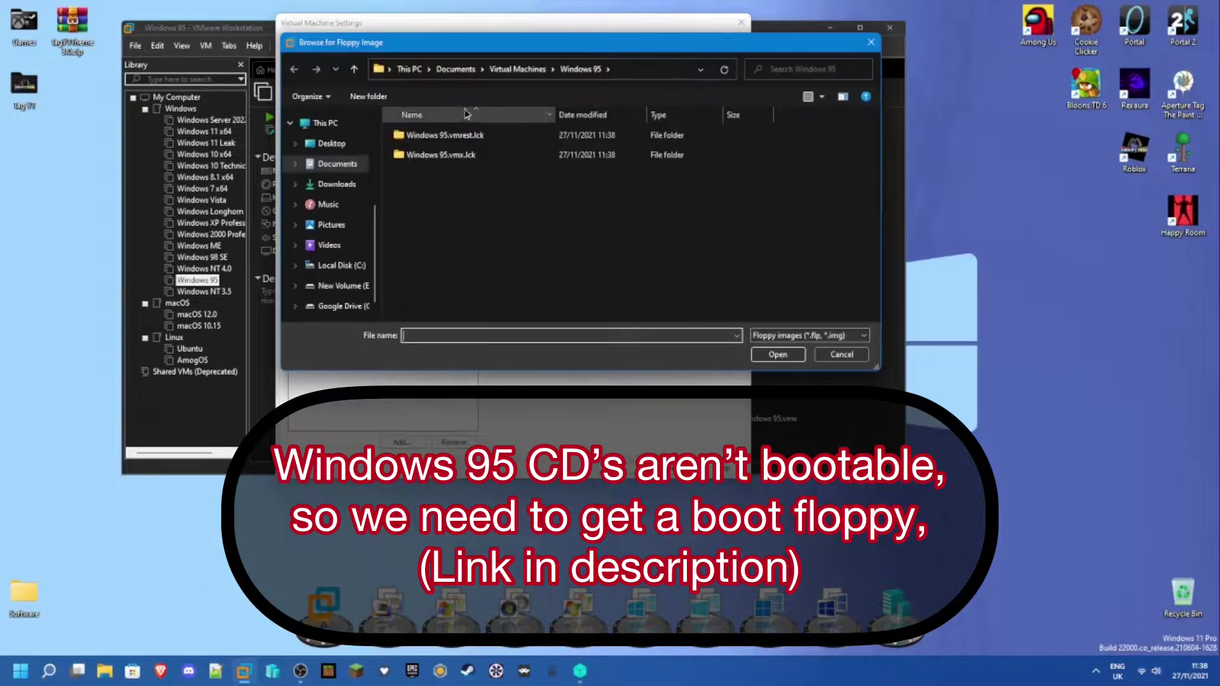
scroll(348, 164, up, 5)
click(337, 164)
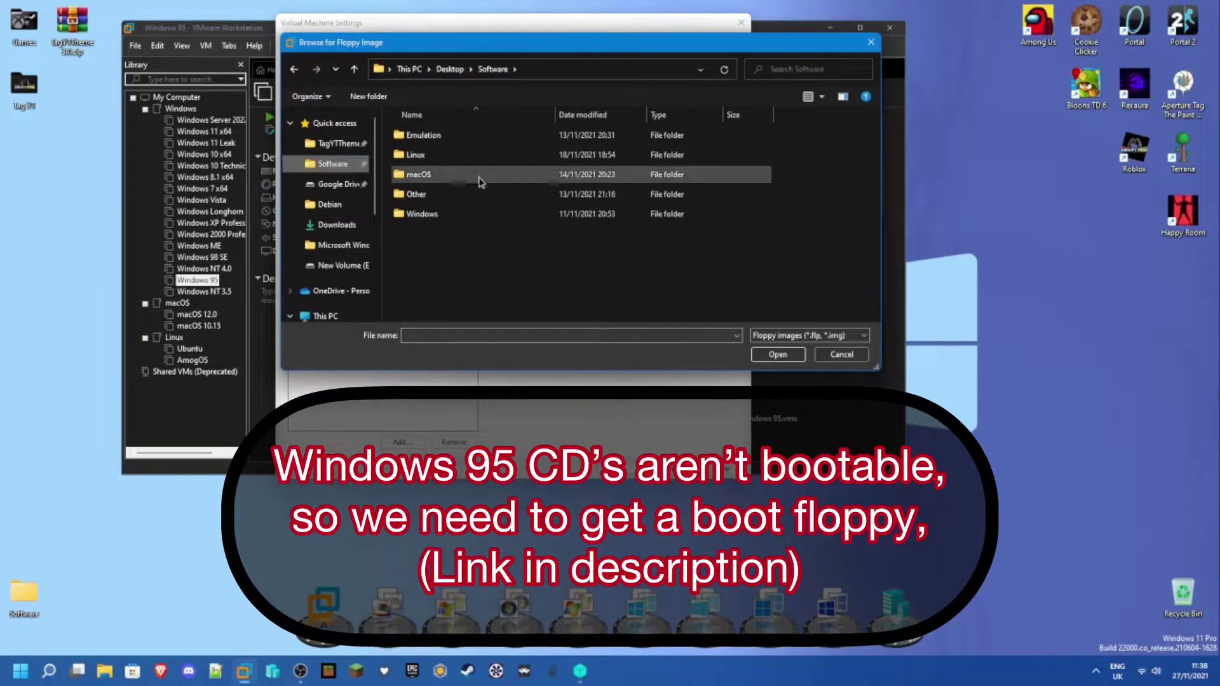
double_click(462, 217)
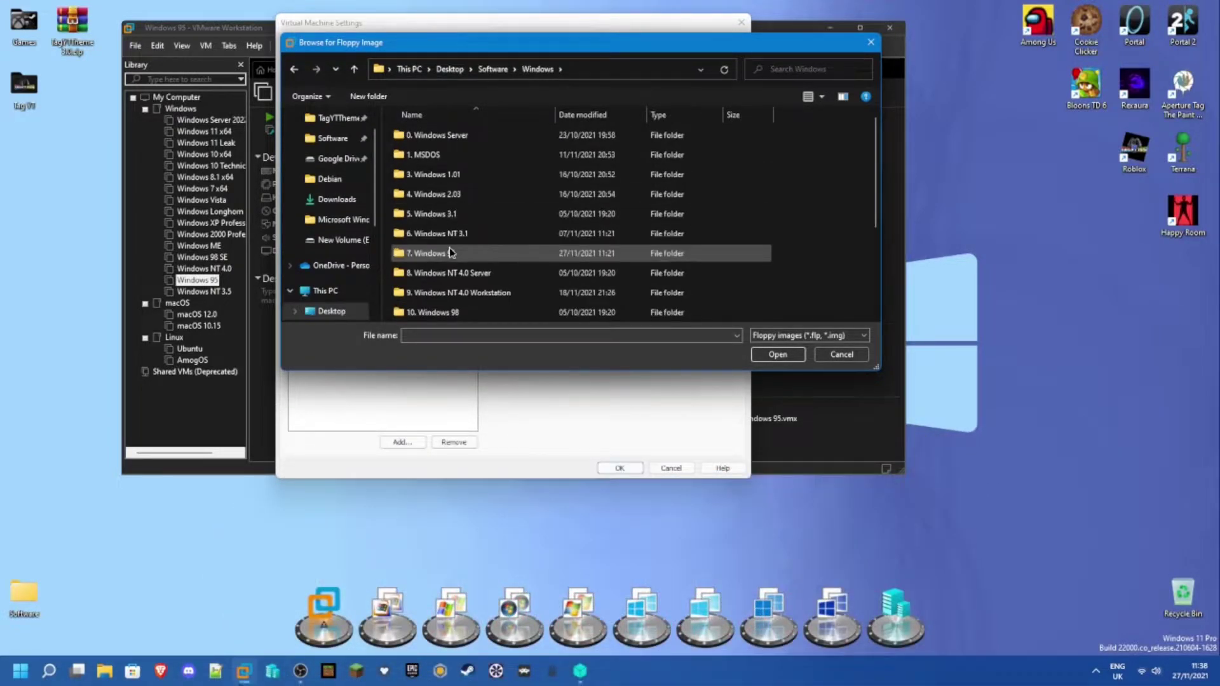
double_click(452, 255)
double_click(476, 155)
double_click(438, 136)
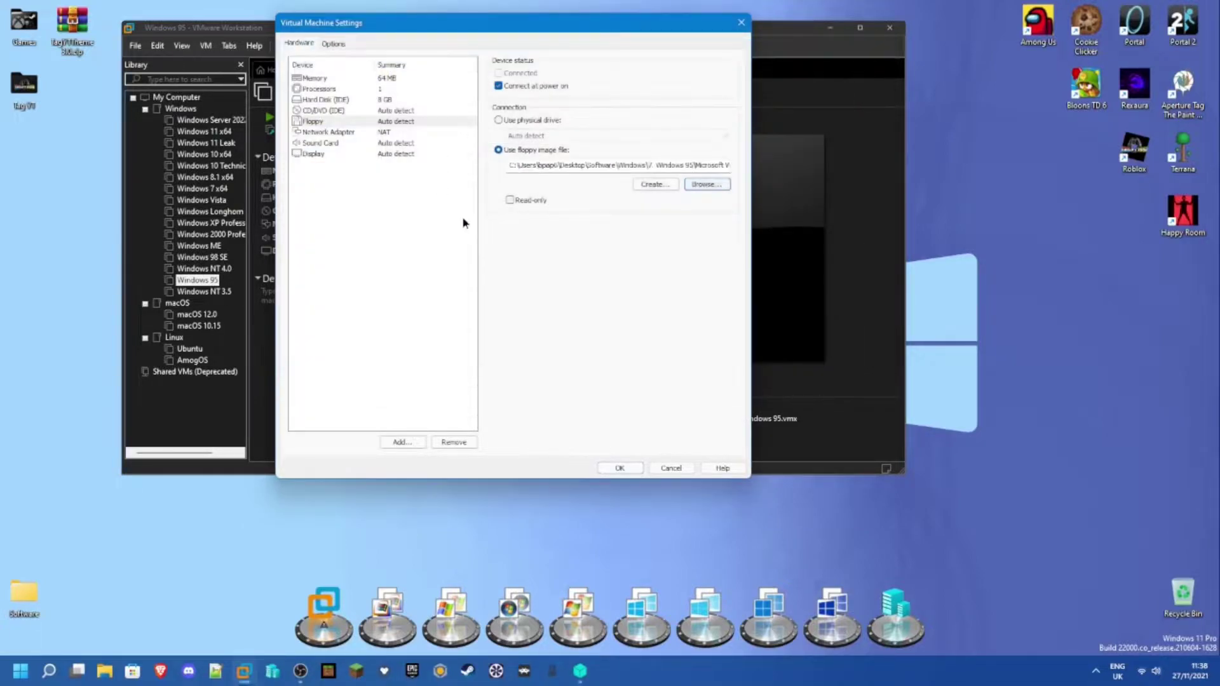
Set the CD/DVD drive to use the ISO image from the Software, Windows, 7. Windows 95 folder and save the virtual machine settings.
click(356, 111)
click(540, 151)
click(707, 184)
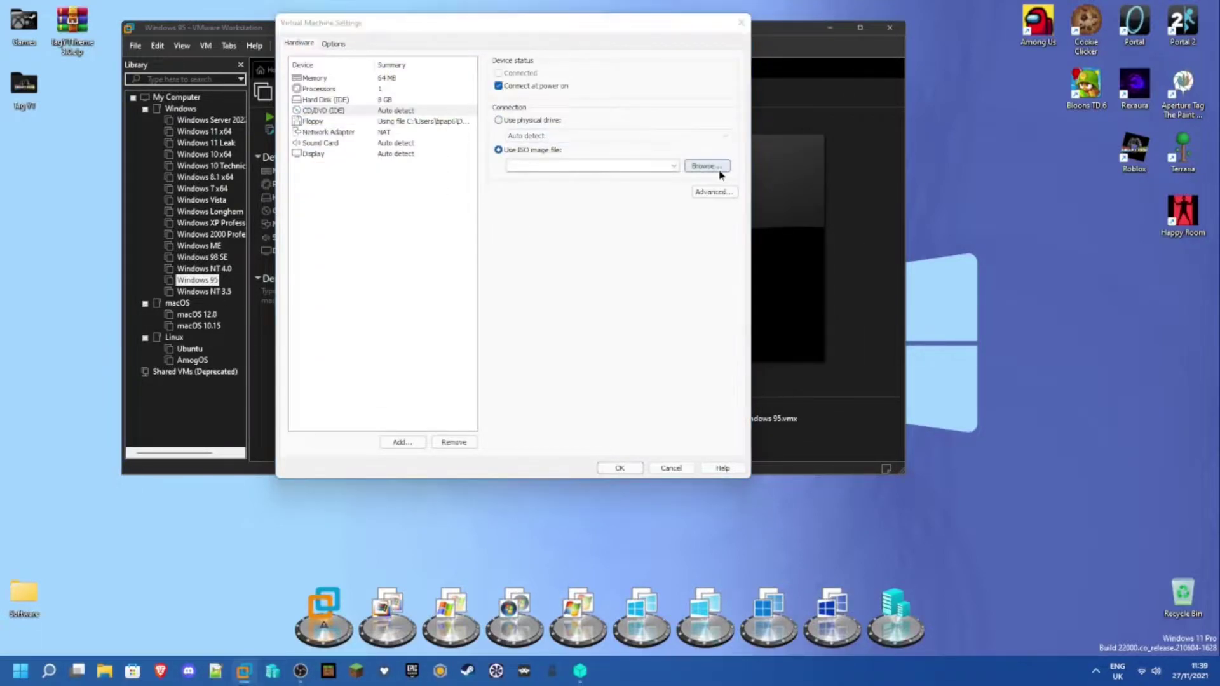
scroll(330, 203, up, 5)
click(333, 138)
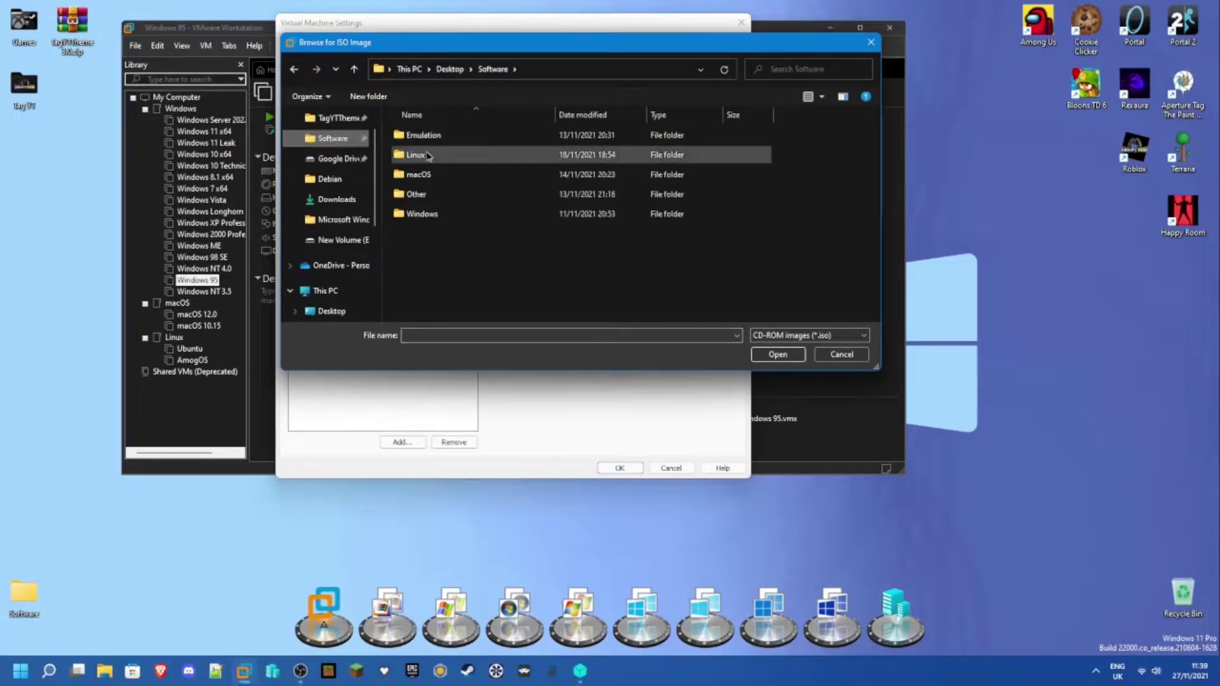
double_click(432, 214)
double_click(435, 252)
double_click(427, 158)
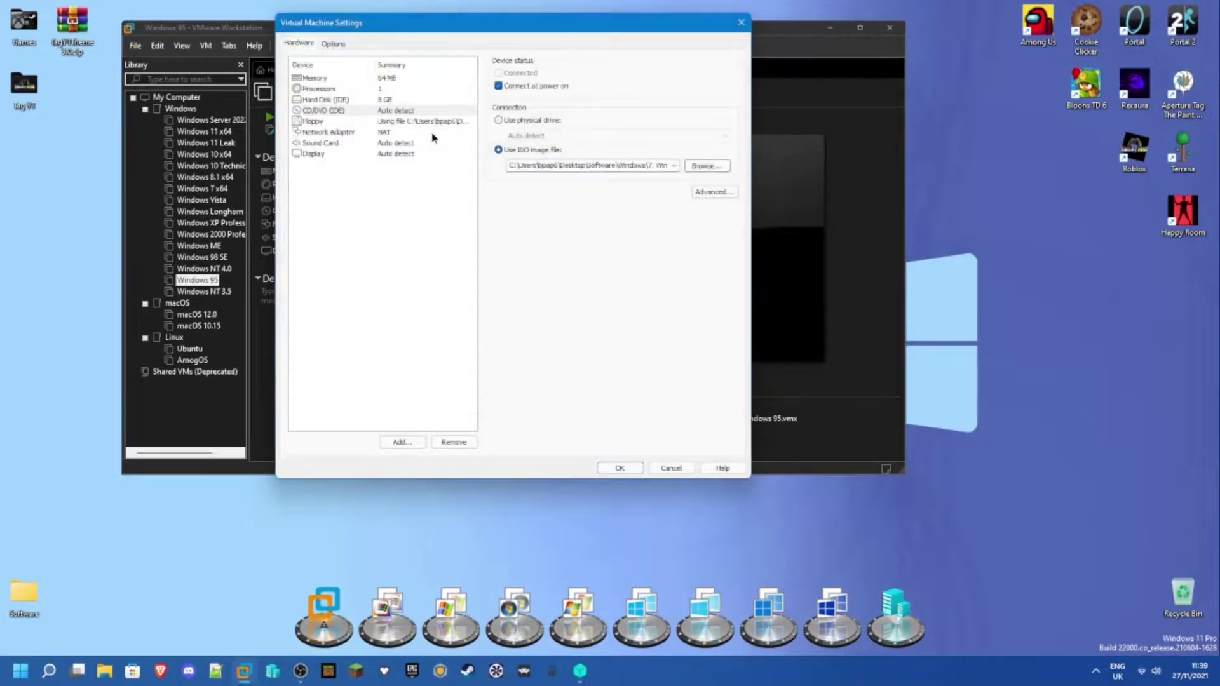
click(619, 468)
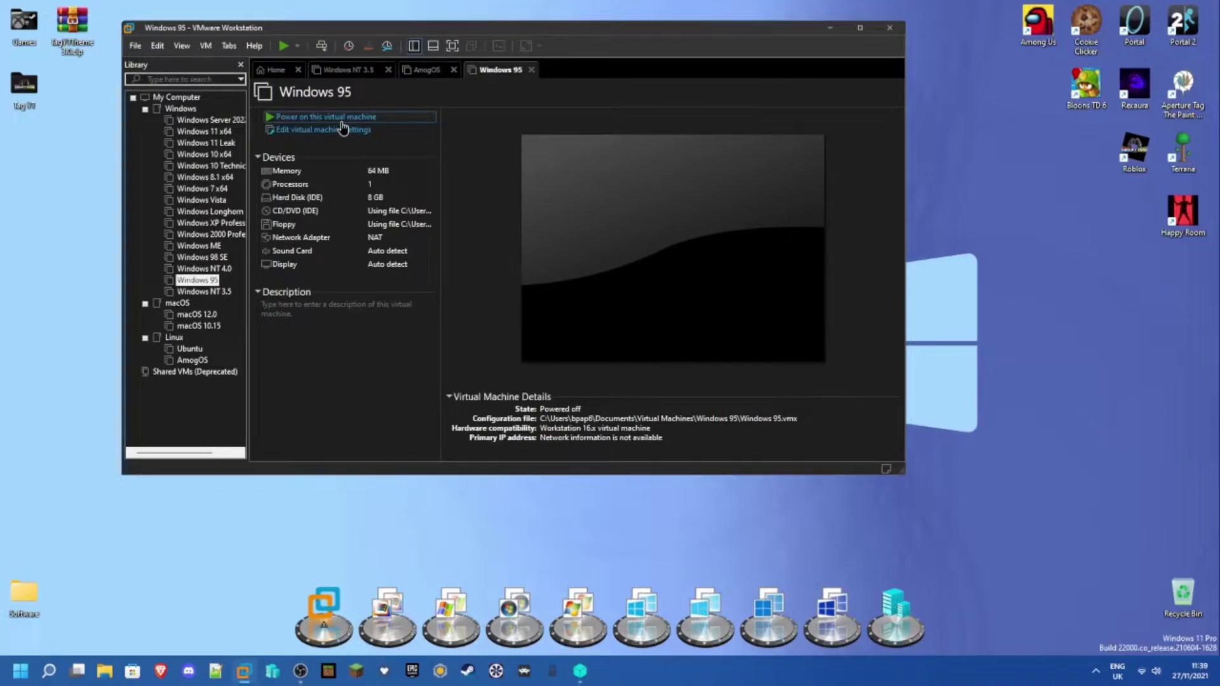
Power on the Windows 95 virtual machine in a maximized window and boot with the NEC IDE CDROM driver option.
click(342, 122)
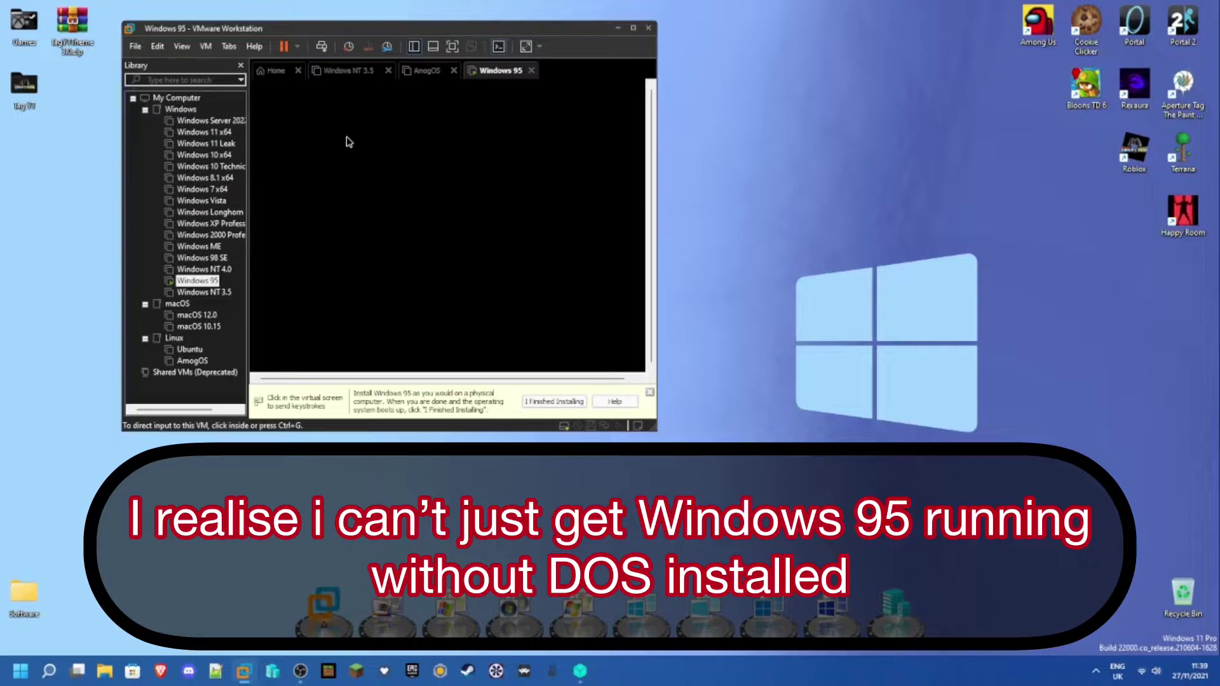
click(633, 28)
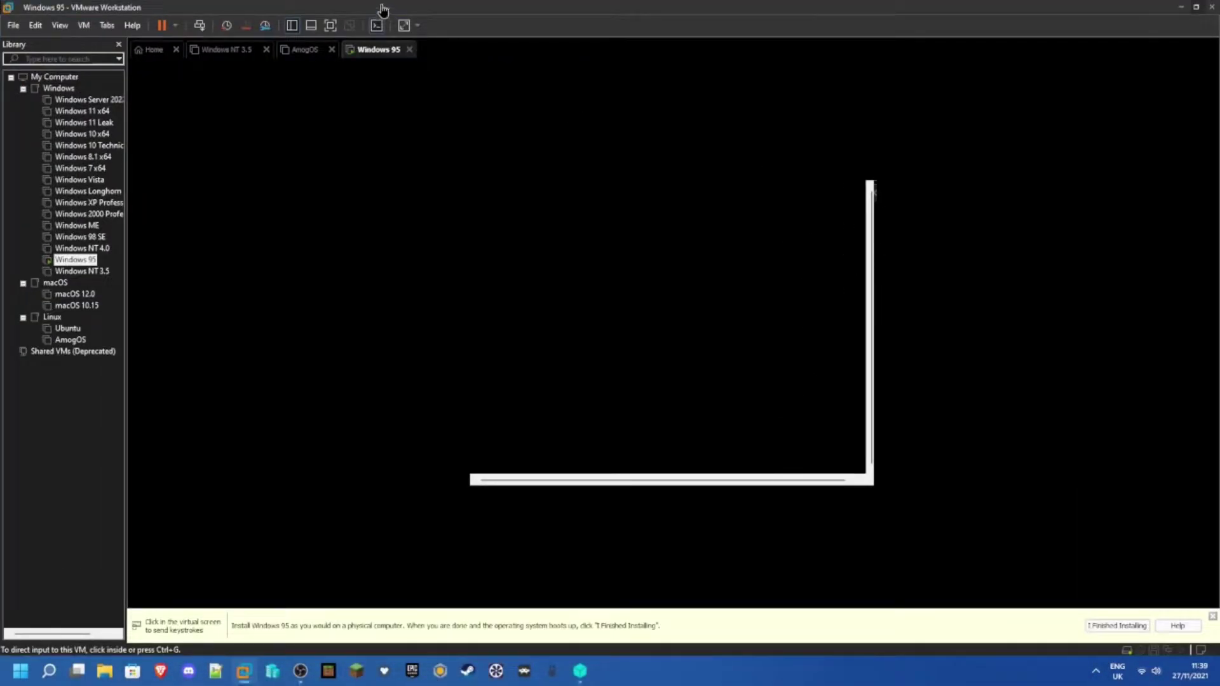
click(559, 317)
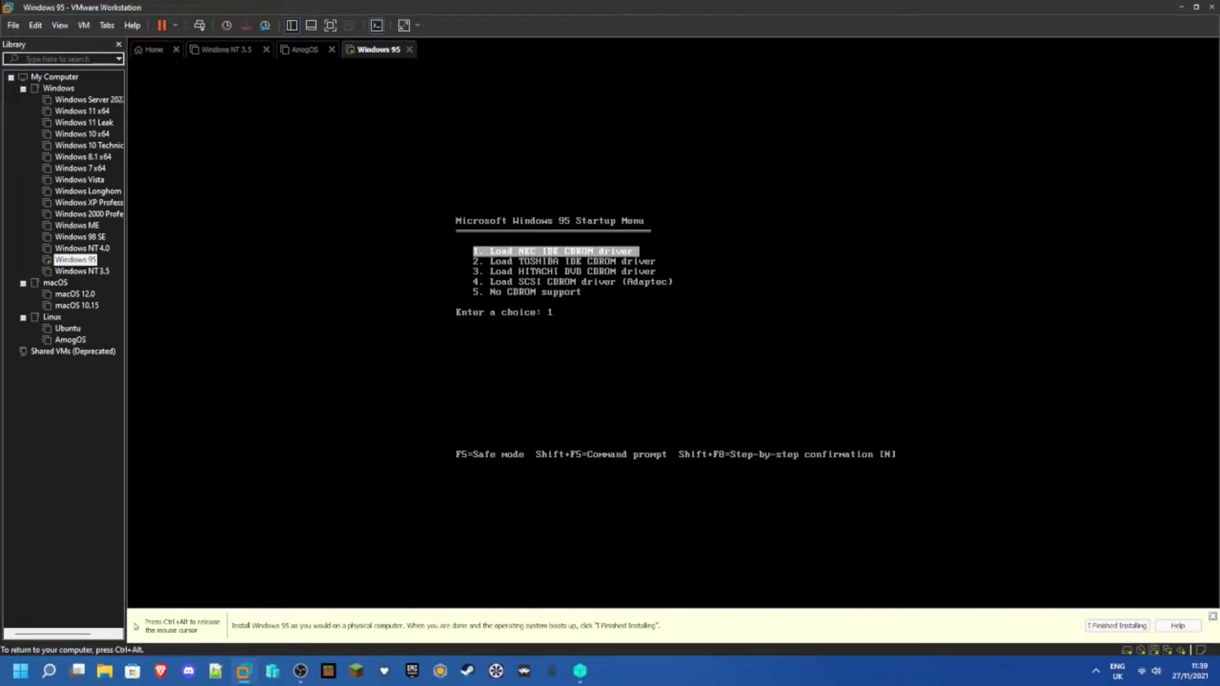
key(Return)
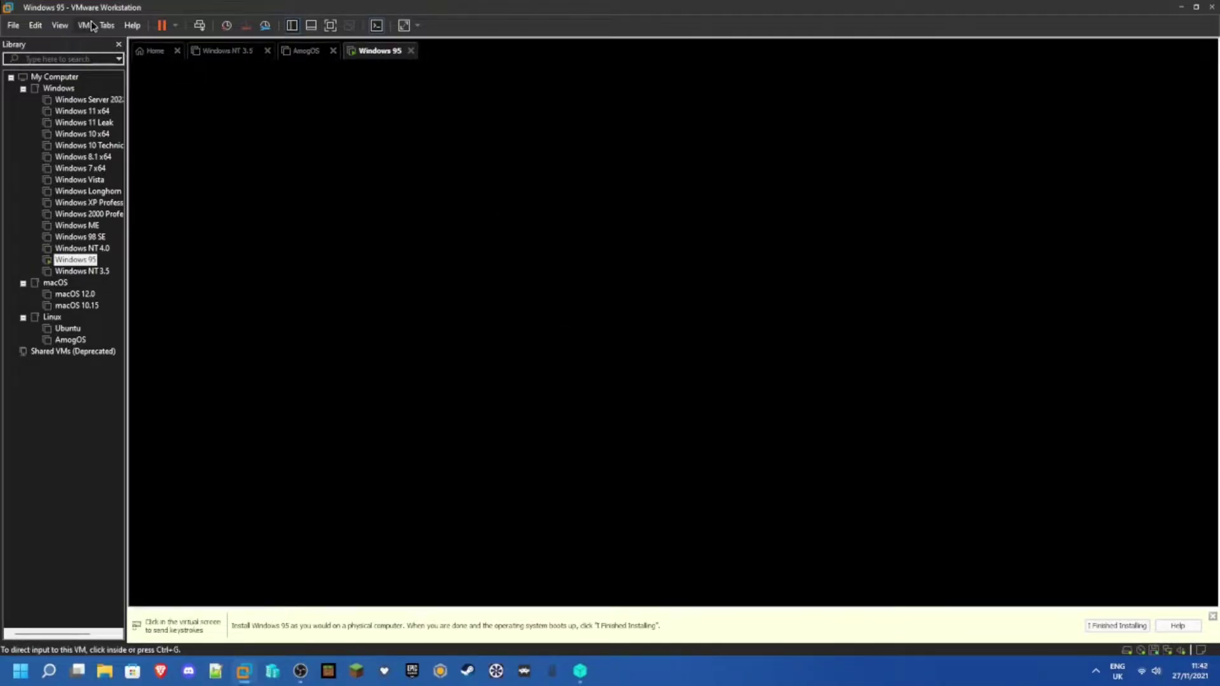
Disconnect the CD/DVD (IDE) drive from the running virtual machine.
click(83, 25)
mouse_move(159, 55)
mouse_move(306, 59)
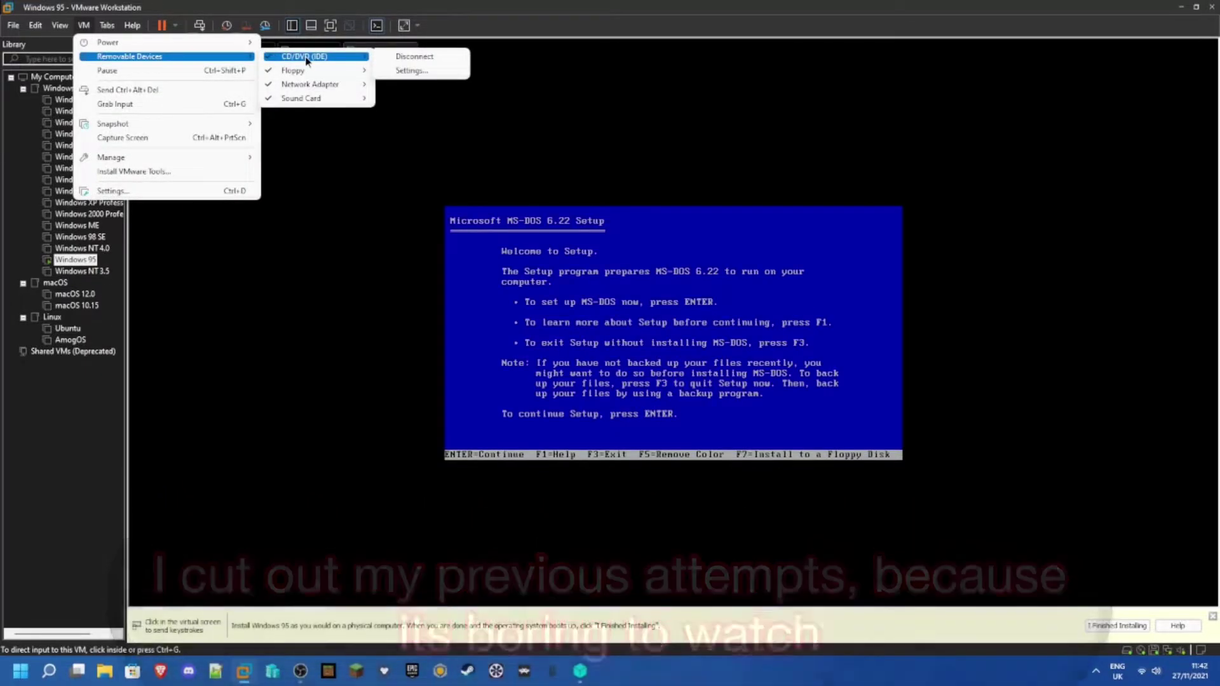
click(416, 59)
Continue MS-DOS 6.22 Setup, have it configure the unallocated disk space, and restart the virtual machine.
click(517, 90)
key(Return)
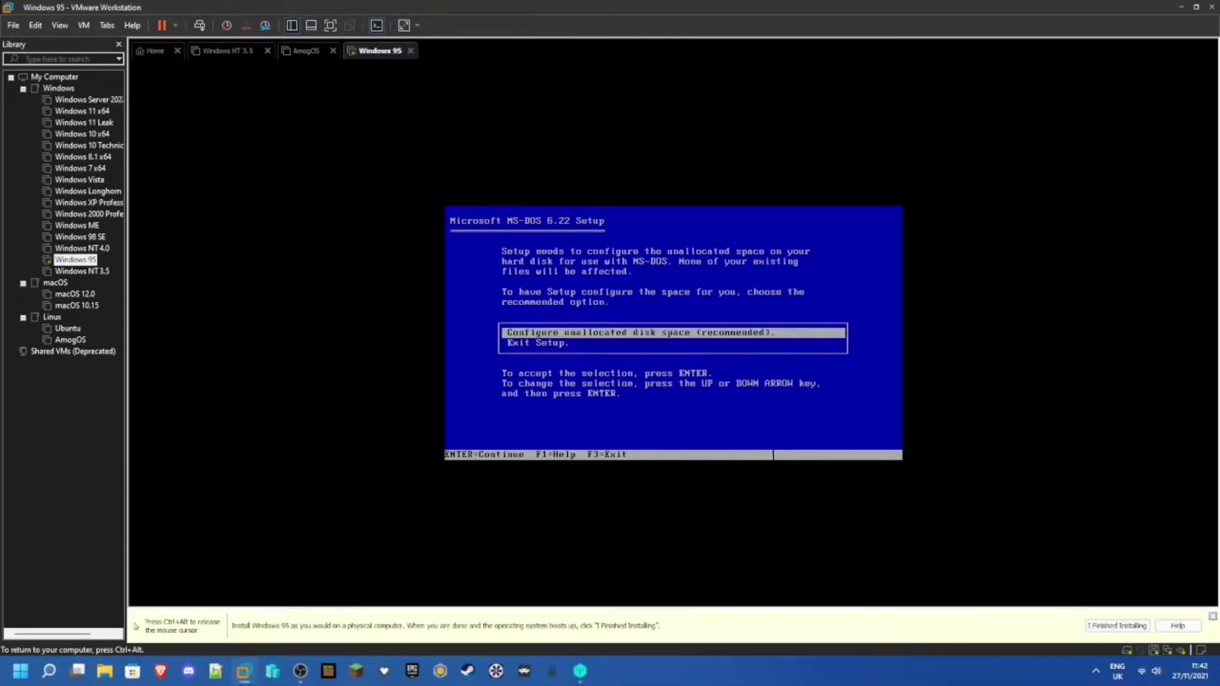
key(Return)
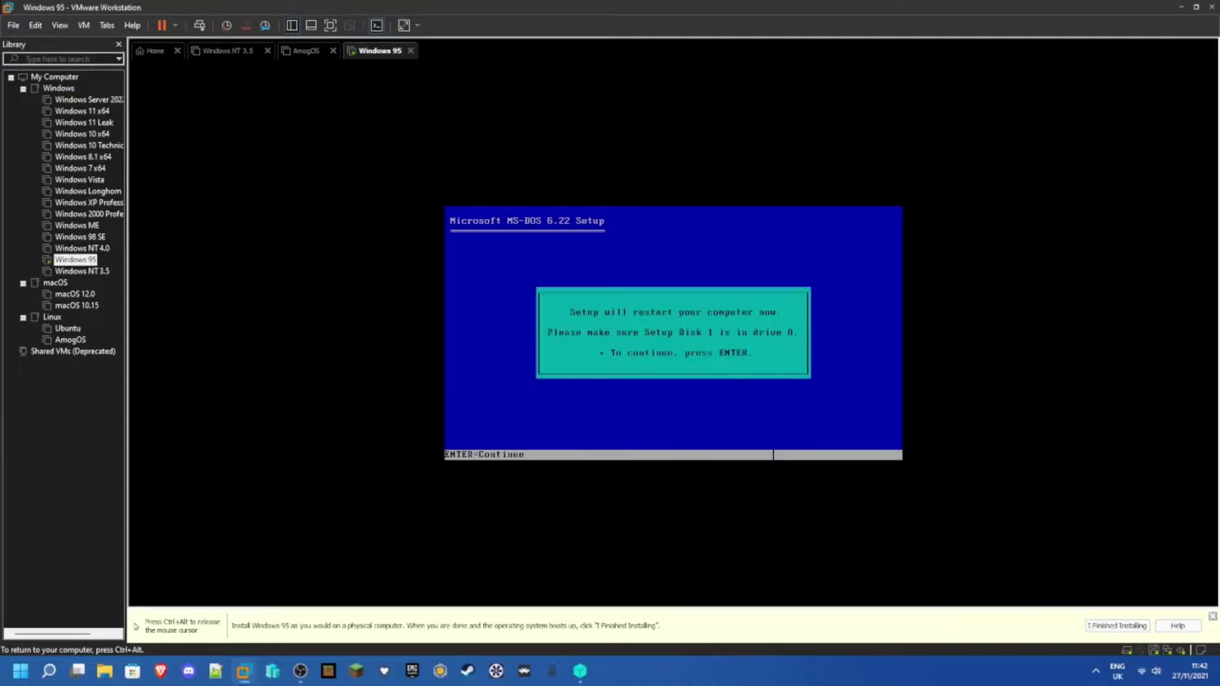
key(Return)
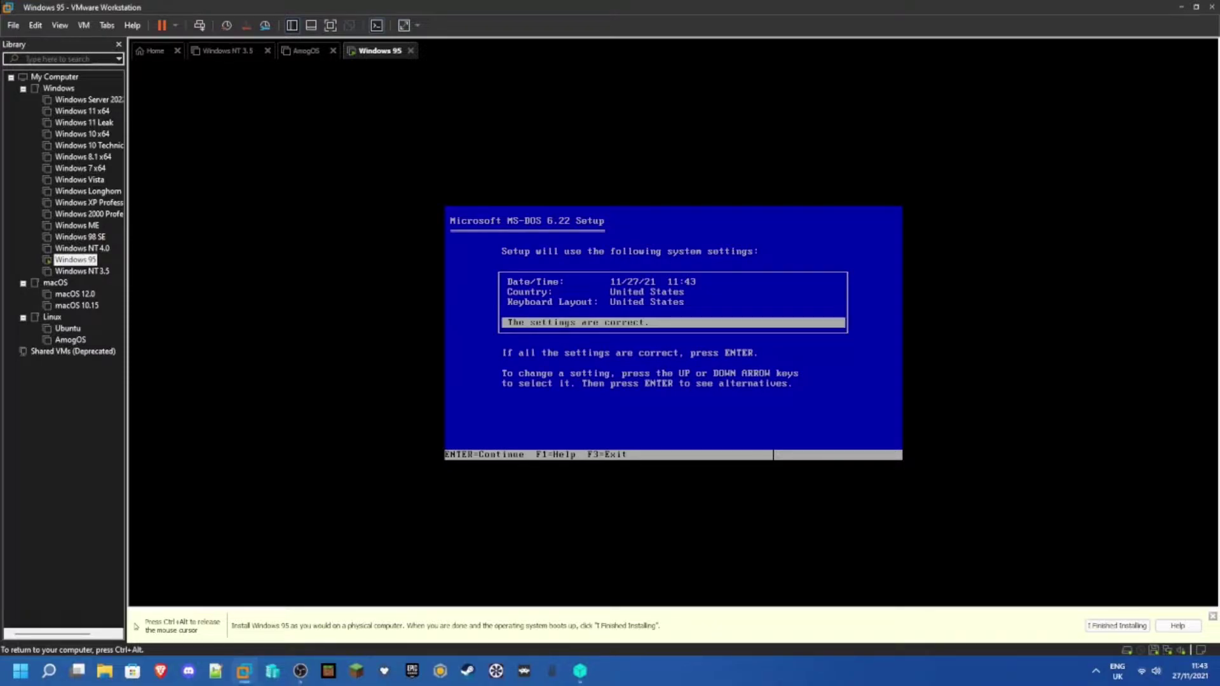
Change the country and keyboard layout in MS-DOS 6.22 Setup and open the system date and time settings.
key(Up)
key(Up)
key(Return)
key(Up)
key(Return)
key(Up)
key(Return)
key(Up)
key(Return)
key(Return)
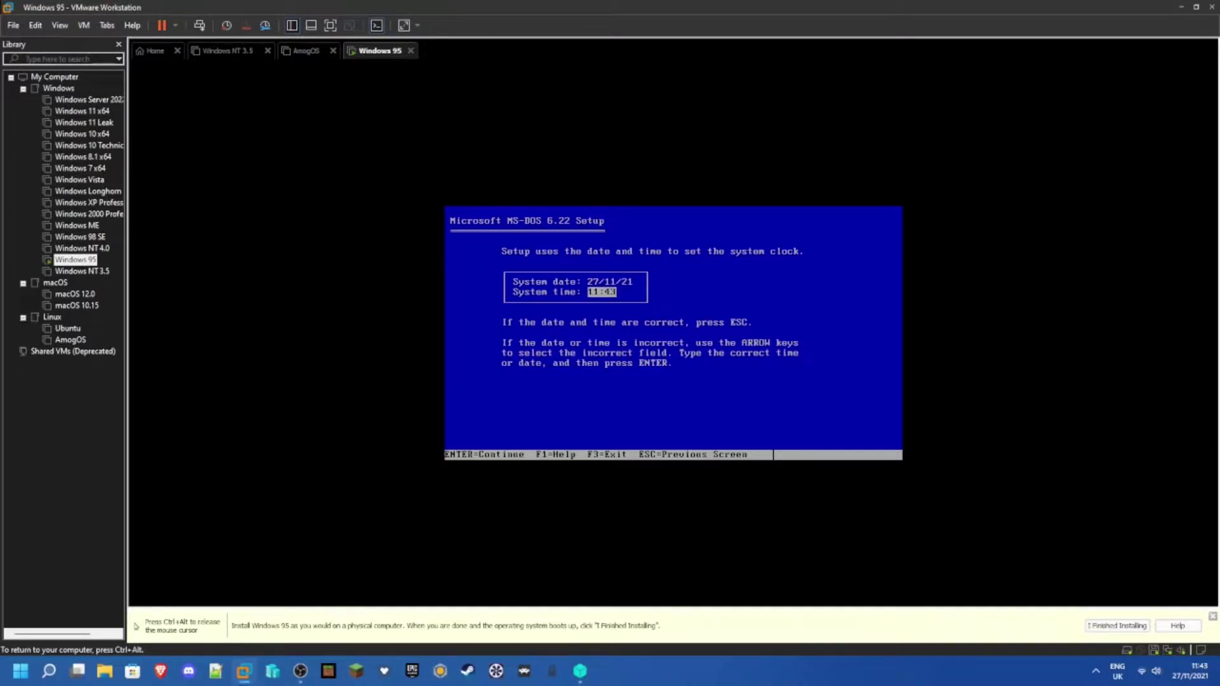
Accept the MS-DOS system settings and place the MS-DOS files in the C:\DOS directory.
key(Escape)
key(Return)
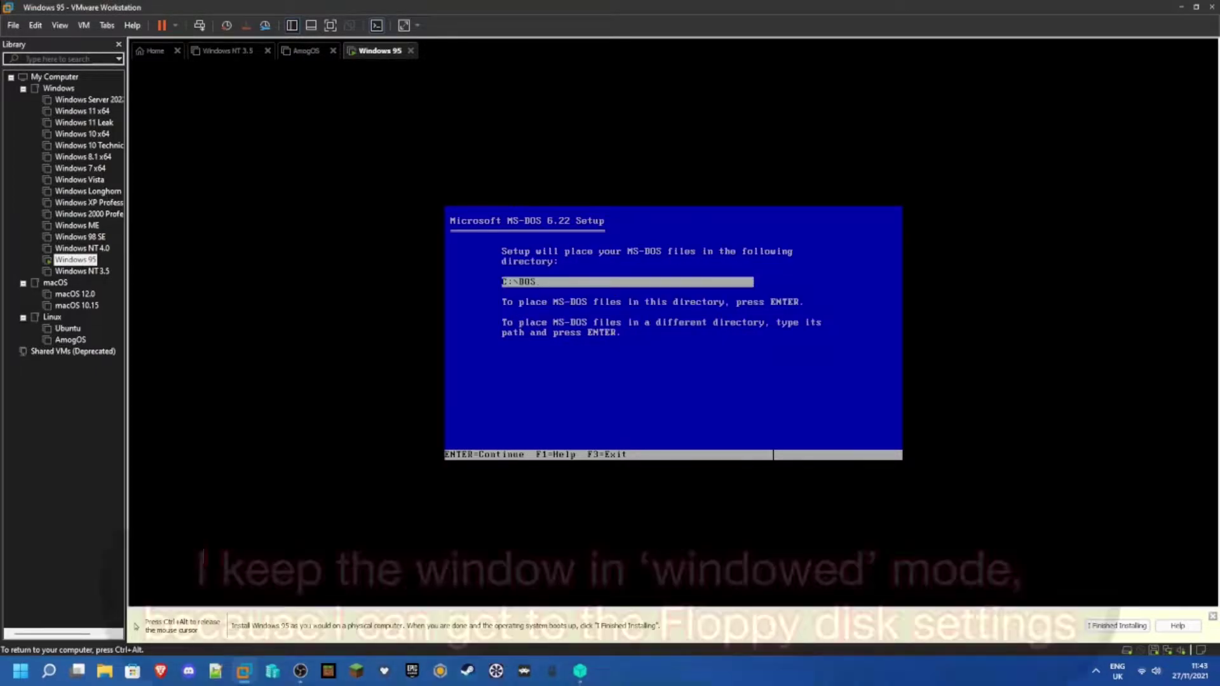
key(Return)
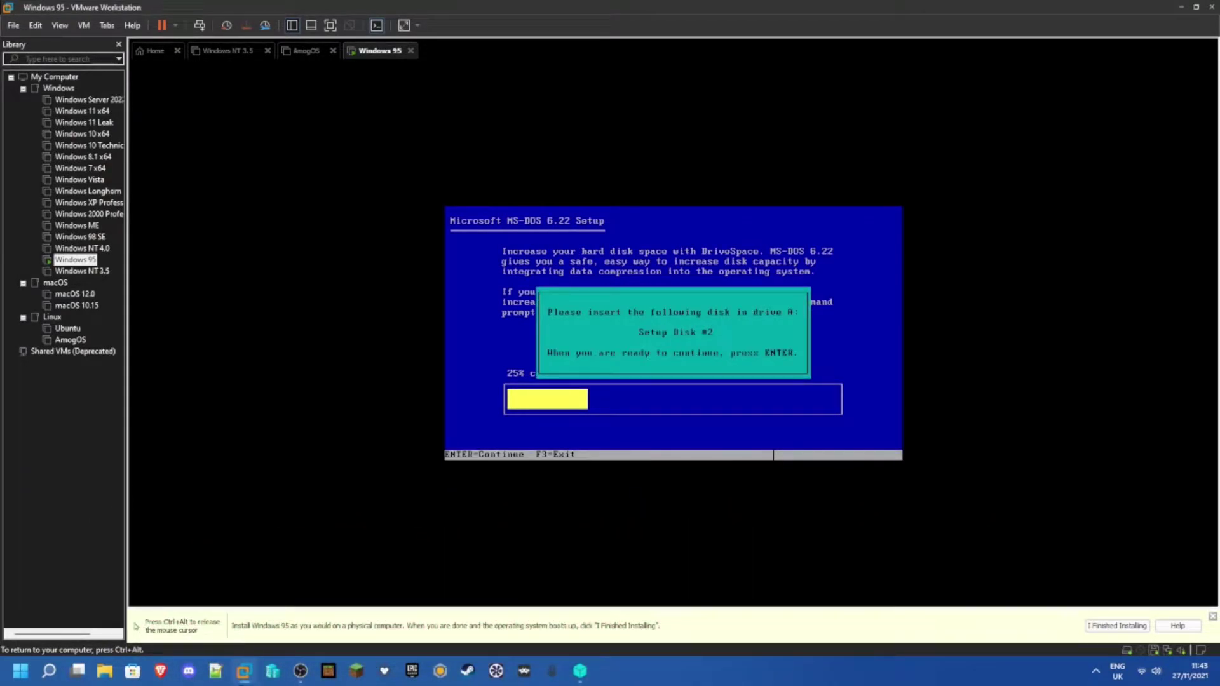
Load Disk2.img from the 1. MSDOS folder into the virtual floppy drive and continue MS-DOS Setup.
key(ctrl+alt)
click(84, 25)
mouse_move(146, 56)
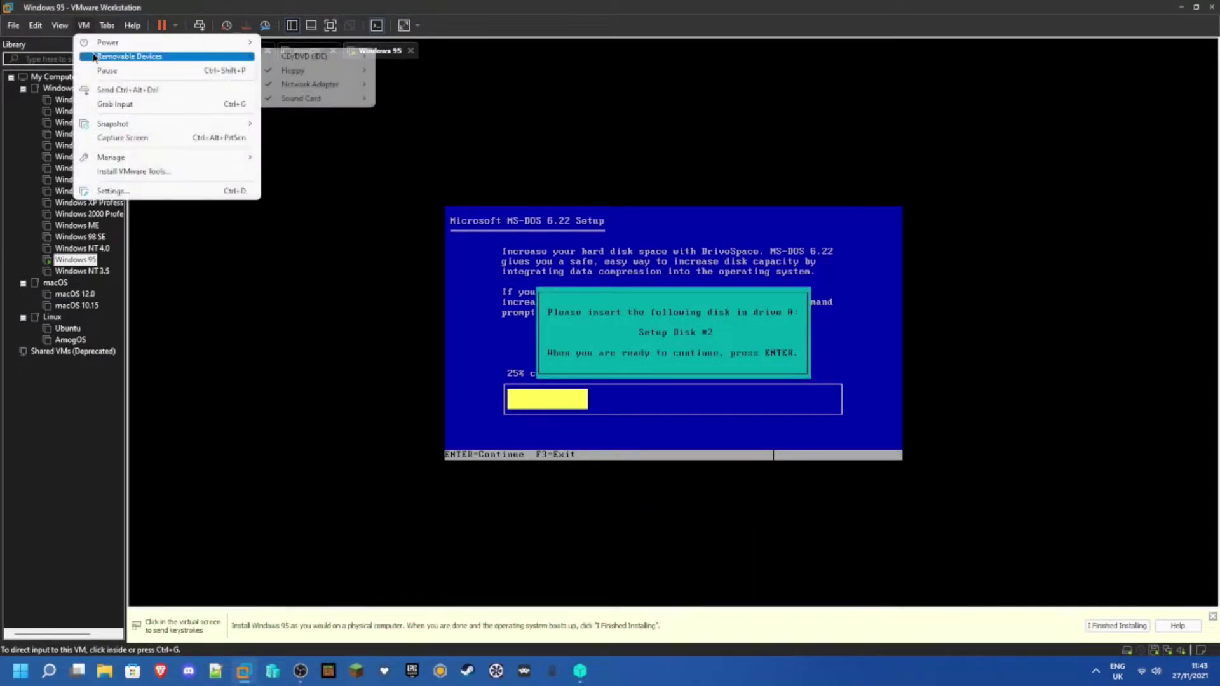
mouse_move(305, 73)
click(420, 86)
click(812, 265)
double_click(639, 253)
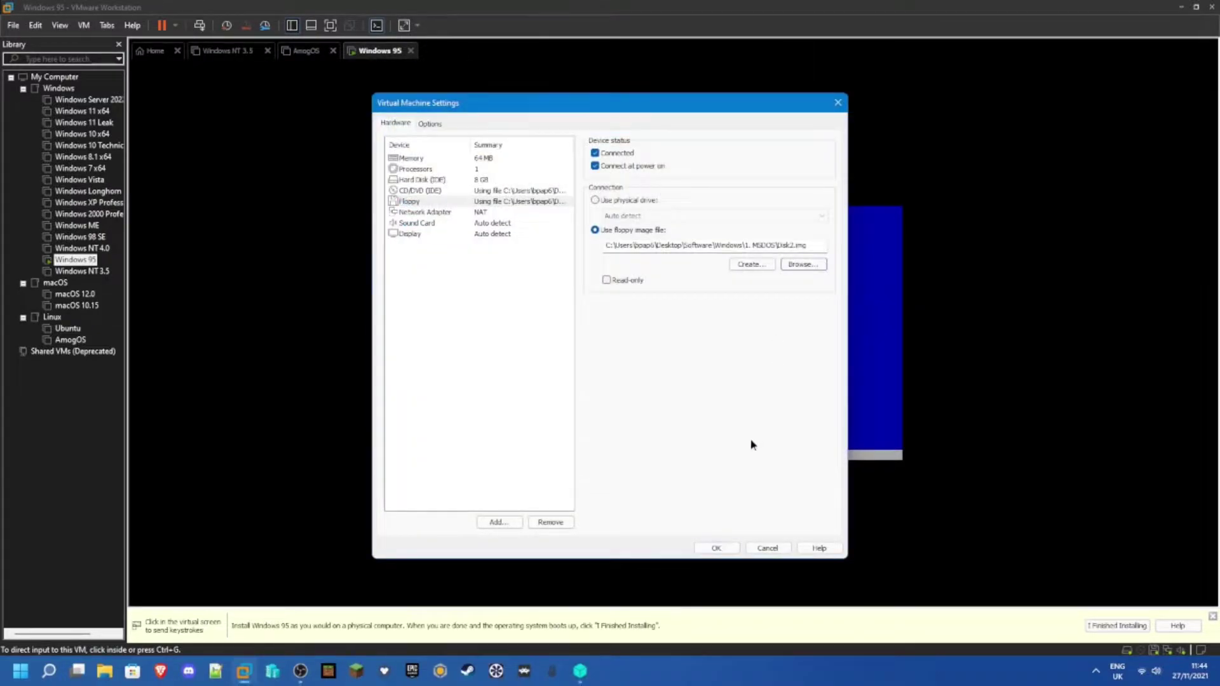
click(713, 547)
click(707, 479)
key(Return)
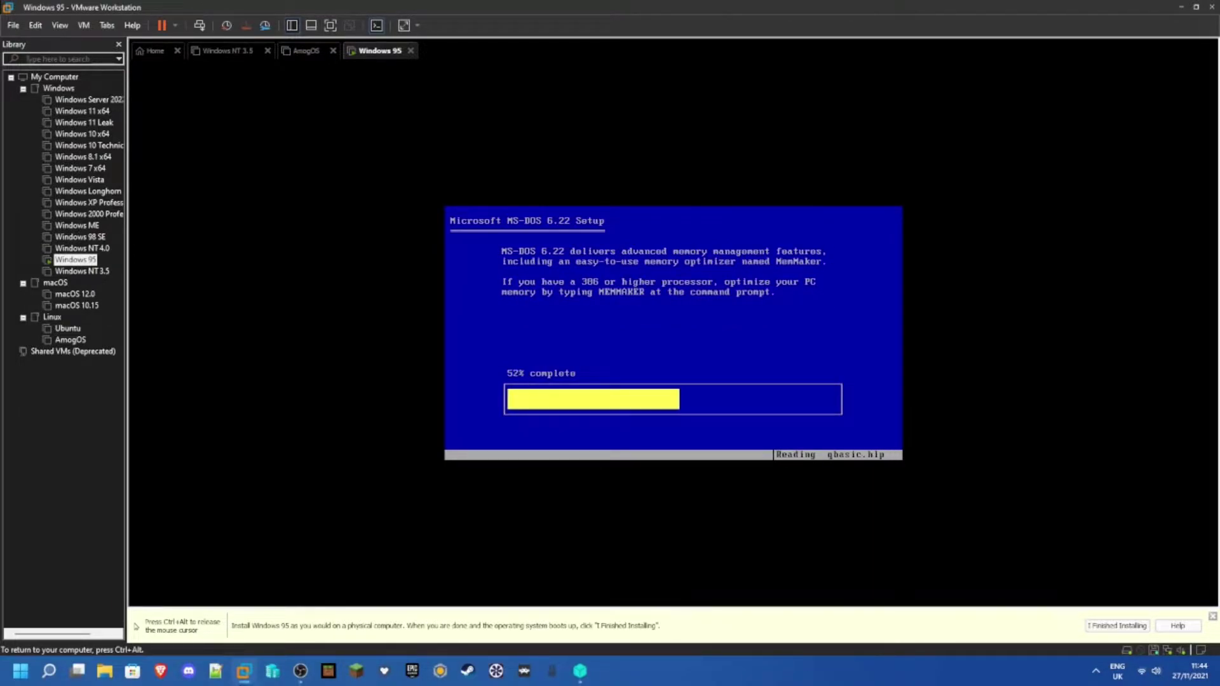
Swap the virtual floppy image to Disk3.img and continue MS-DOS Setup.
key(ctrl+alt)
click(83, 25)
mouse_move(128, 56)
mouse_move(322, 73)
click(412, 71)
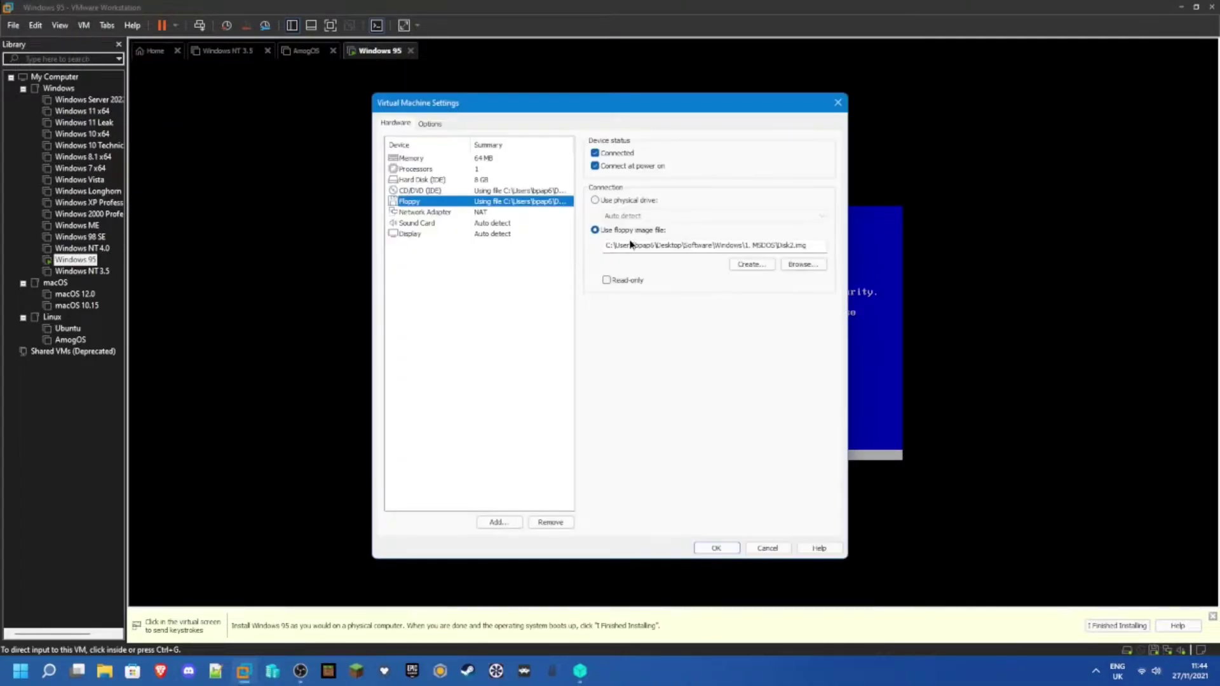
click(797, 266)
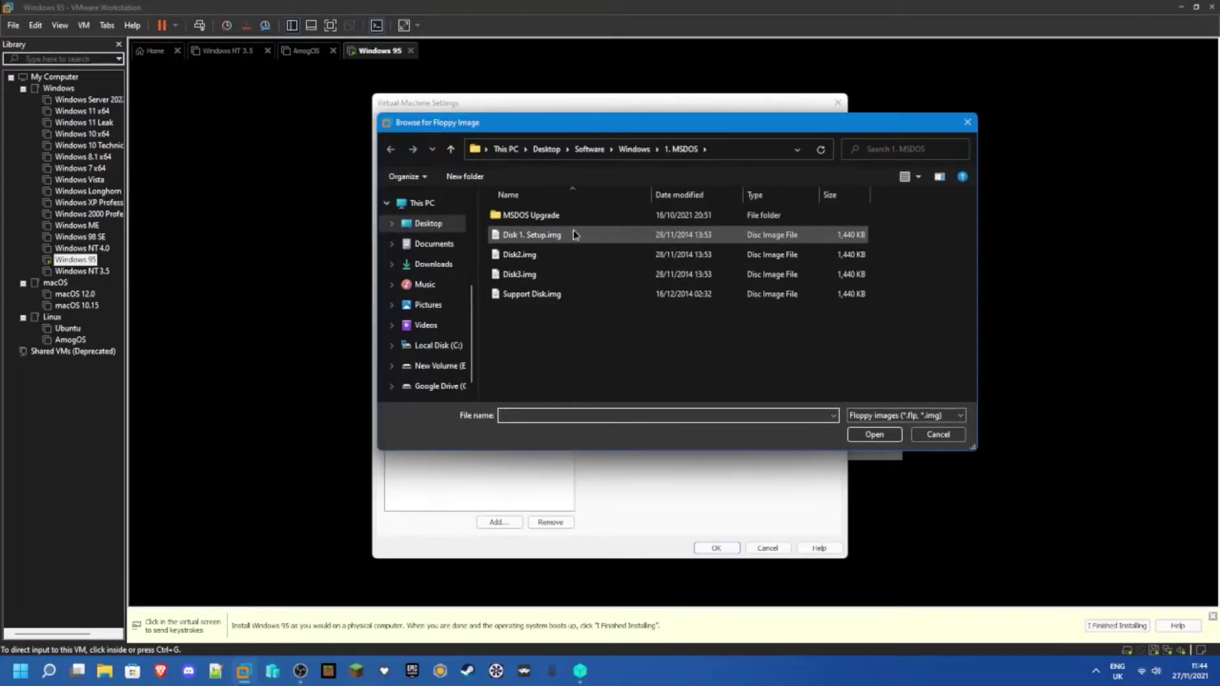
click(566, 273)
double_click(566, 274)
click(716, 547)
click(722, 539)
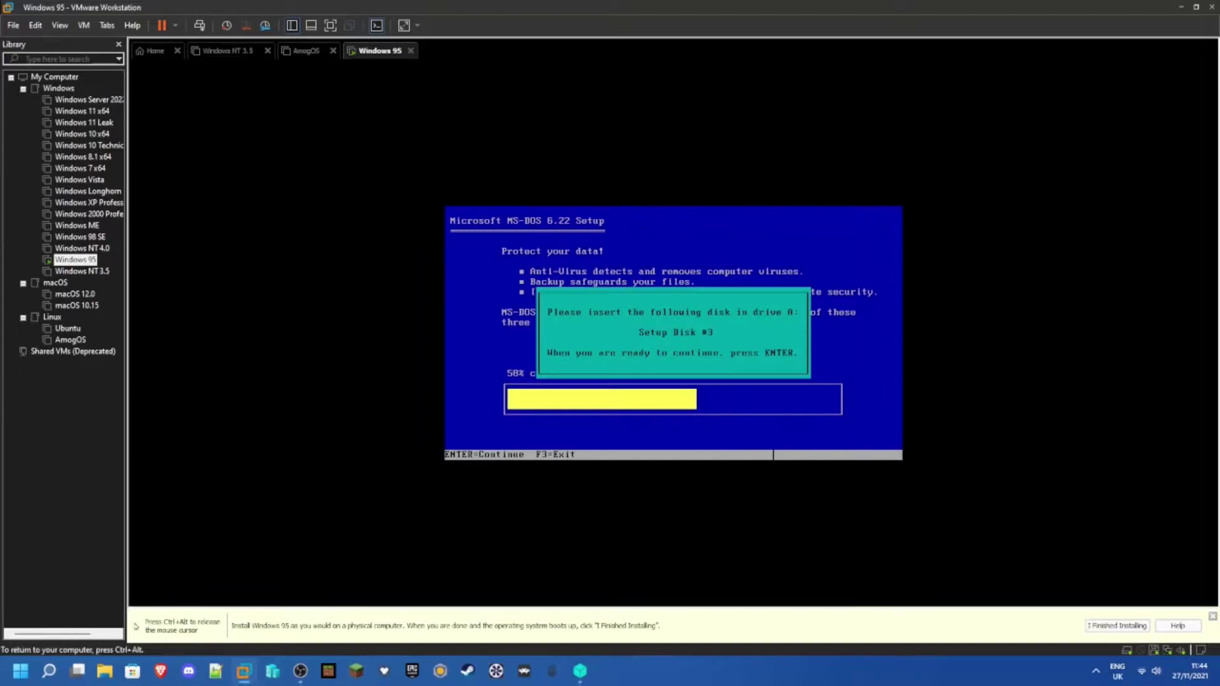
key(Return)
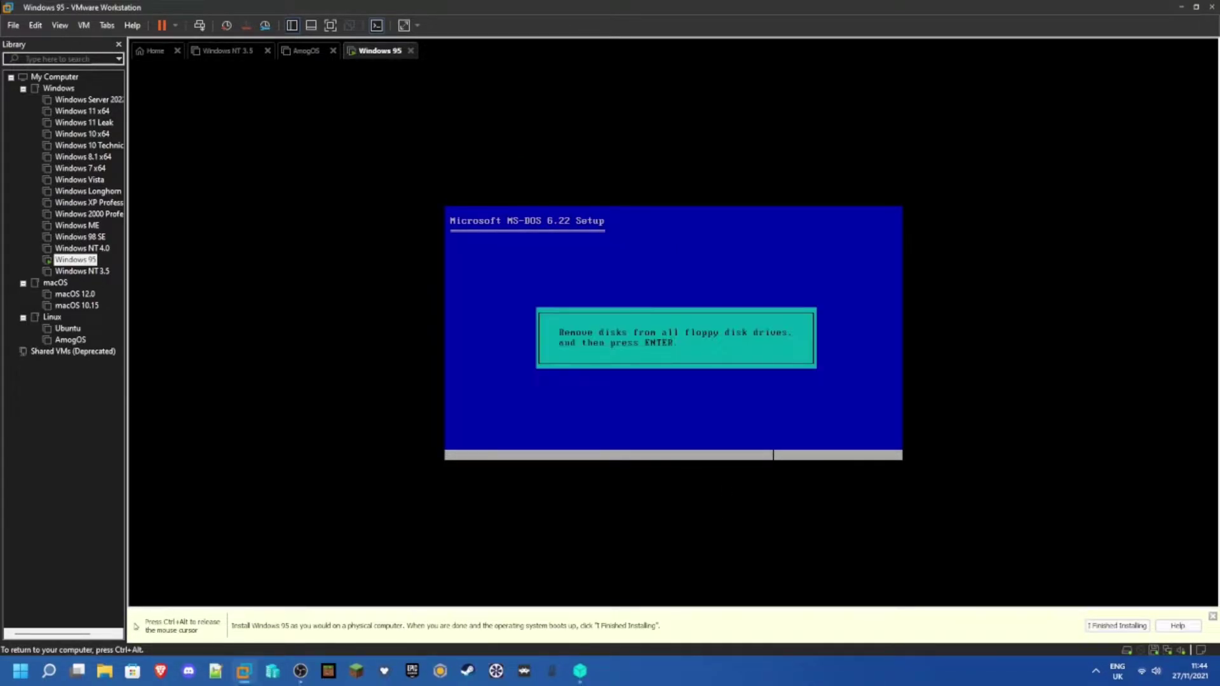
Disconnect the floppy drive, complete MS-DOS 6.22 Setup, and restart the virtual machine.
key(ctrl+alt)
click(1155, 653)
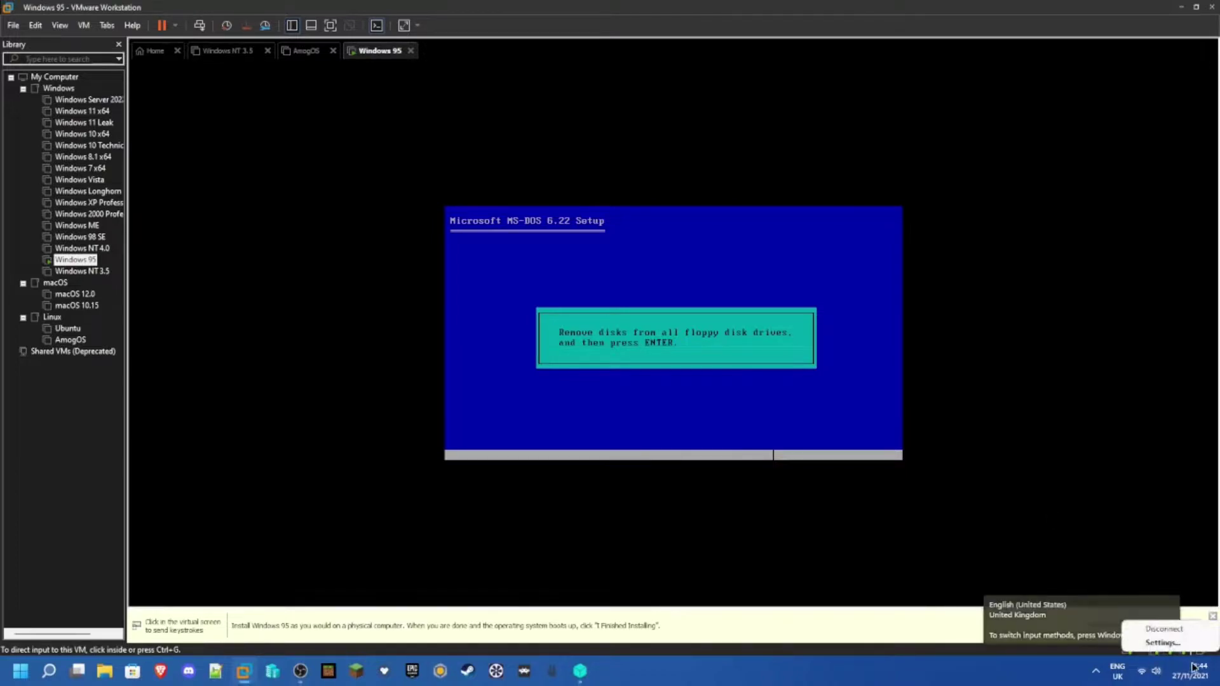
click(1172, 628)
click(854, 419)
key(Return)
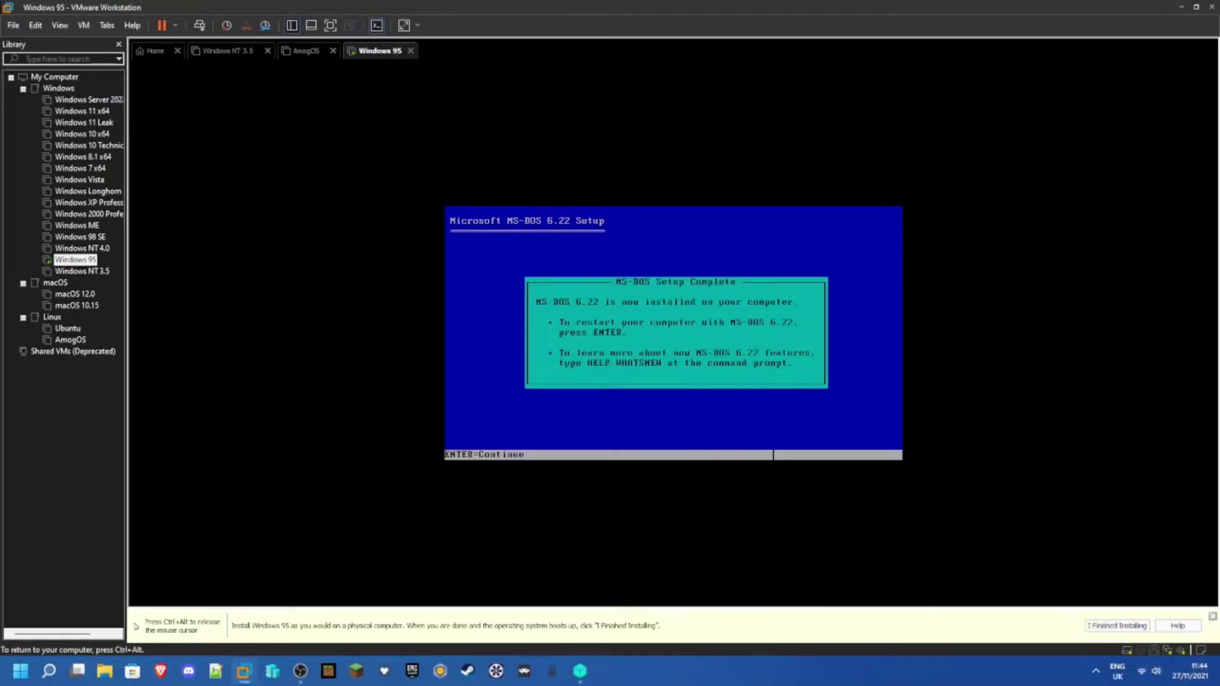
key(Return)
Reconnect the floppy drive in the virtual machine settings and load the Windows 95 boot floppy image from the Windows folder.
key(ctrl+alt)
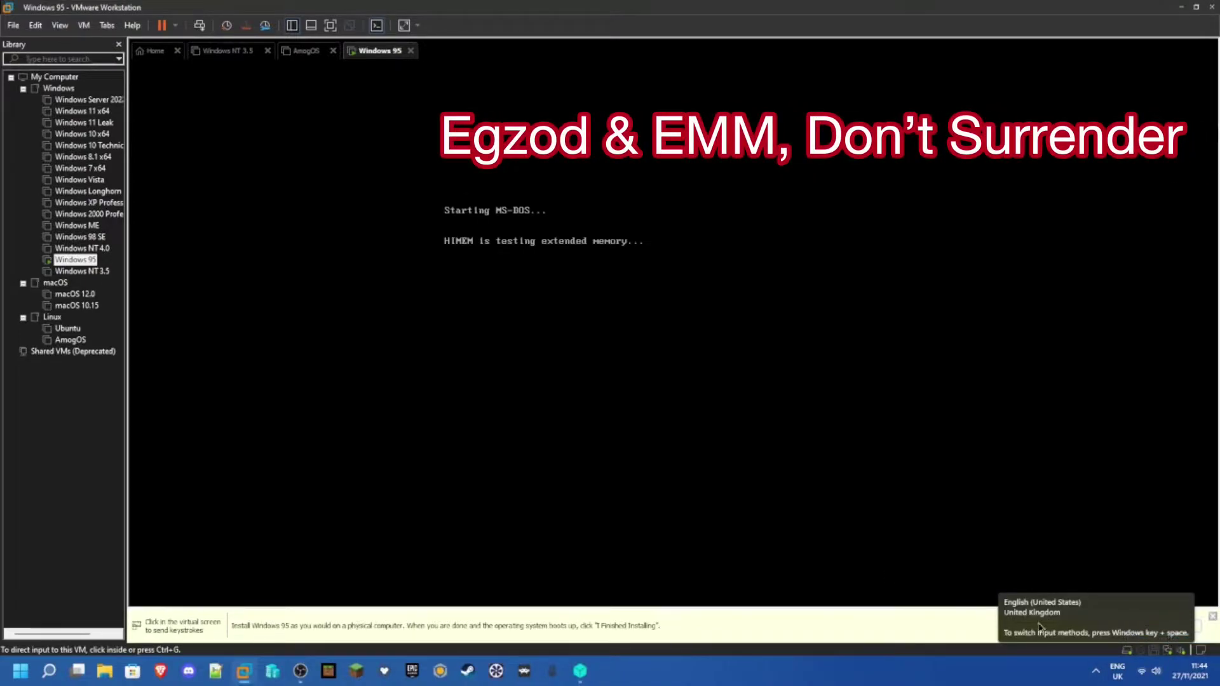
key(ctrl+d)
click(452, 192)
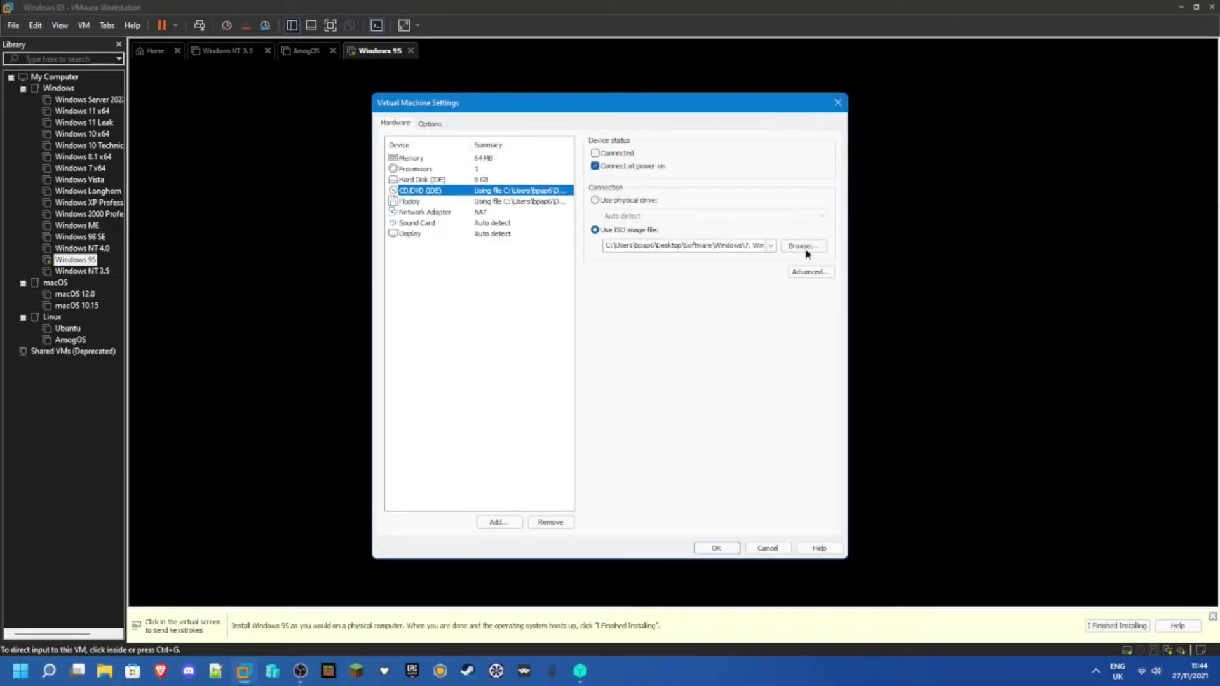
click(436, 202)
click(615, 154)
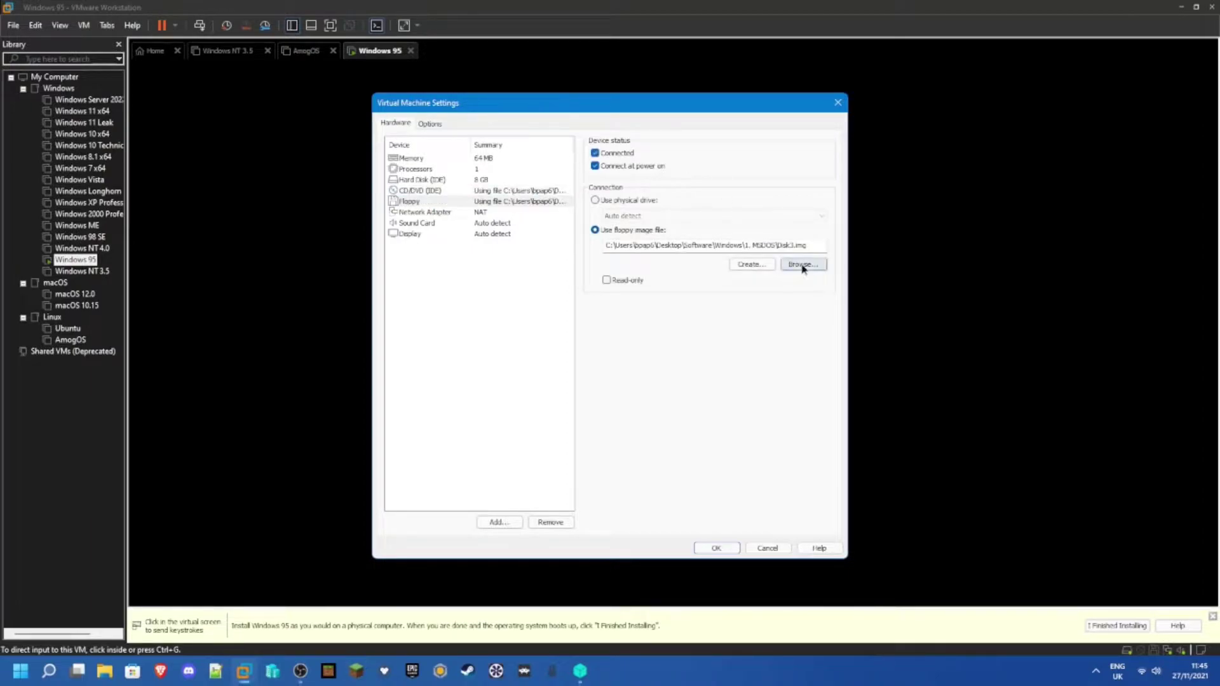
click(802, 264)
click(634, 149)
double_click(533, 234)
double_click(541, 234)
double_click(552, 216)
click(717, 548)
click(618, 322)
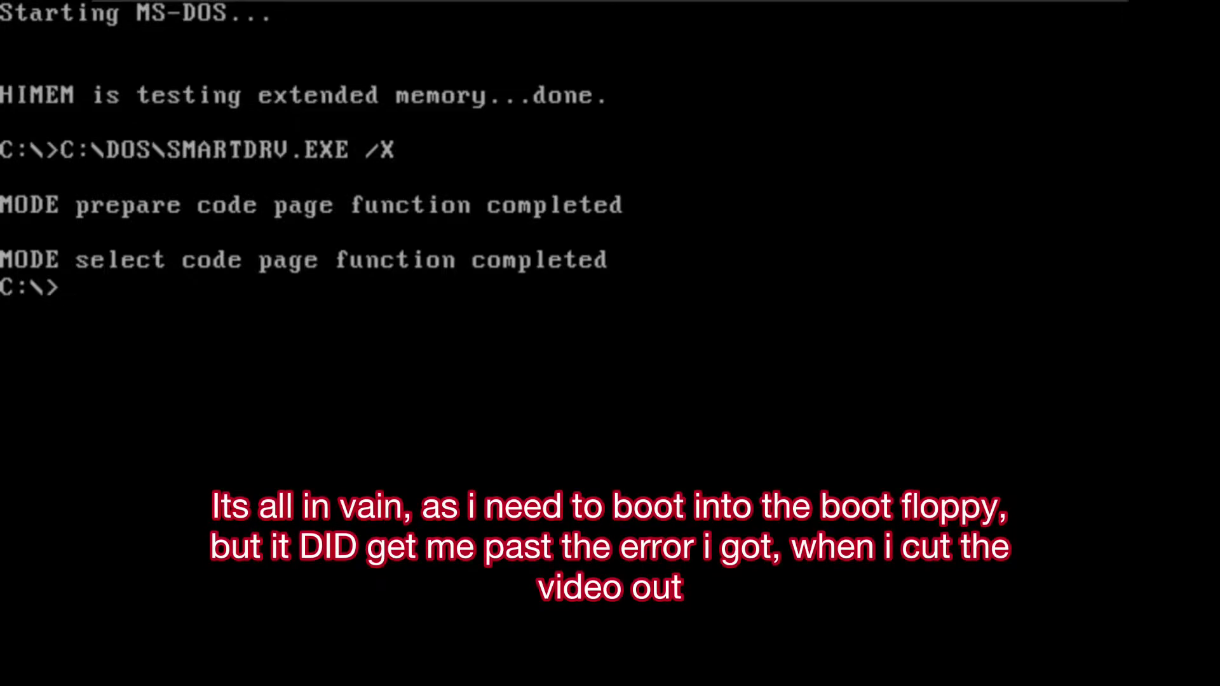
Try to switch to drive D:, then switch to drive A: and list its files in full and wide format.
text(d:)
key(Return)
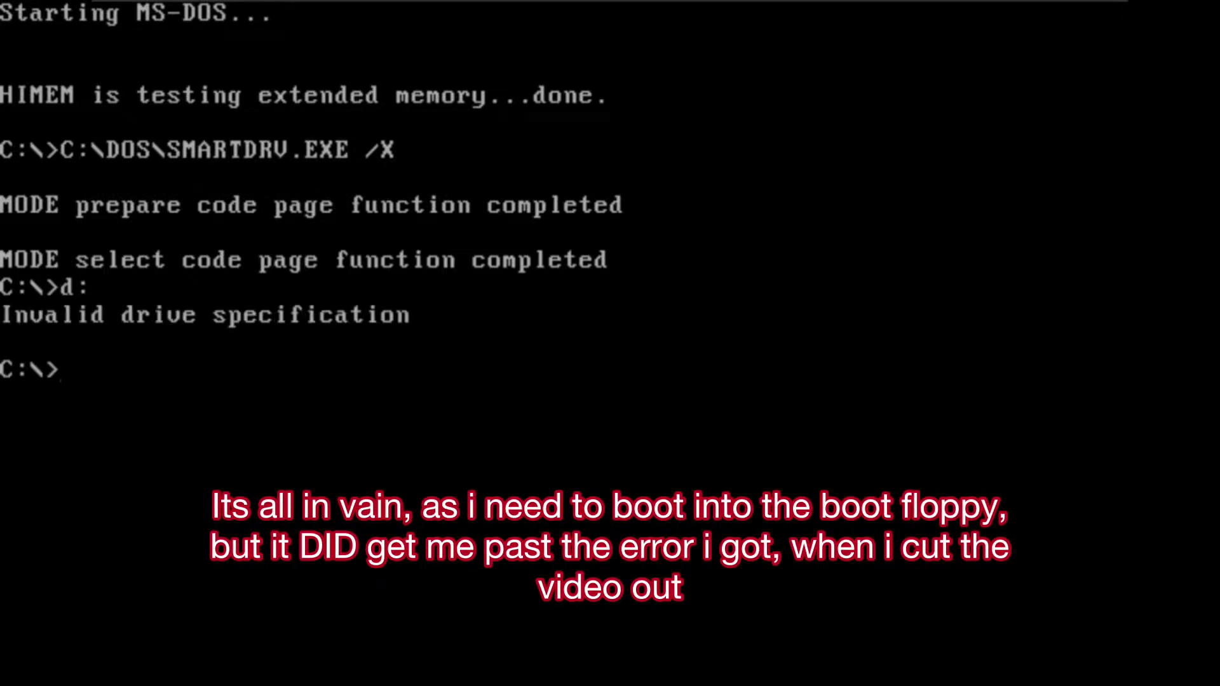
text(aL)
key(Return)
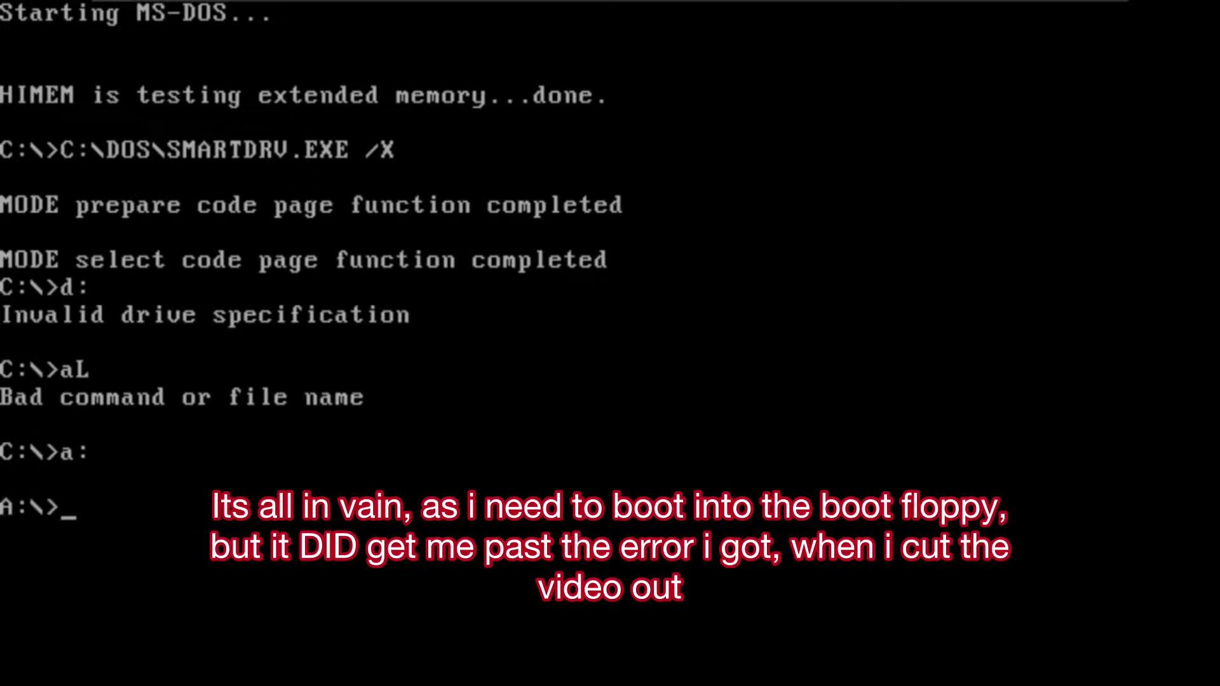
text(iir)
key(Return)
text(dir)
key(Return)
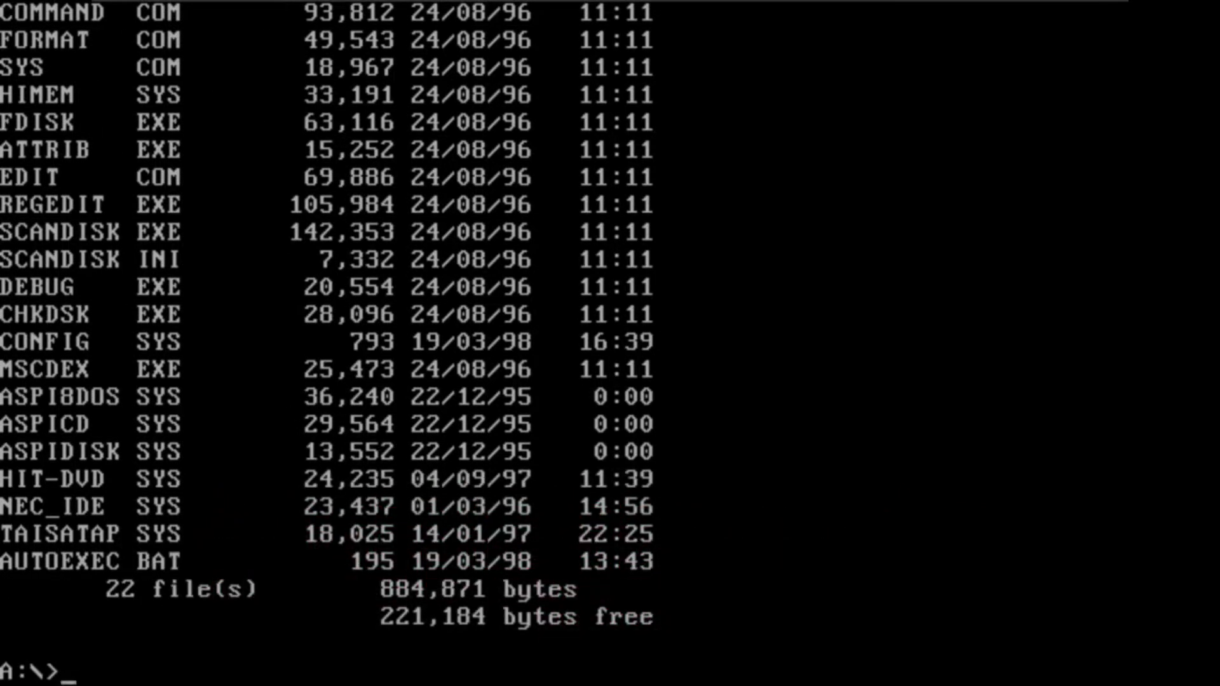
text(dir /w)
key(Return)
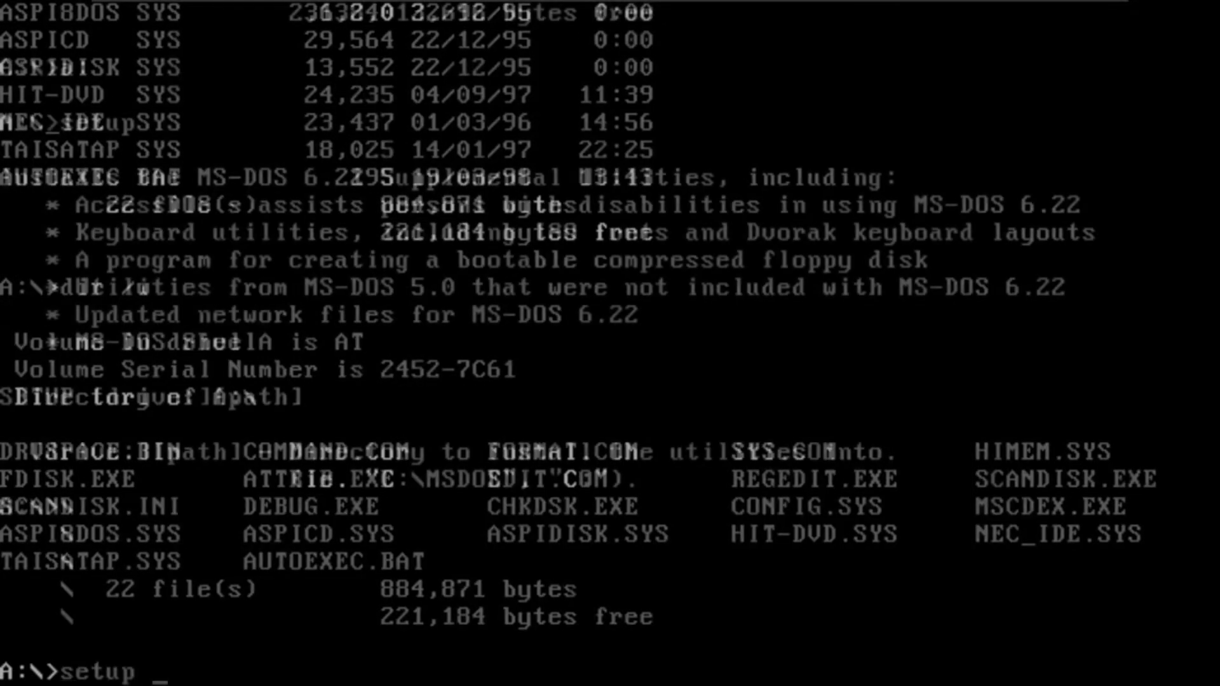
Try to install selected MS-DOS 6.22 Supplemental Utilities components into C:/DOS.
text(C)
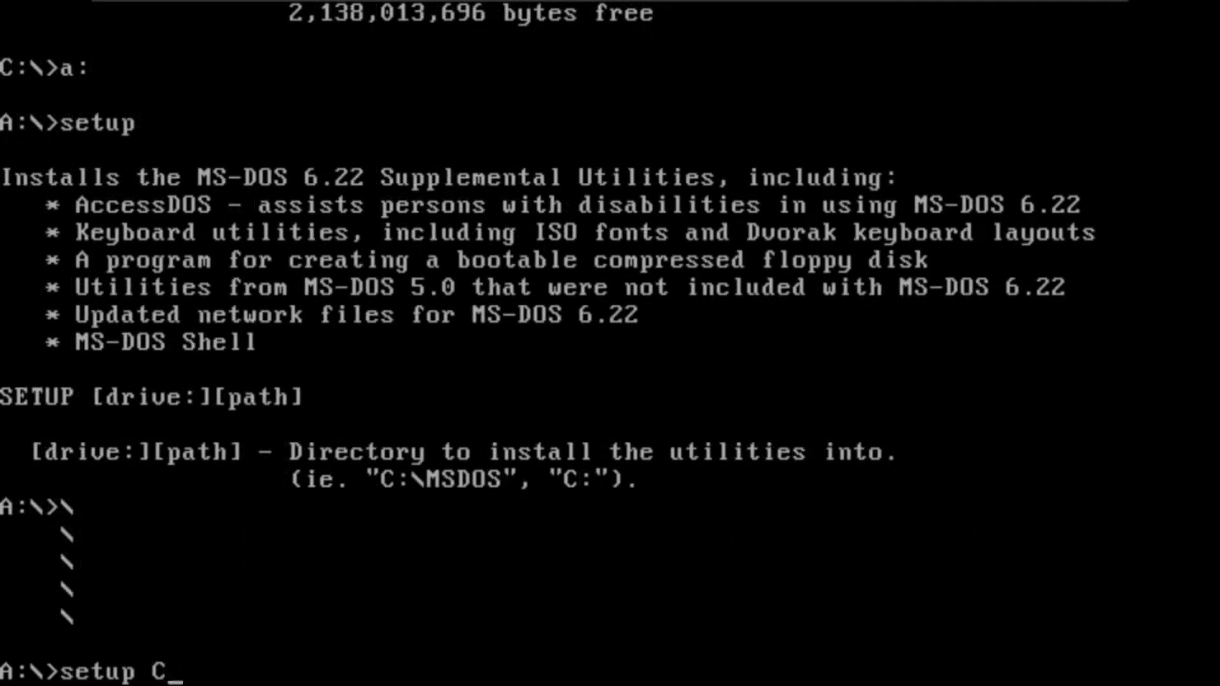
text(:/DOS)
key(Return)
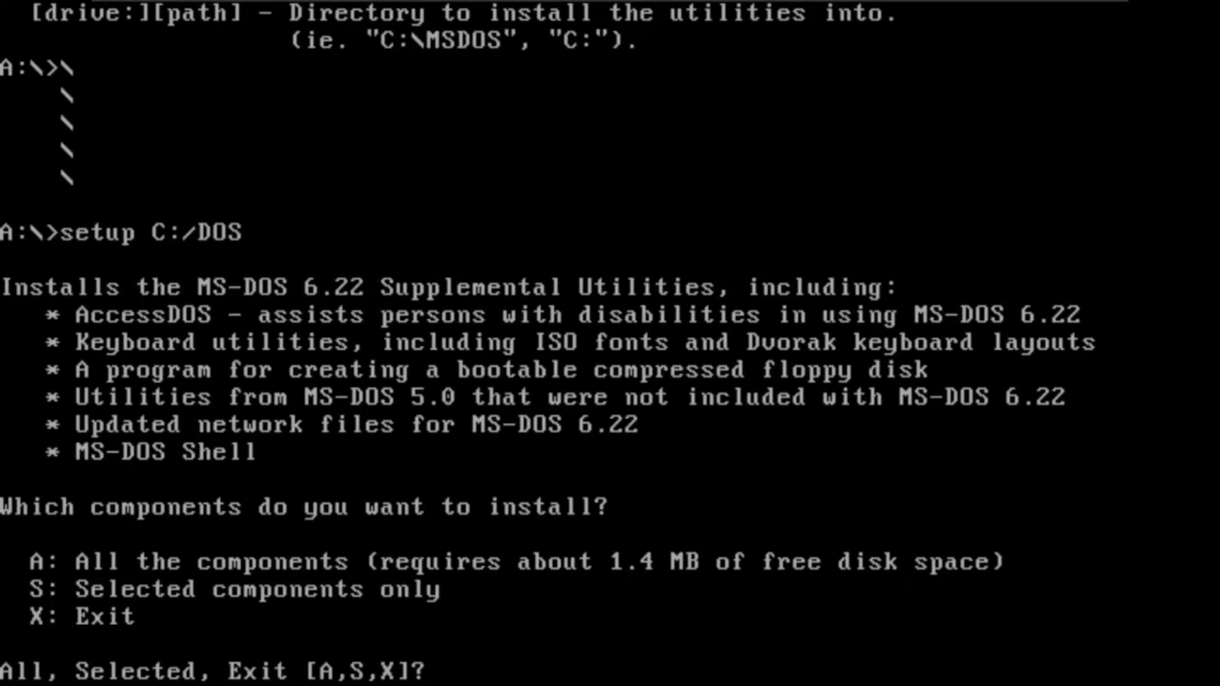
text(S)
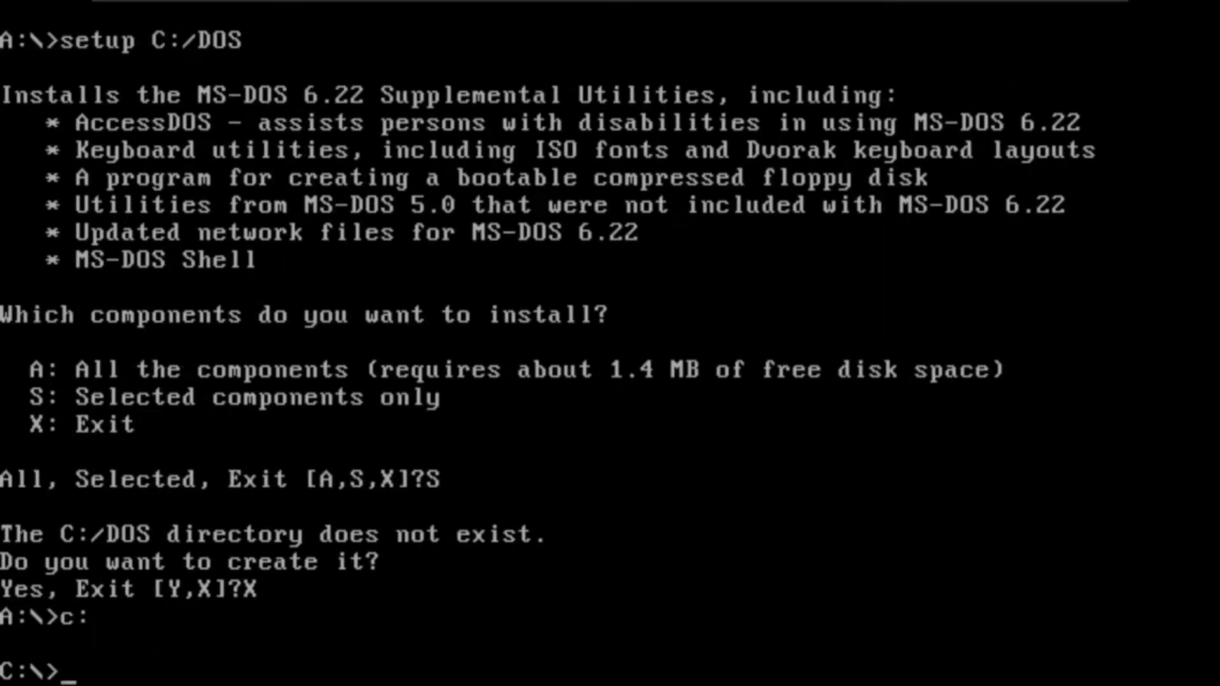
List the files on drive C: and try to install selected Supplemental Utilities components from drive A: into C:/SUPPTOOLS.
text(dir /w)
key(Return)
text(a:)
key(Return)
text(setup C:/SUPPTOOLS)
key(Return)
text(SY)
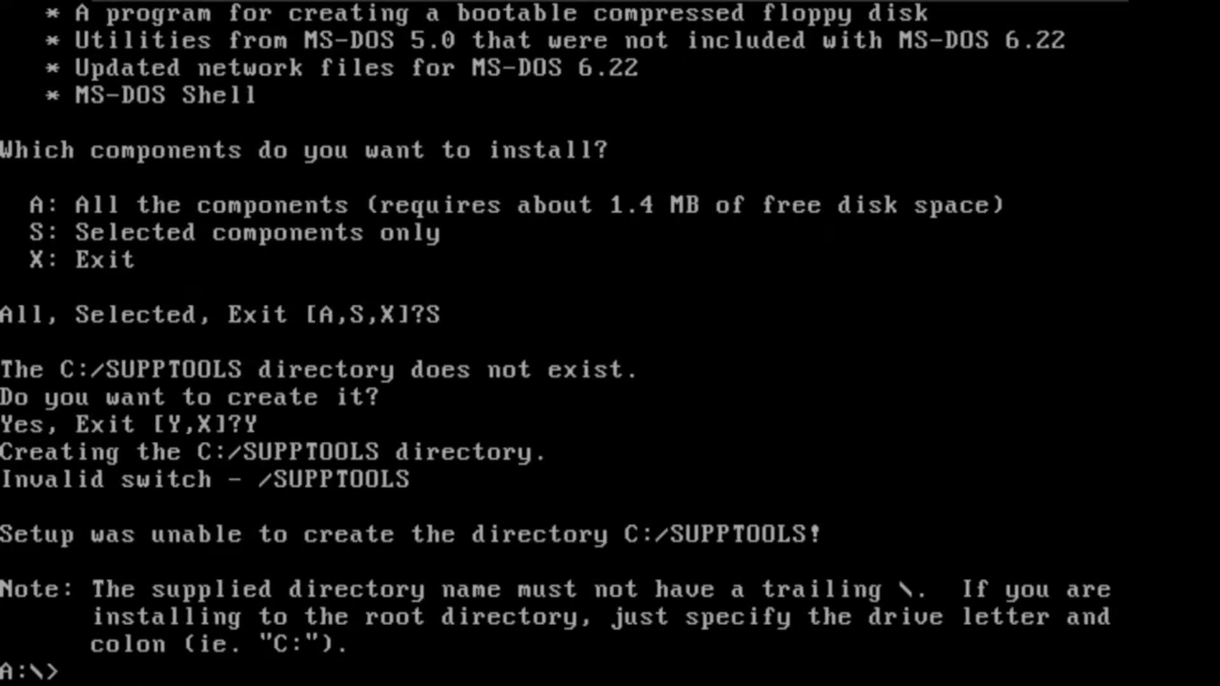
Install selected MS-DOS 6.22 Supplemental Utilities components to the root of drive C: with the VGA display type.
text(setup)
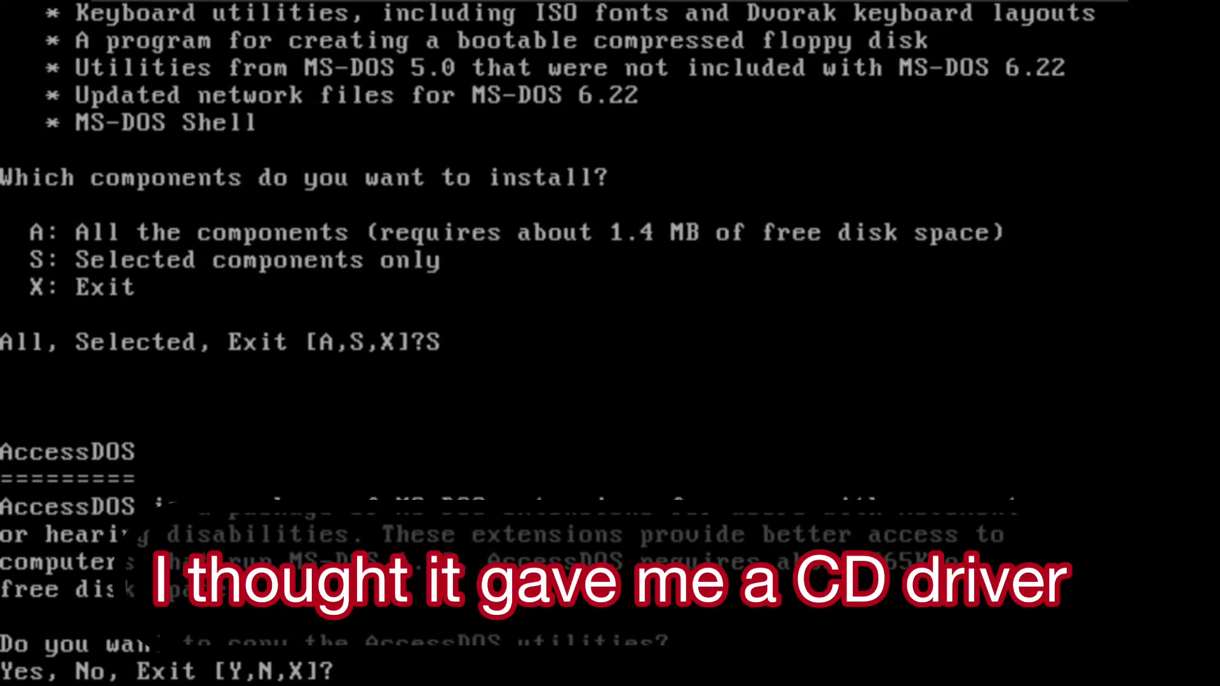
text(NNNNNN)
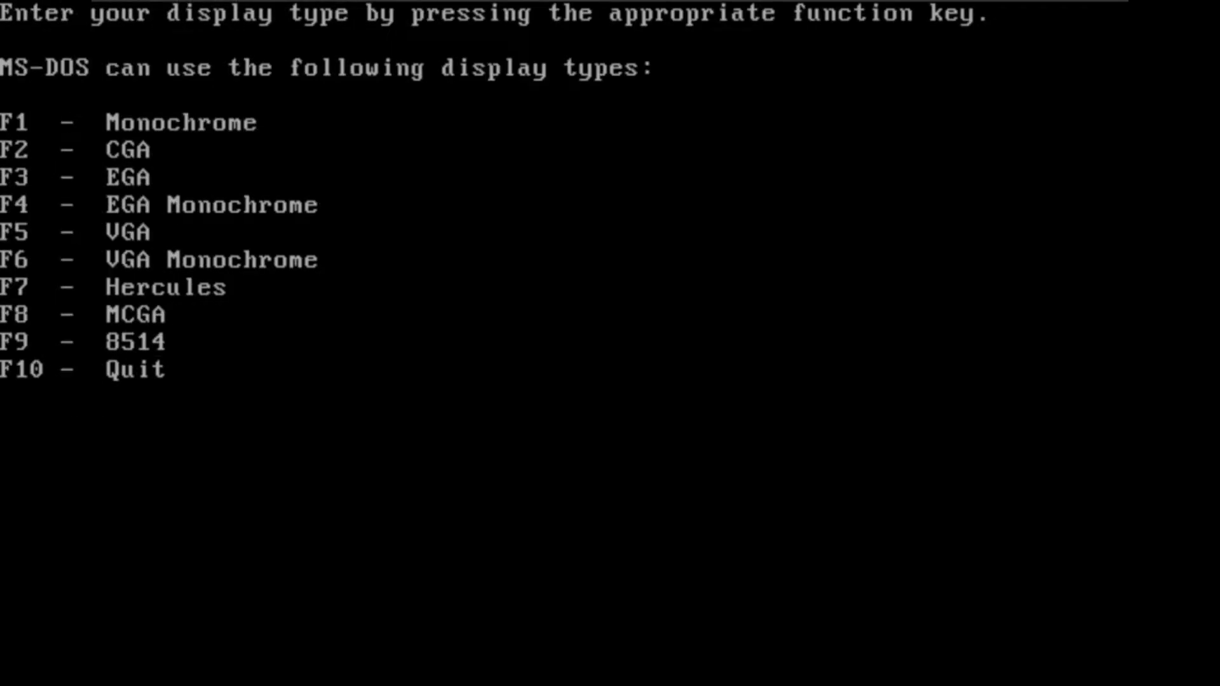
key(F5)
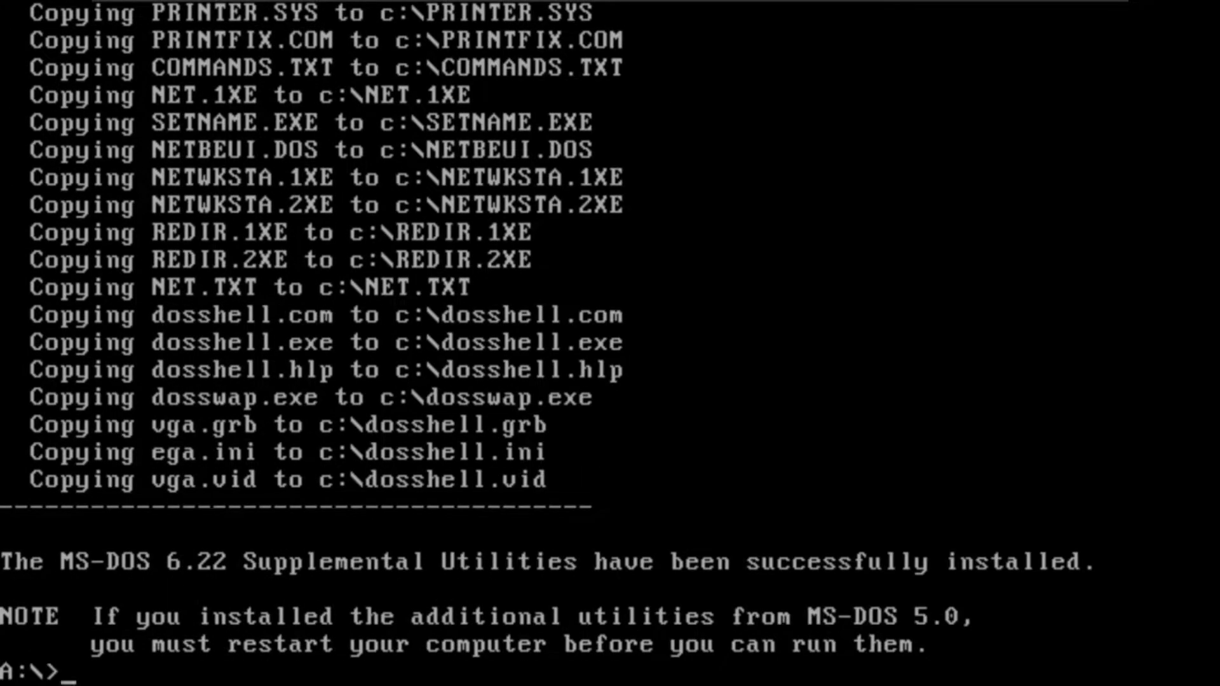
text(\)
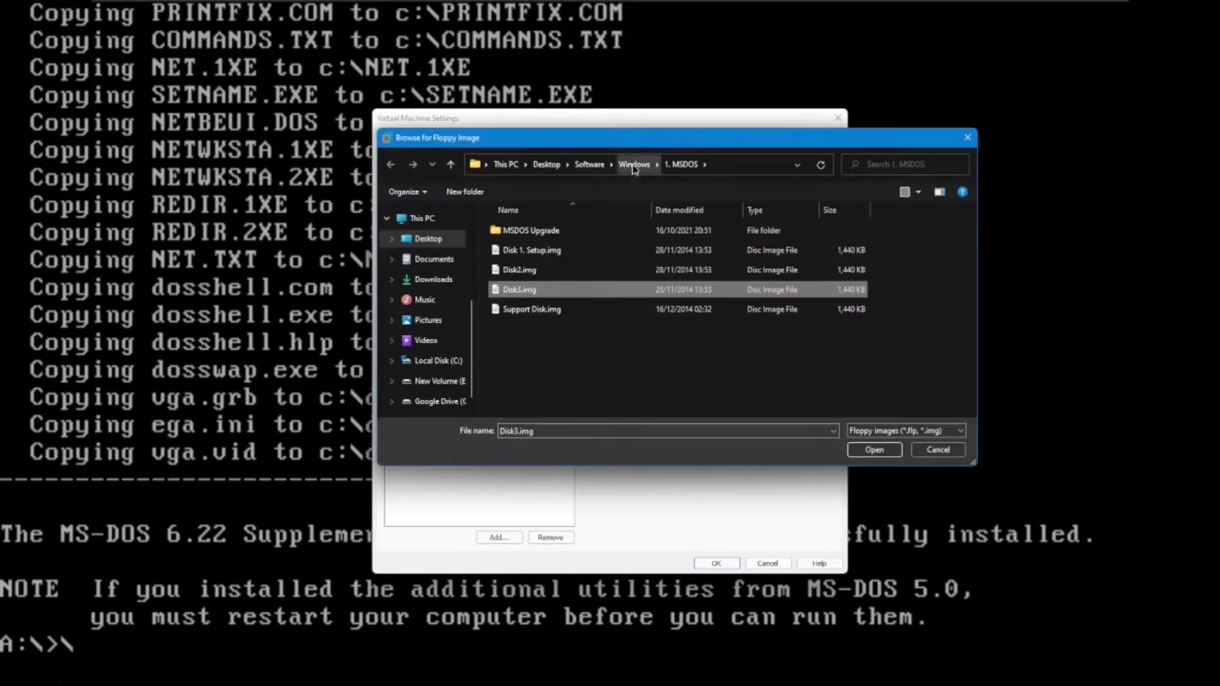
Cancel the floppy image selection, restart the virtual machine, and boot with the NEC IDE CDROM driver option.
click(938, 450)
click(768, 564)
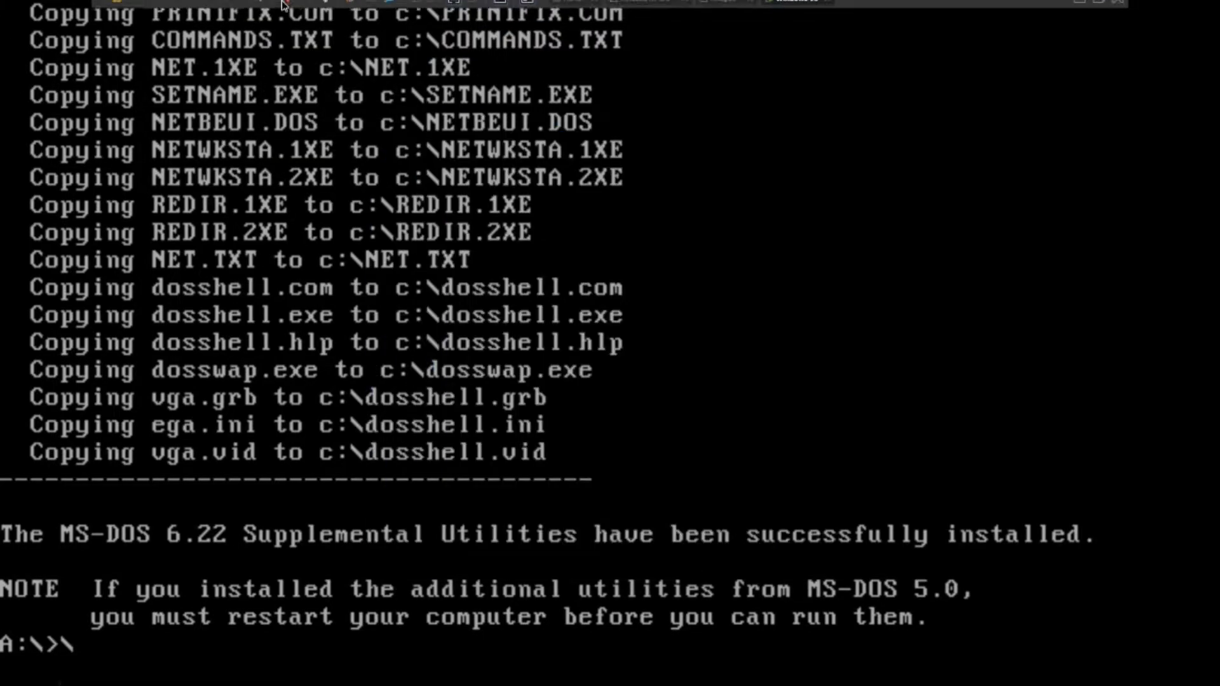
click(322, 9)
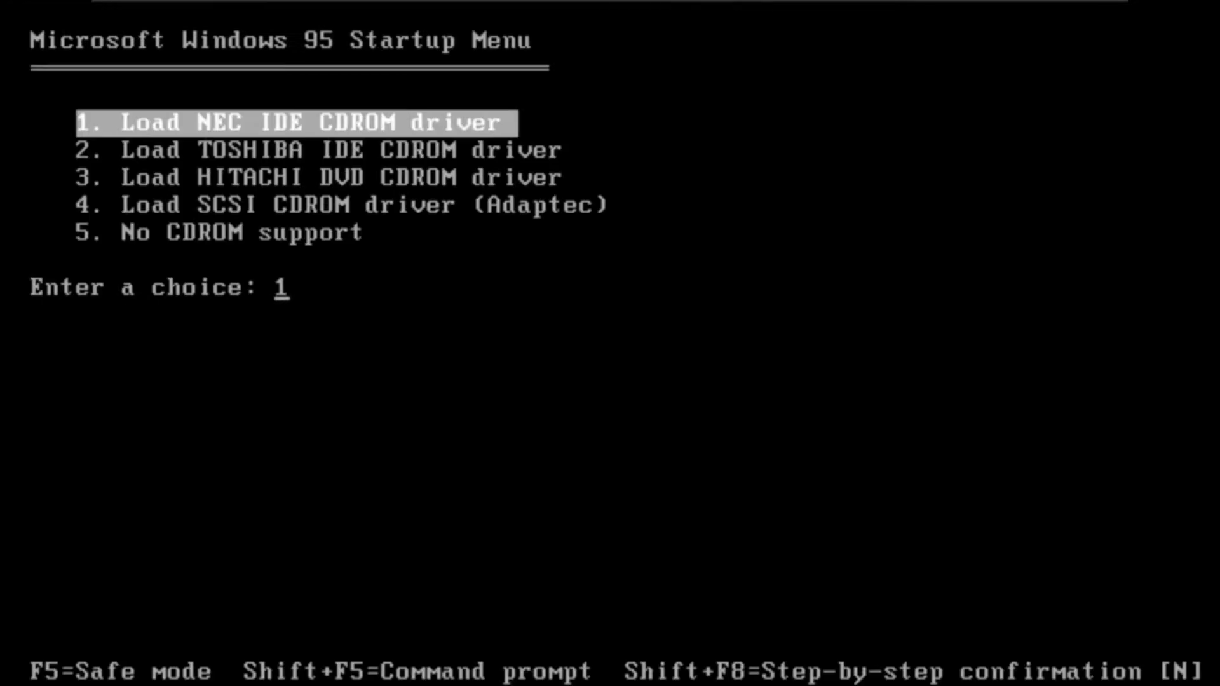
key(Return)
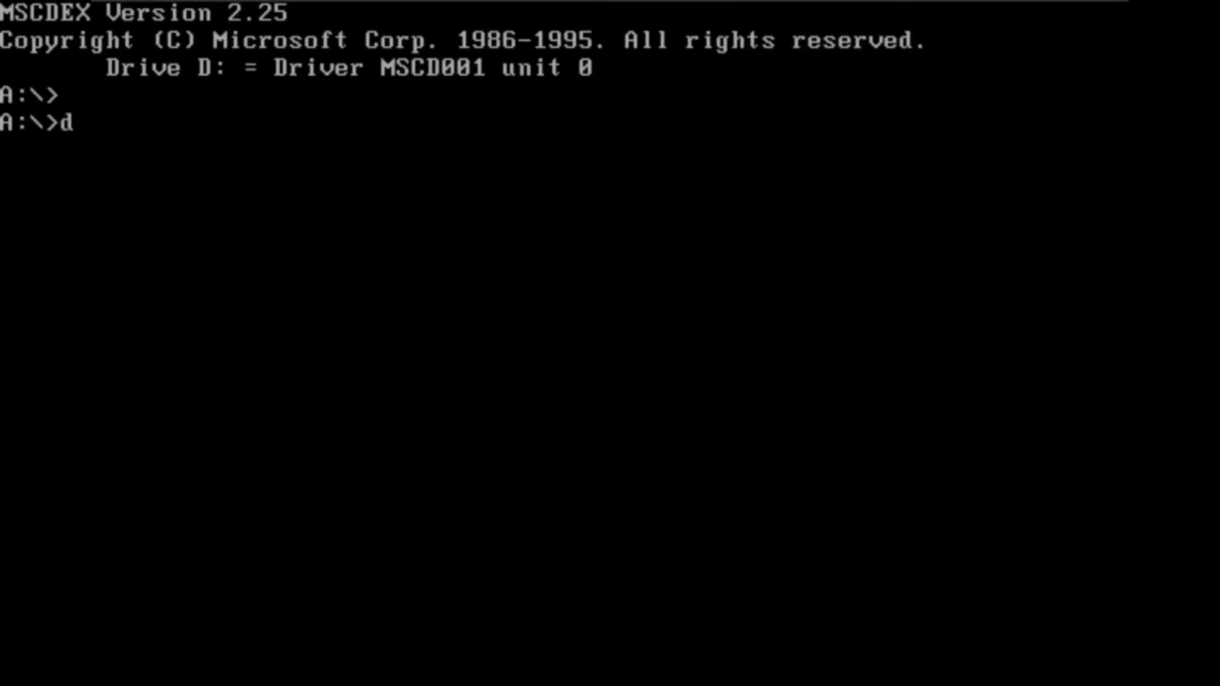
Run Windows 95 setup from drive D:, continue past the system check and welcome screen, and accept the license agreement.
key(Return)
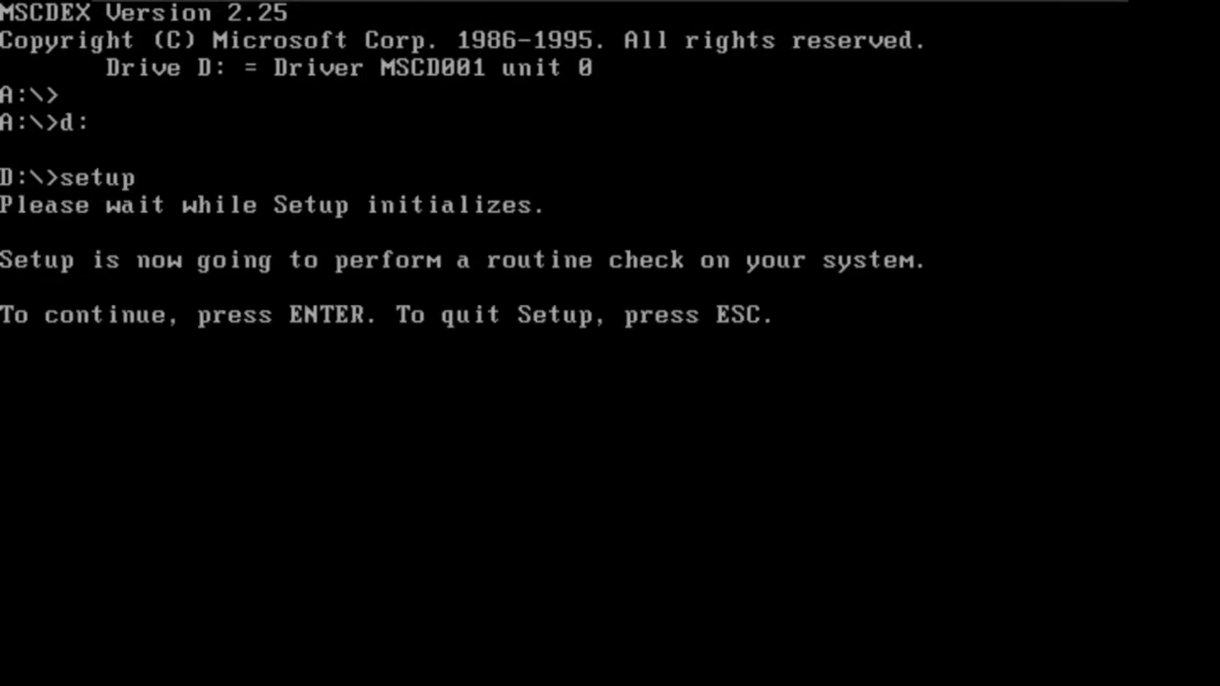
key(Return)
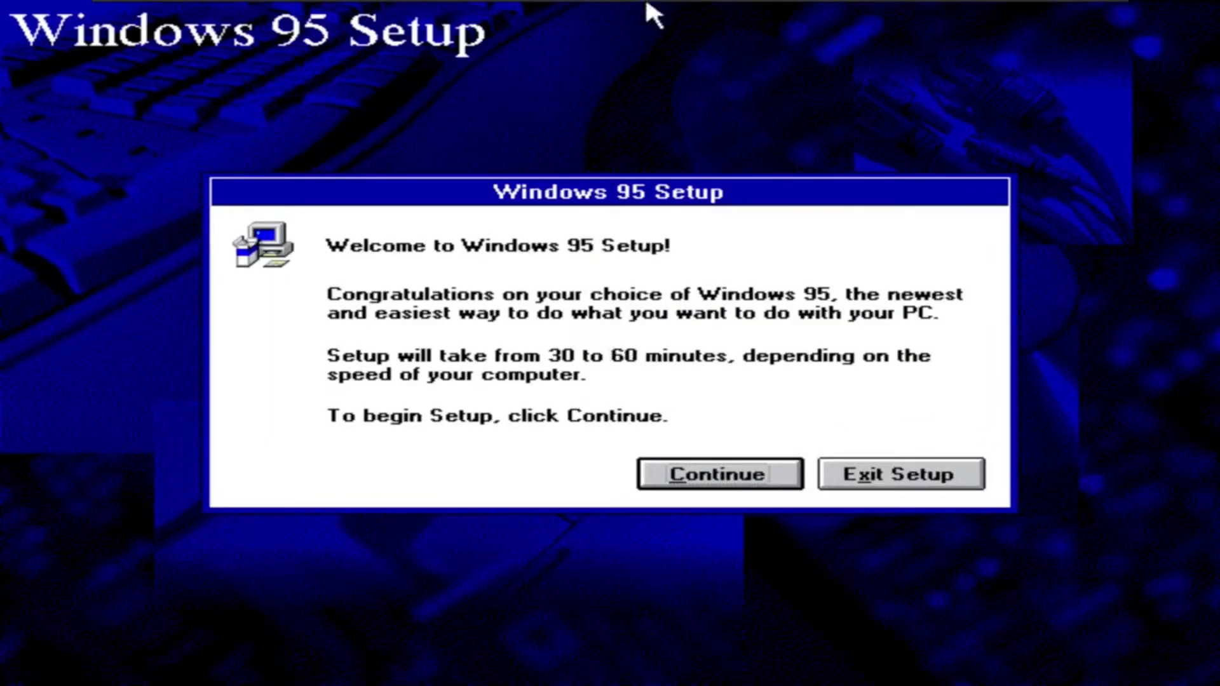
click(698, 486)
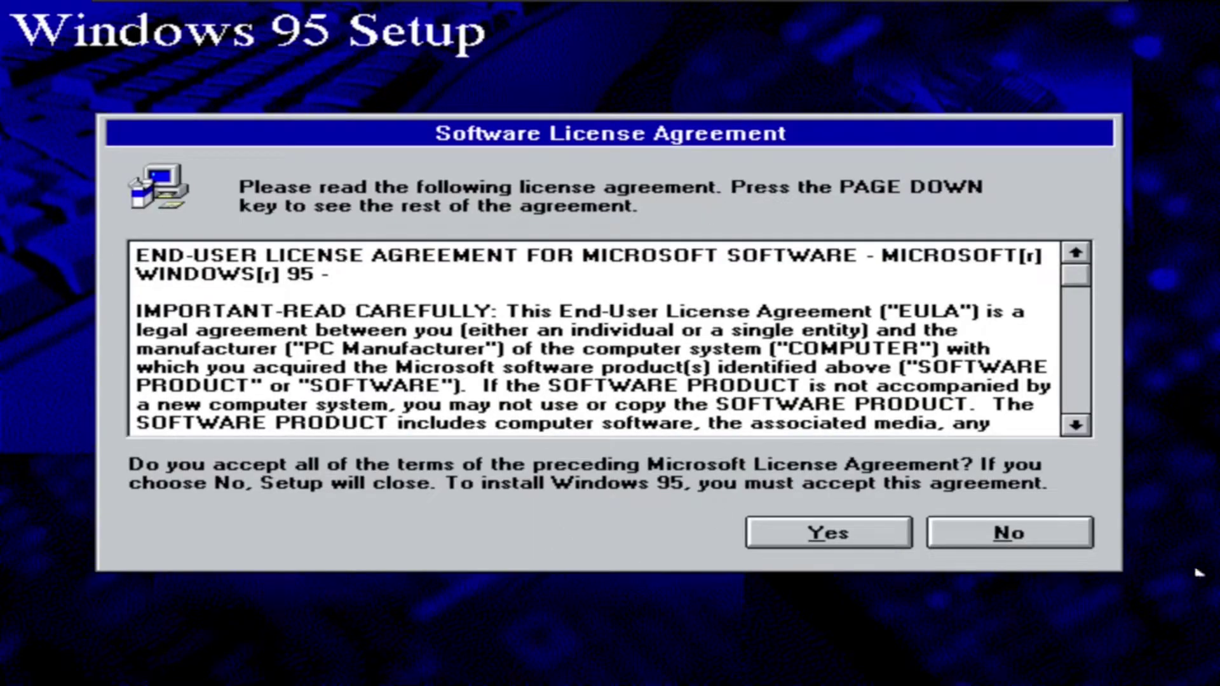
click(828, 536)
click(830, 554)
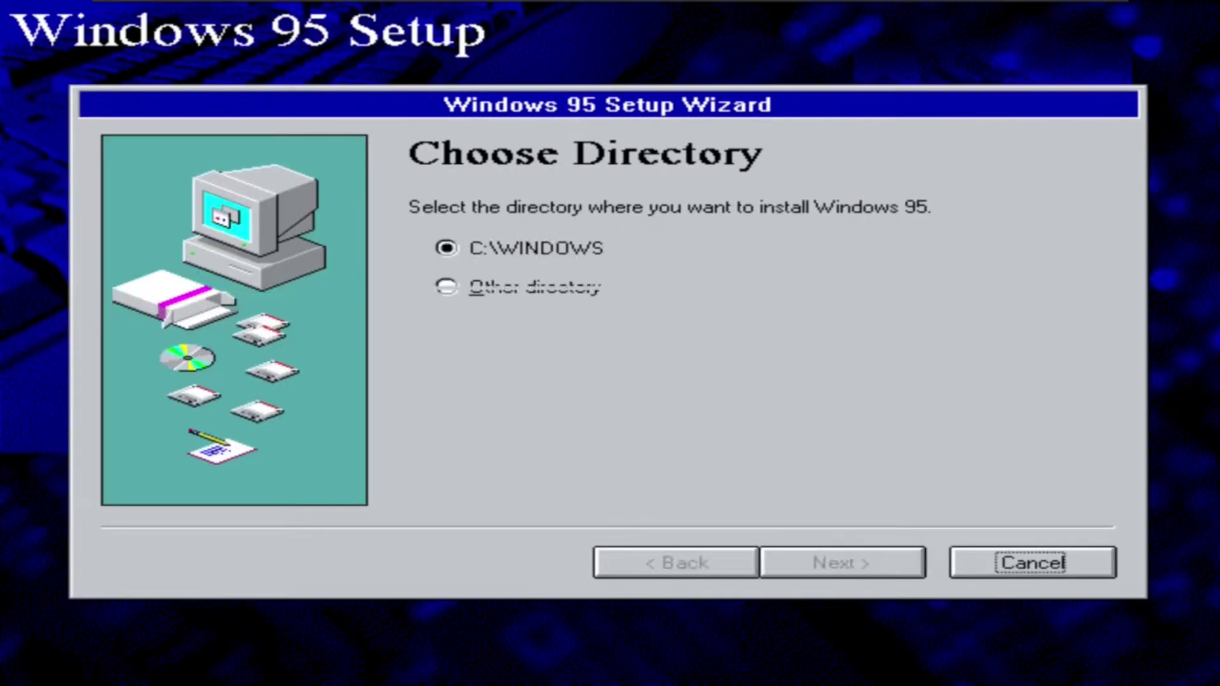
Keep C:\WINDOWS as the install directory, choose Custom setup, and enter the Certificate of Authenticity product key.
click(829, 559)
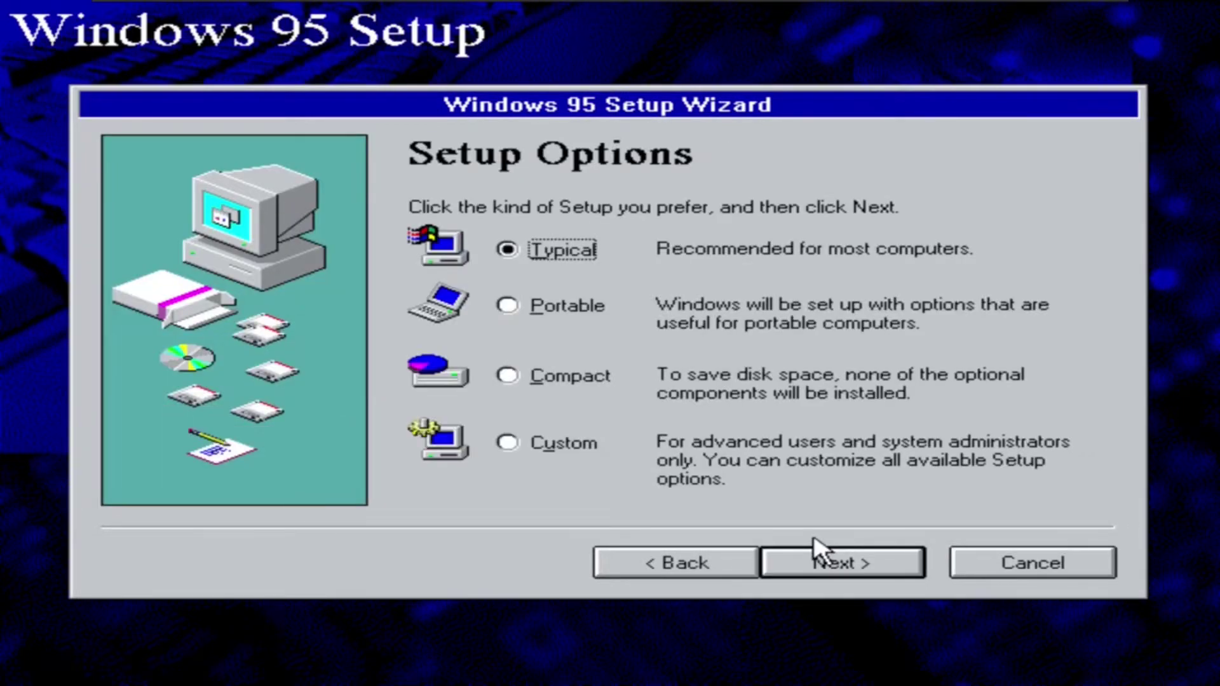
click(539, 456)
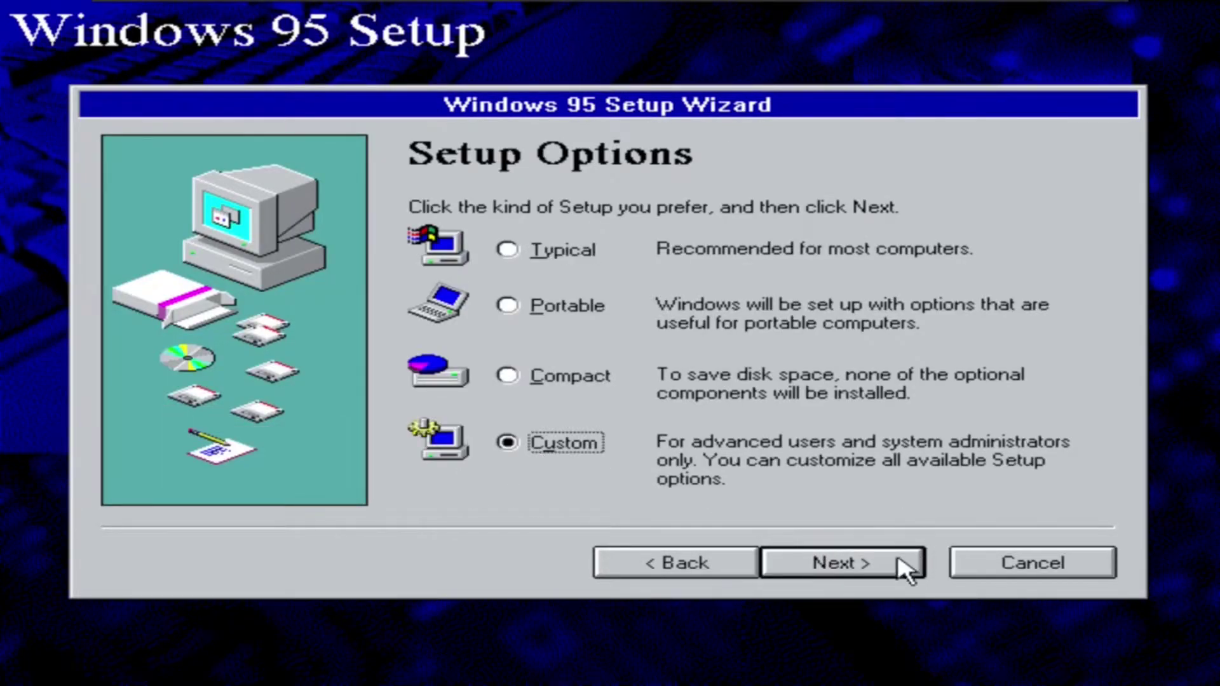
click(893, 566)
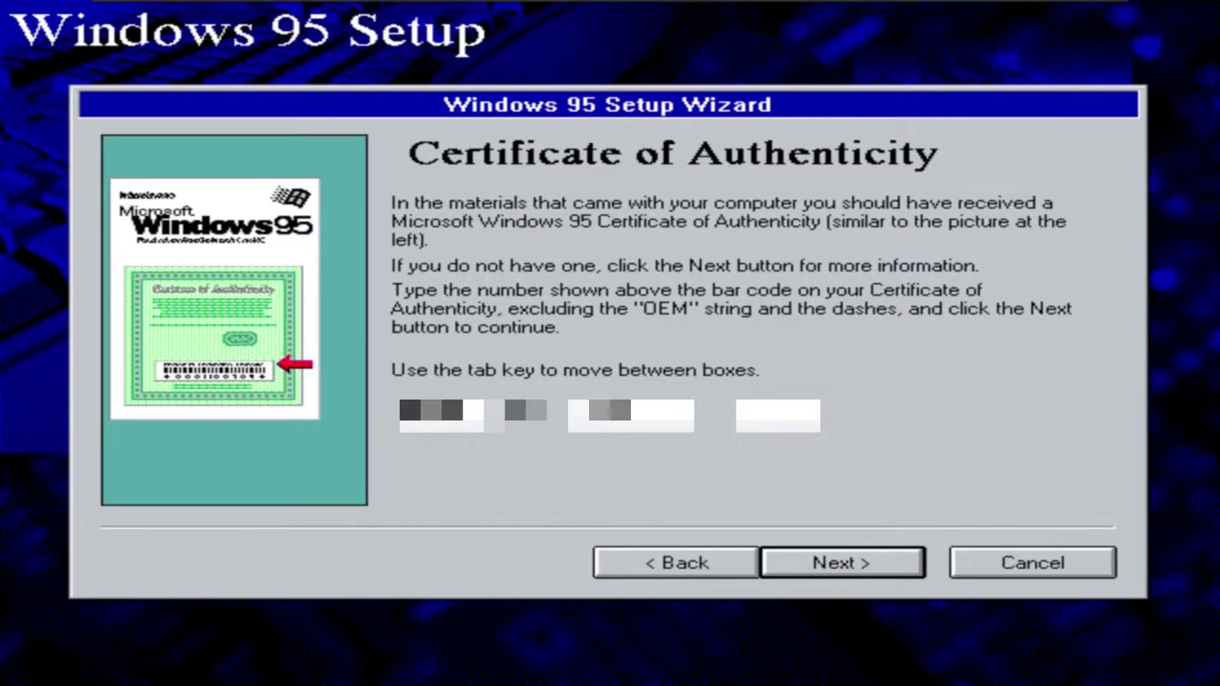
text(*)
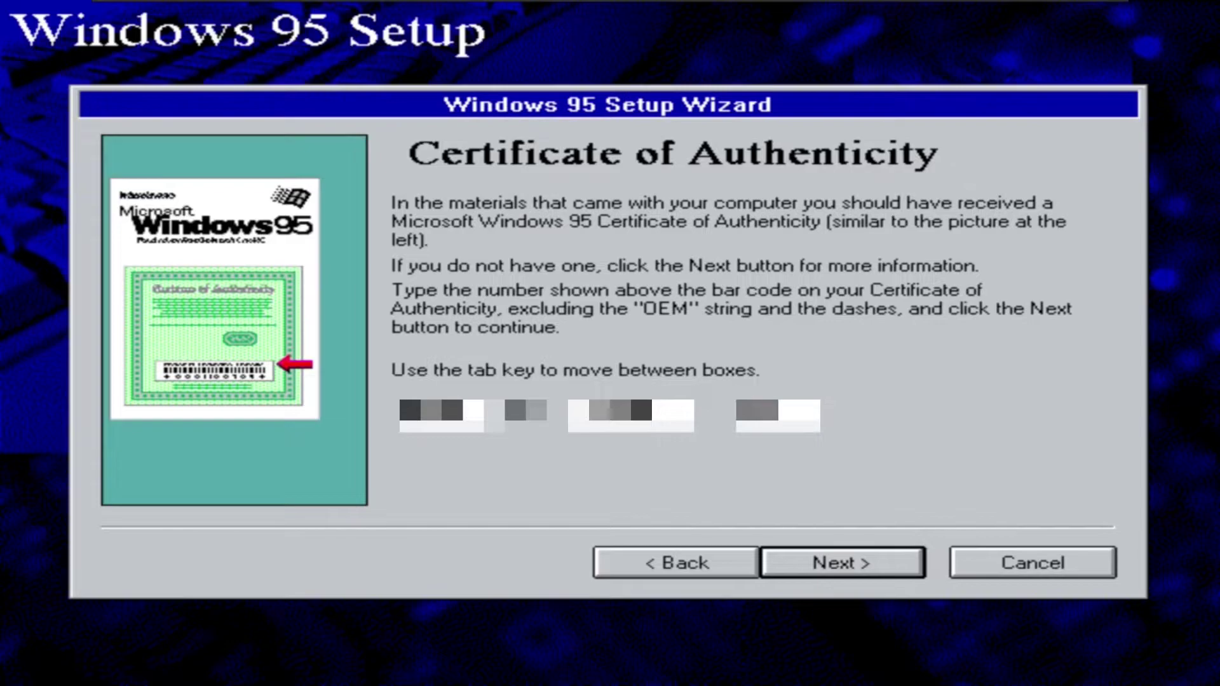
key(Return)
Enter the user's name and company, and continue with the default settings to the component selection.
text(Tag)
key(Tab)
text(TagYT In)
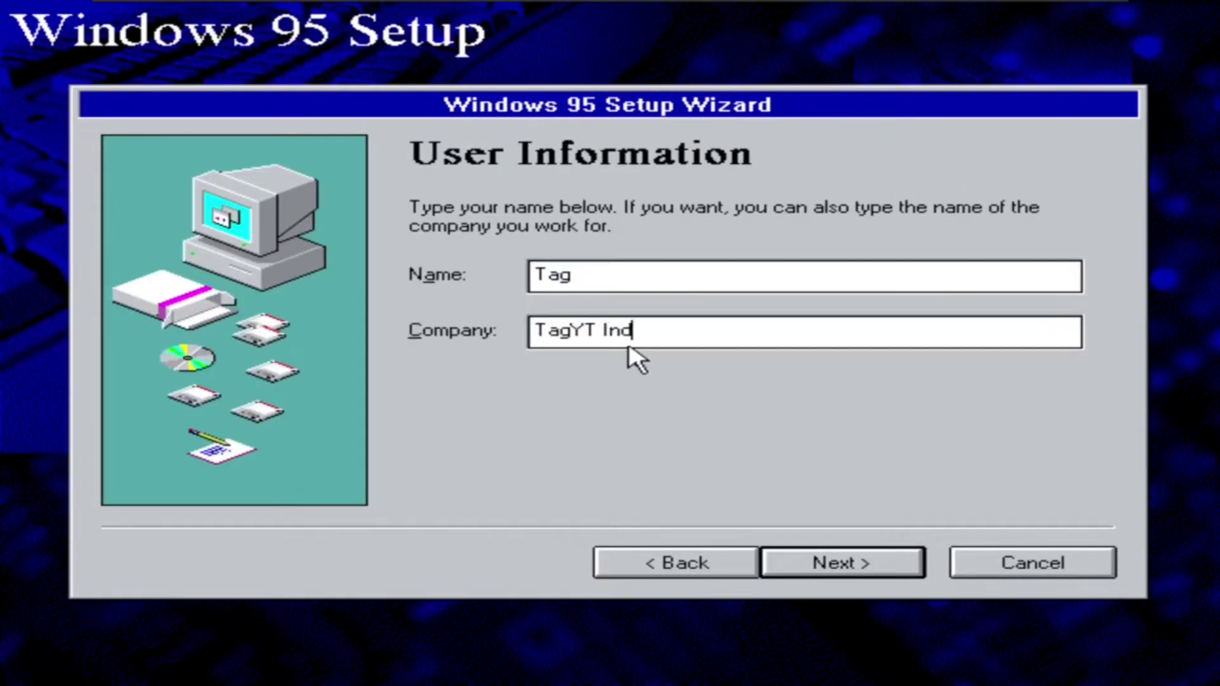
key(Return)
key(Return)
key(Return)
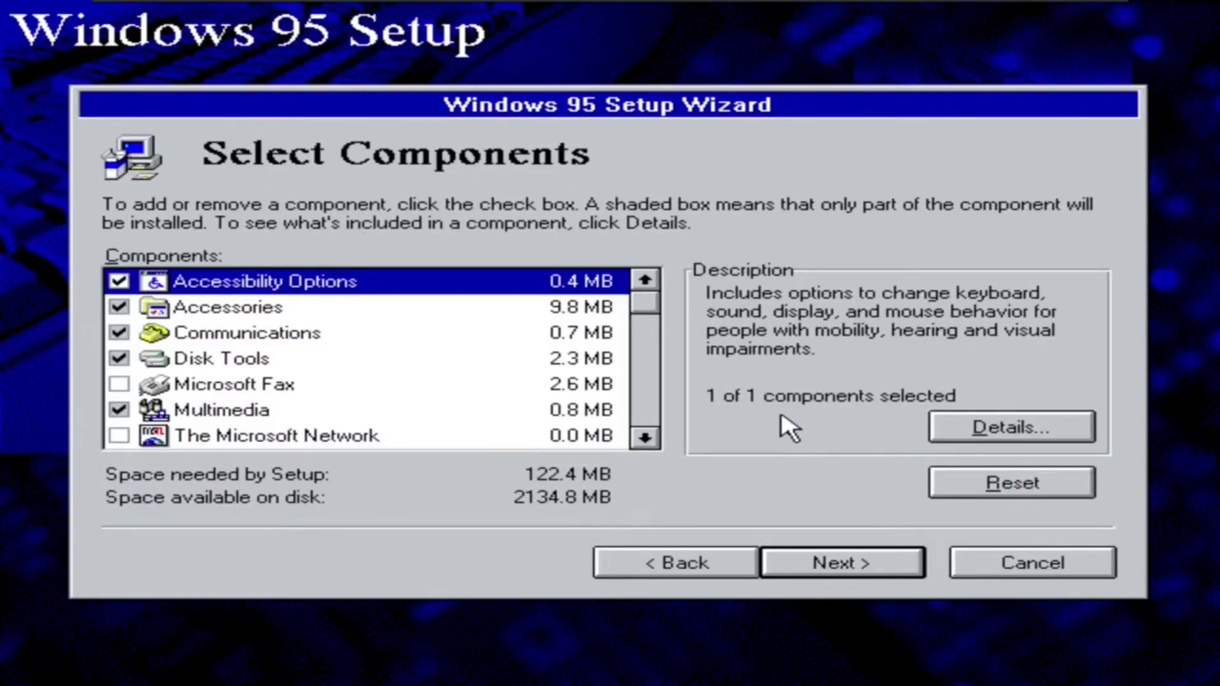
Include all Accessories components in the installation and decline creating a startup disk.
click(228, 307)
click(119, 306)
click(247, 332)
click(644, 437)
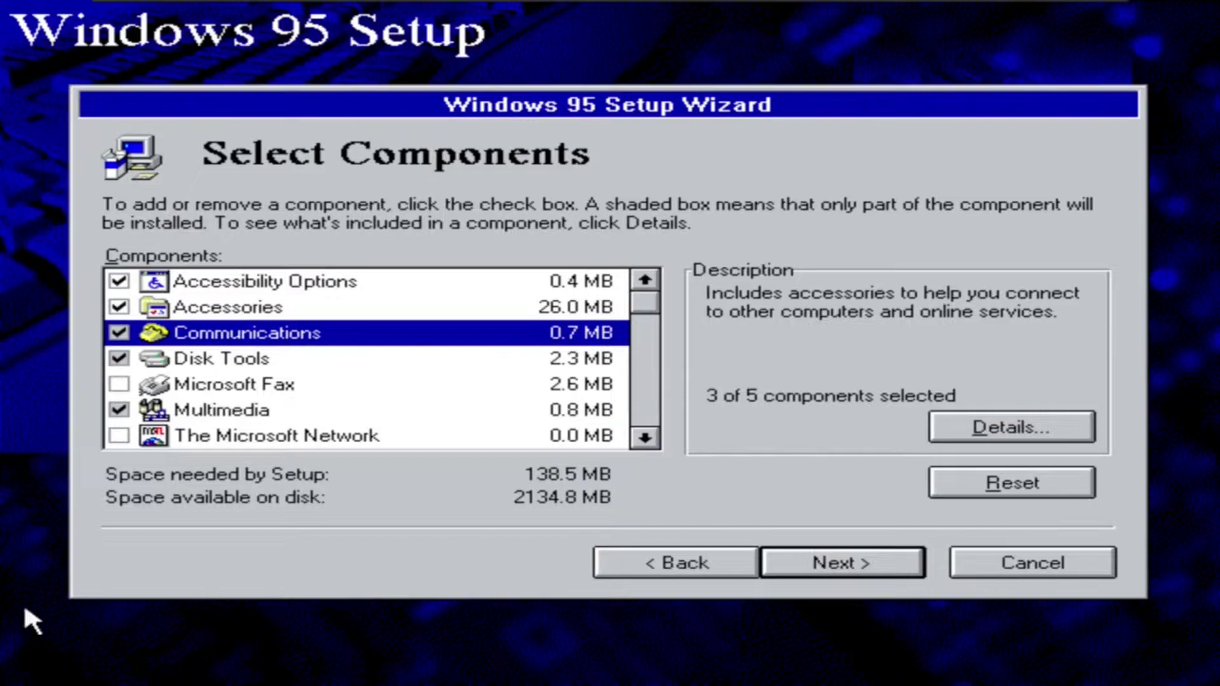
click(820, 563)
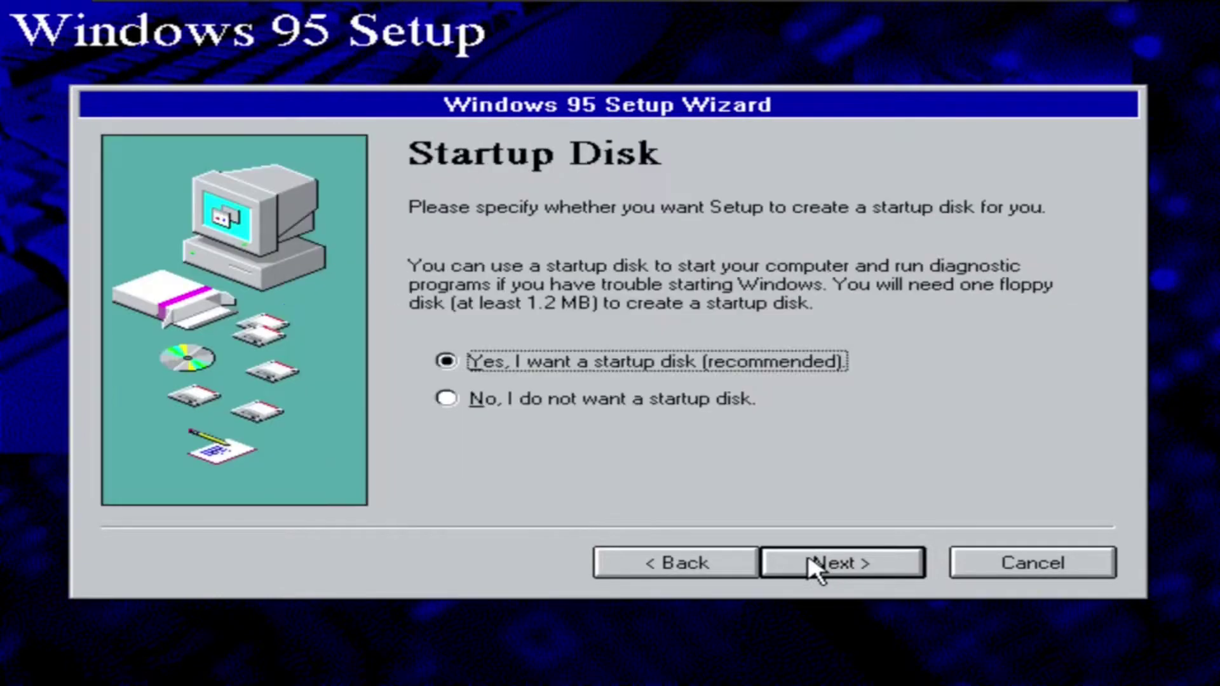
click(737, 398)
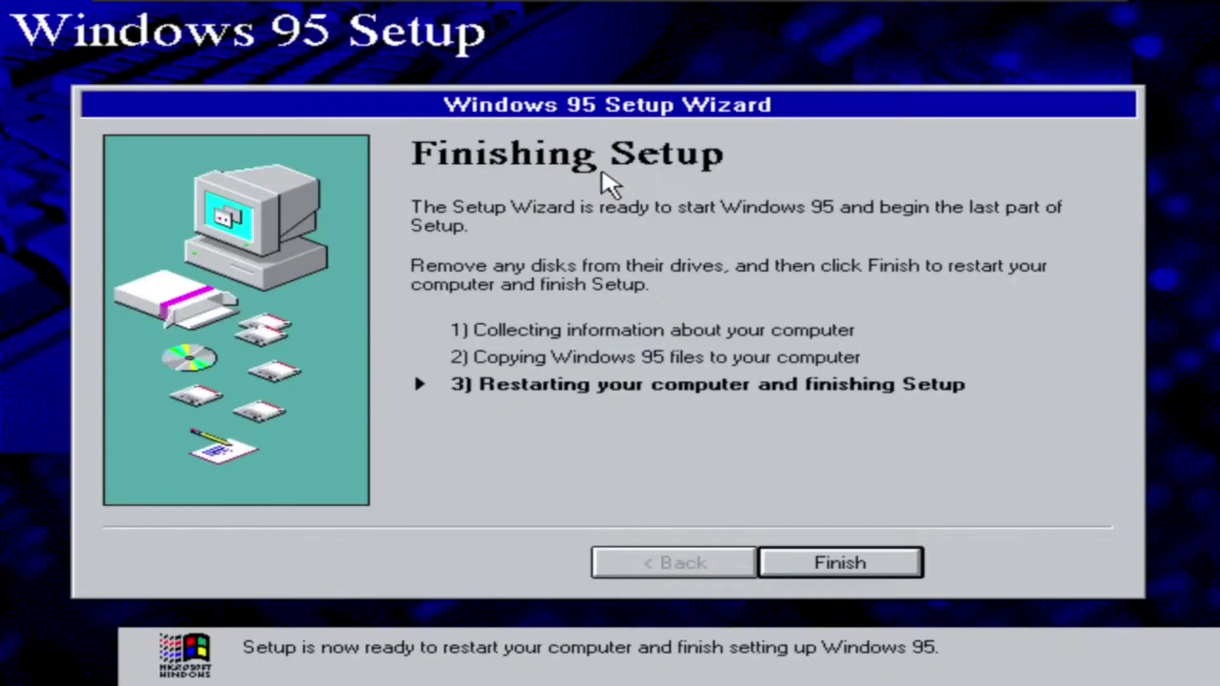
Finish the setup wizard, disconnect the virtual machine's floppy drive, and restart the computer.
click(803, 573)
click(209, 5)
mouse_move(273, 39)
mouse_move(419, 54)
click(515, 56)
click(210, 6)
mouse_move(273, 39)
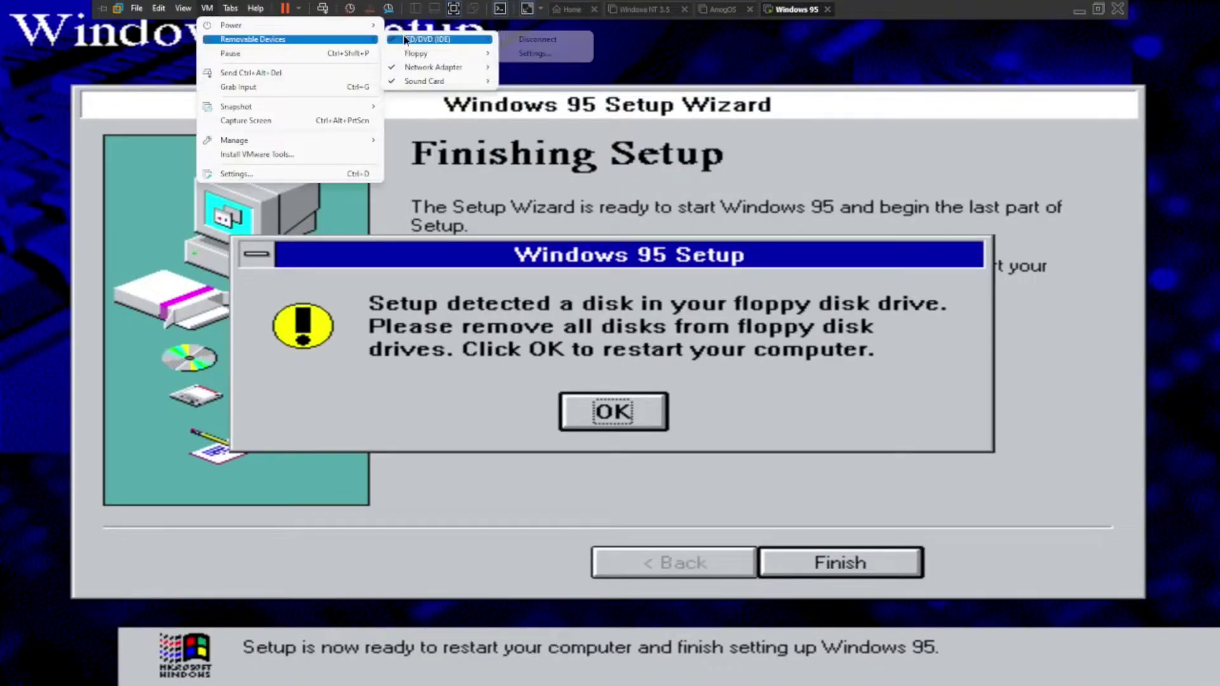
click(613, 412)
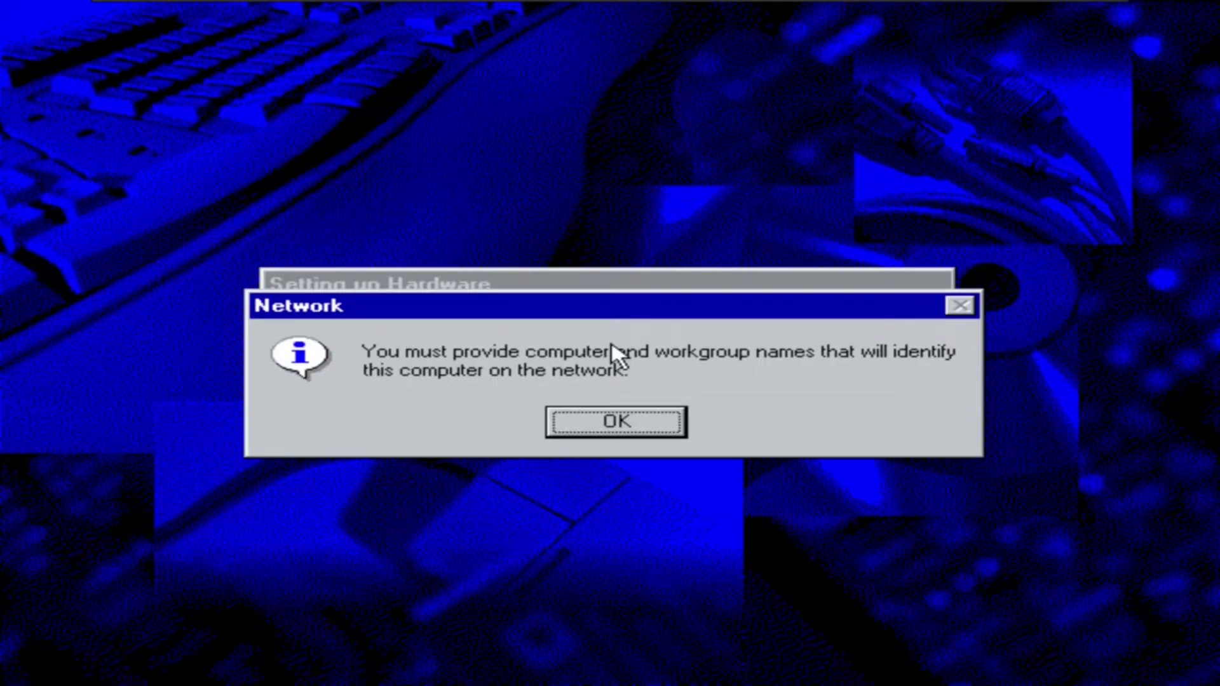
Identify the computer on the network with computer name TagPC and workgroup TagYTNet.
click(580, 422)
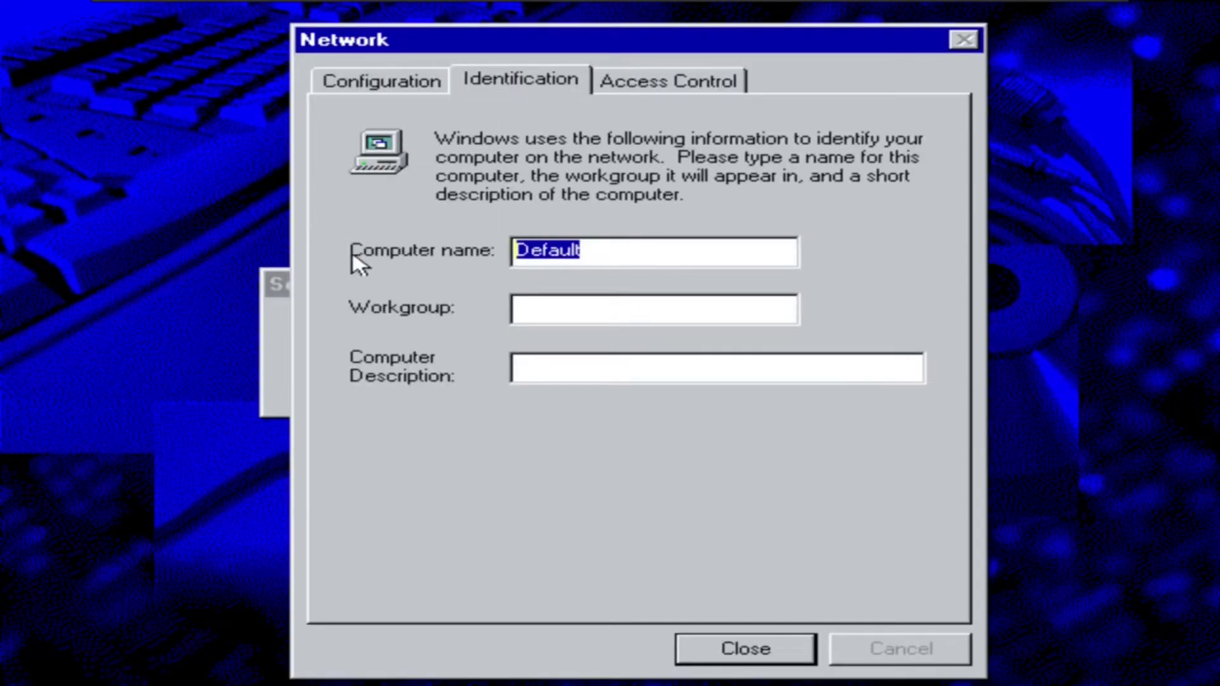
text(TagY)
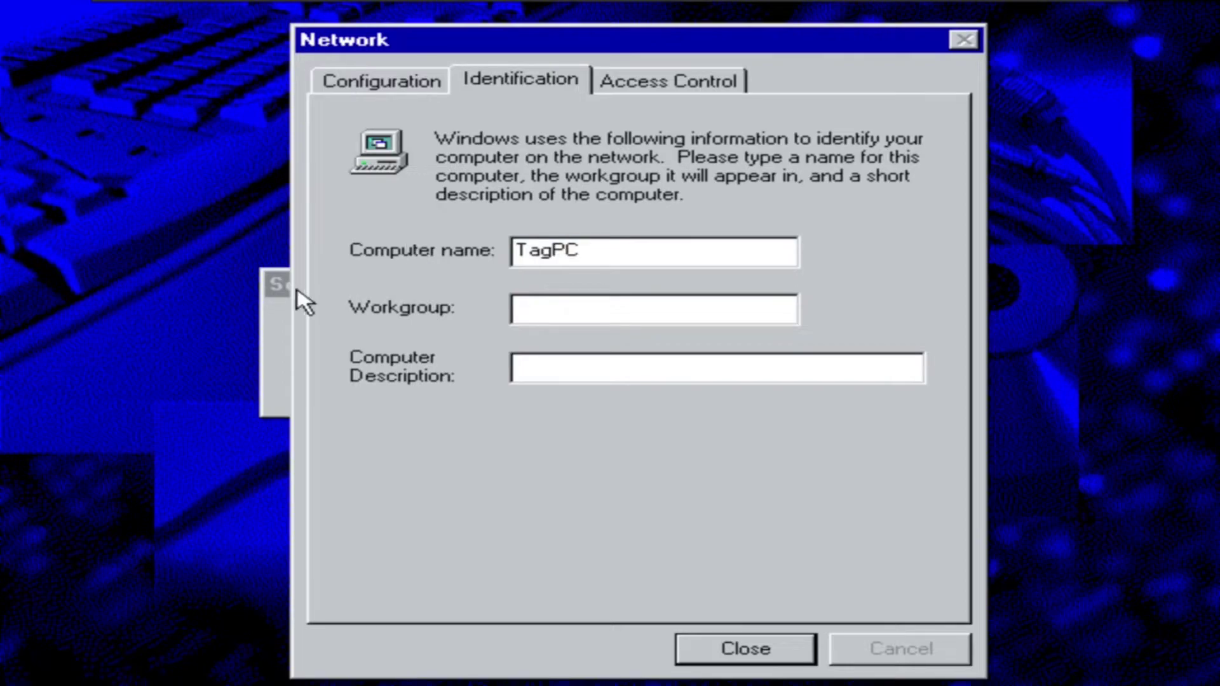
click(747, 648)
key(Return)
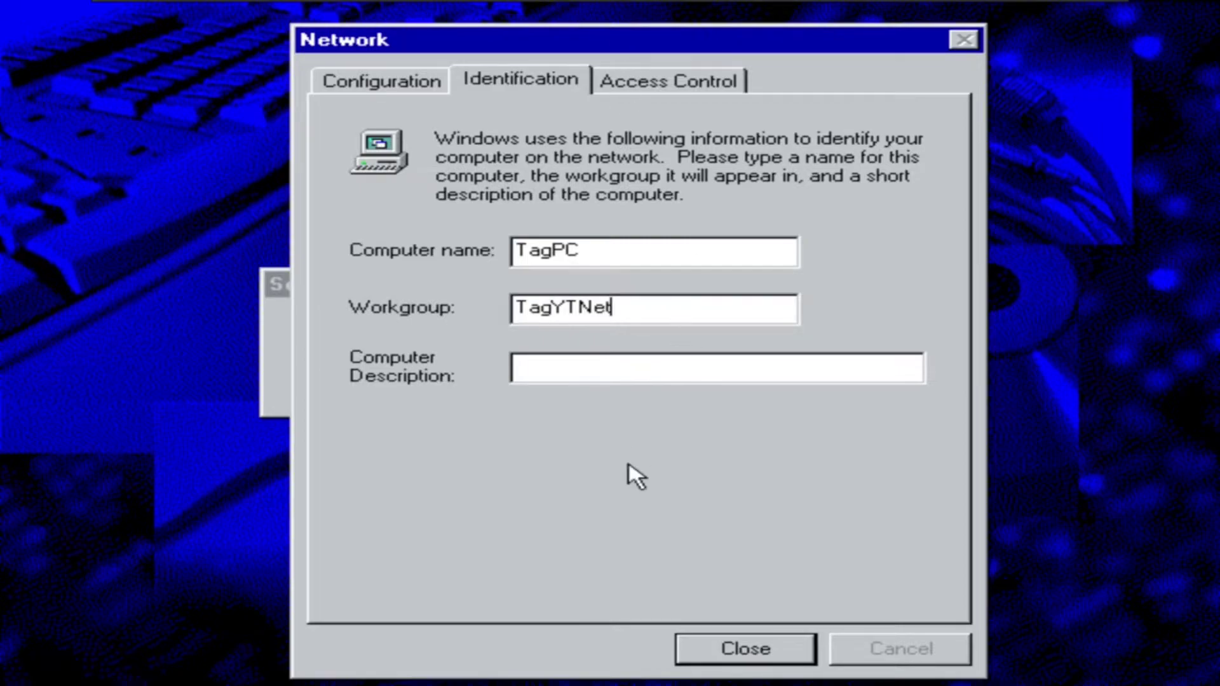
click(745, 649)
Skip the networking files that cannot be found on the Windows 95 CD-ROM, including netapi.dll.
click(570, 423)
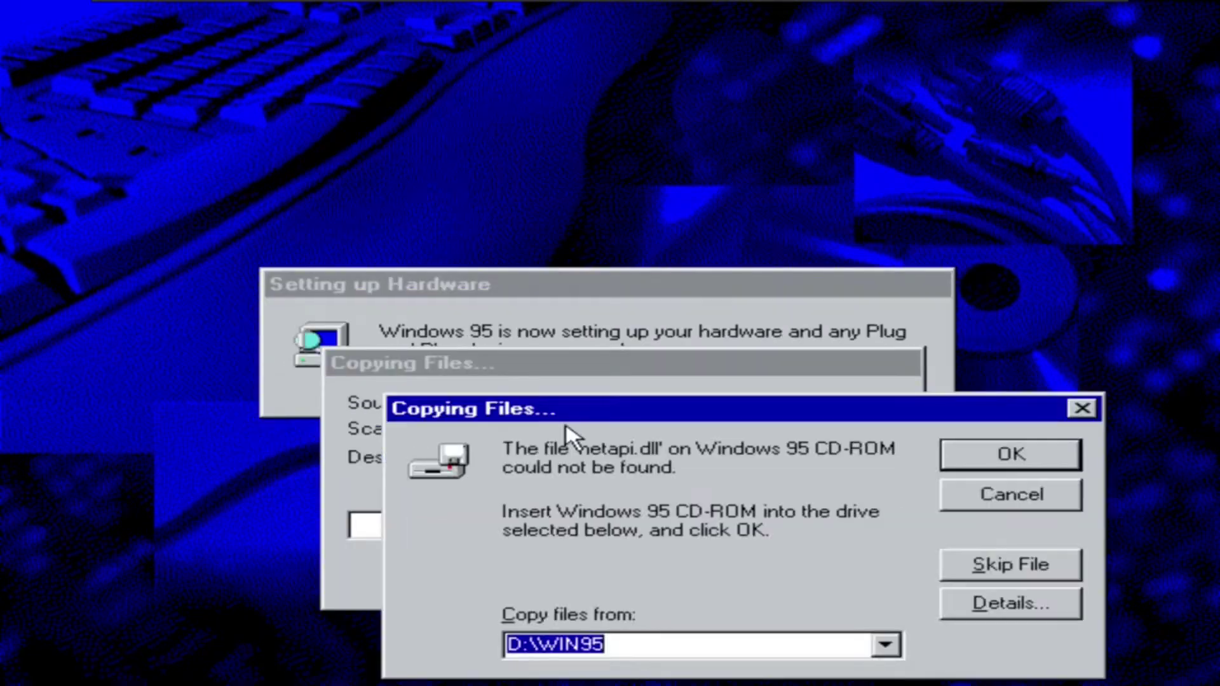
click(1007, 563)
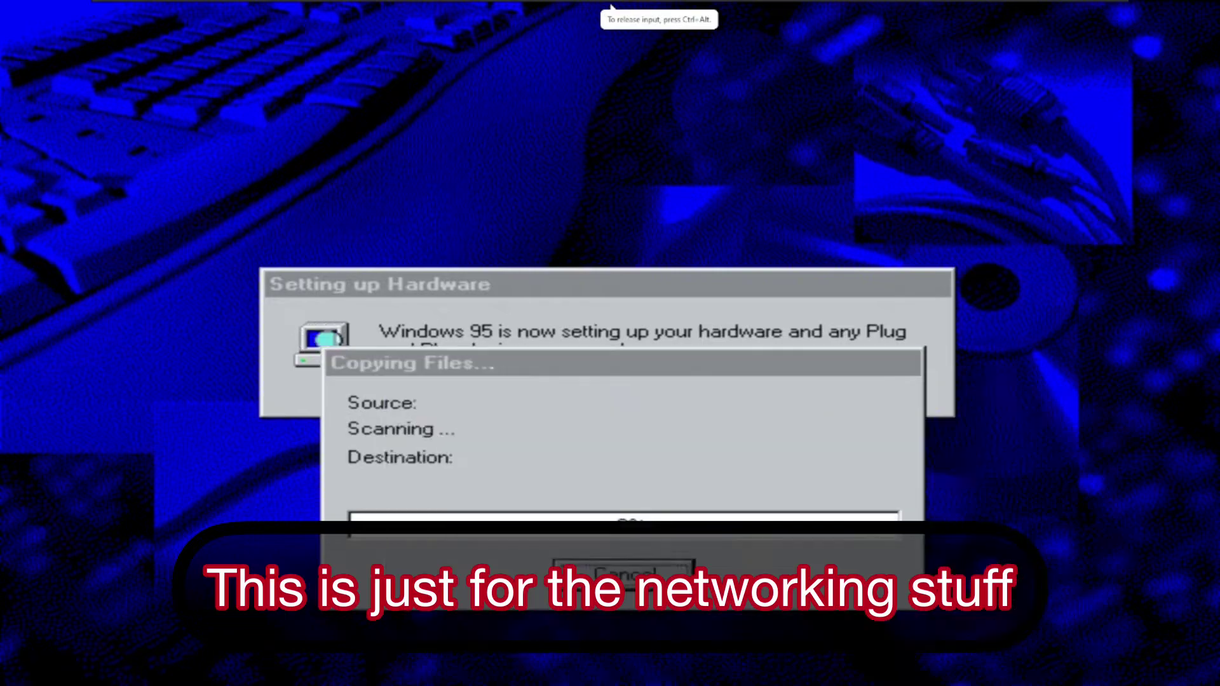
click(570, 422)
click(1008, 483)
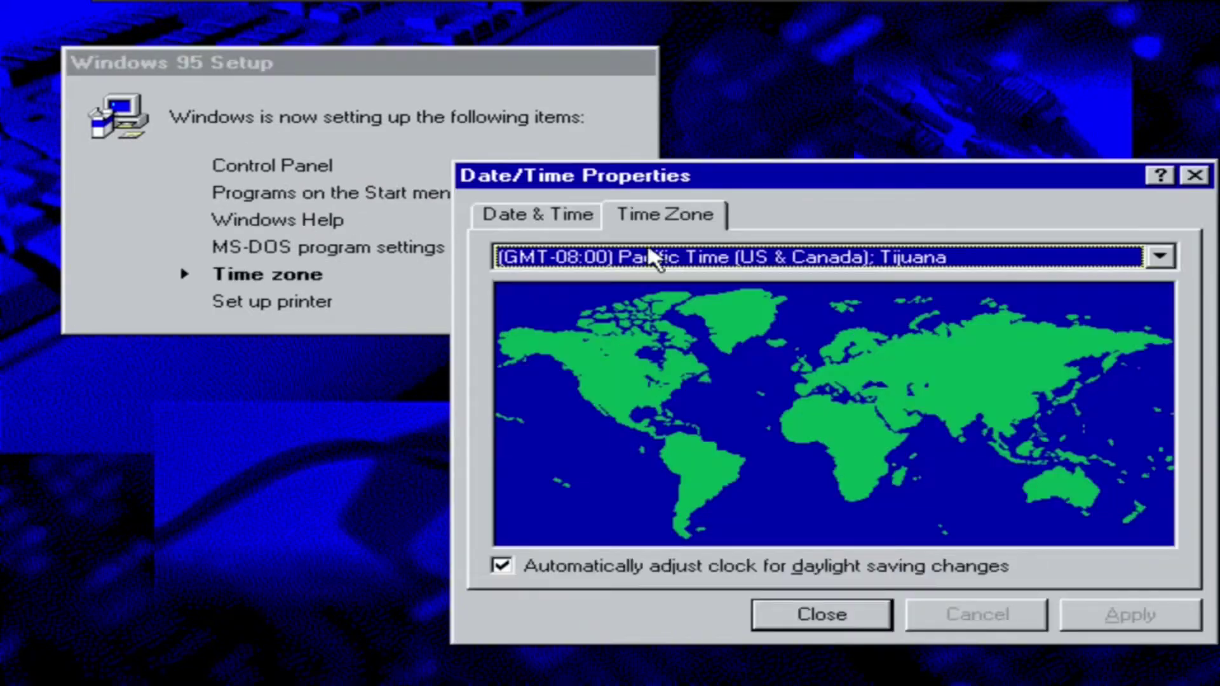
Choose and apply a time zone, then restart the computer to complete the Windows 95 configuration.
click(845, 257)
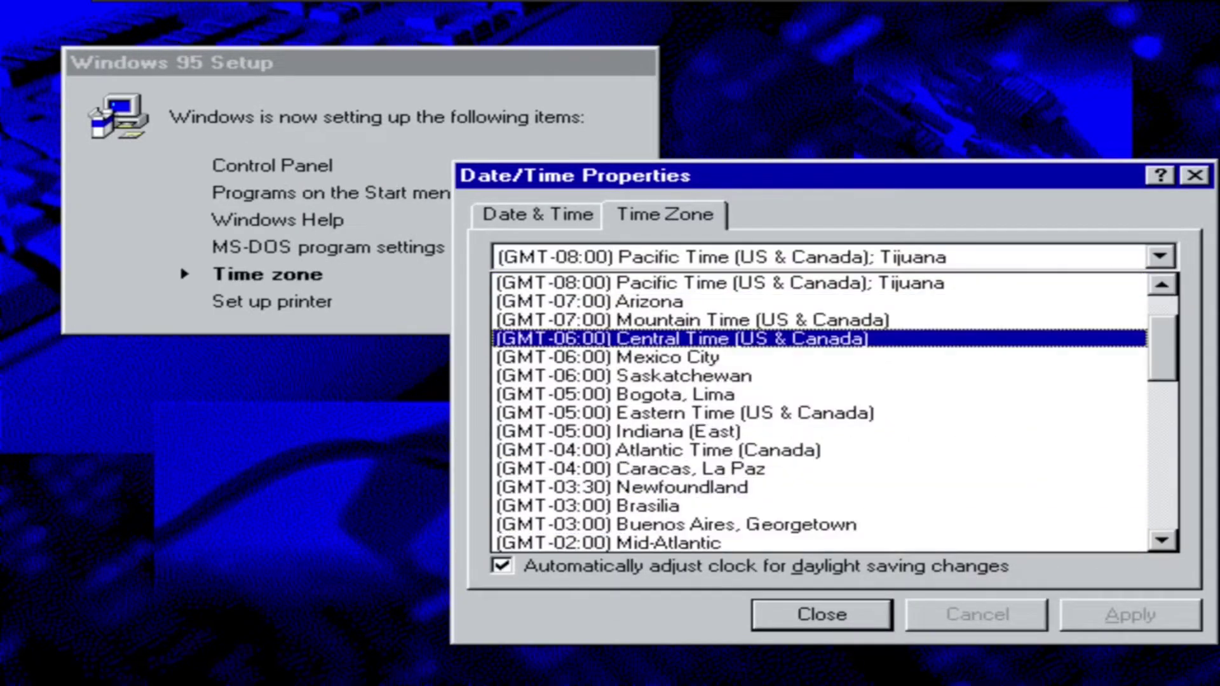
drag(1163, 372, 1163, 390)
click(787, 505)
click(1111, 617)
click(788, 608)
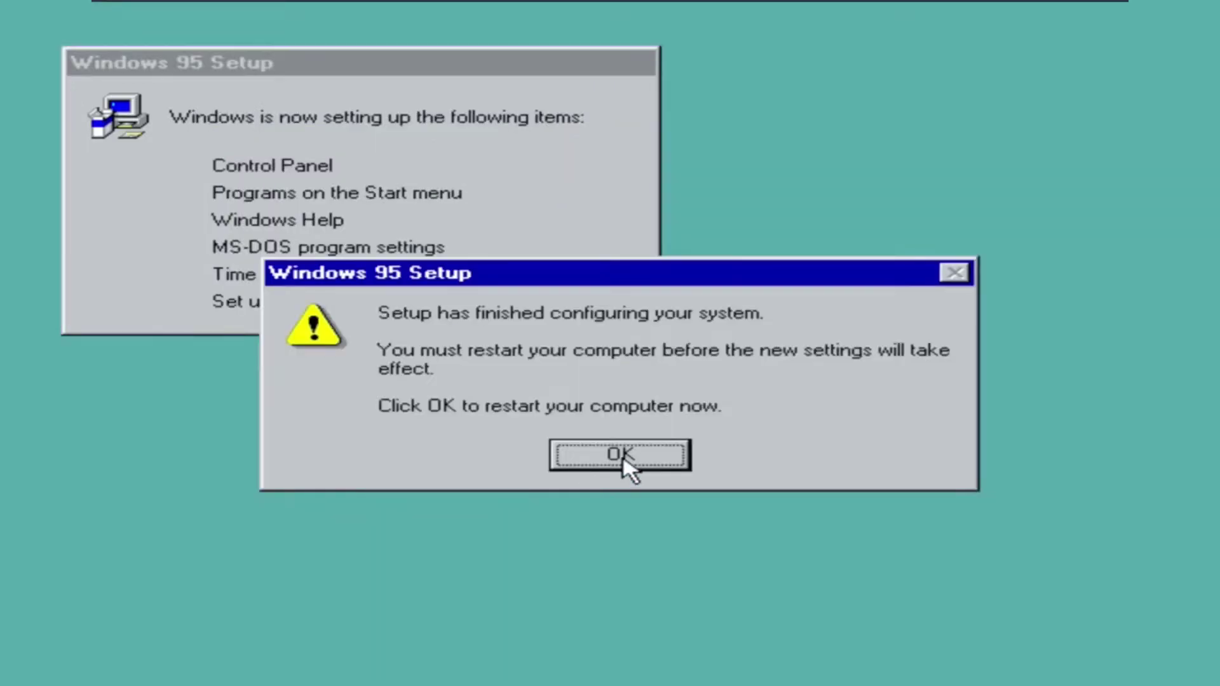
click(623, 461)
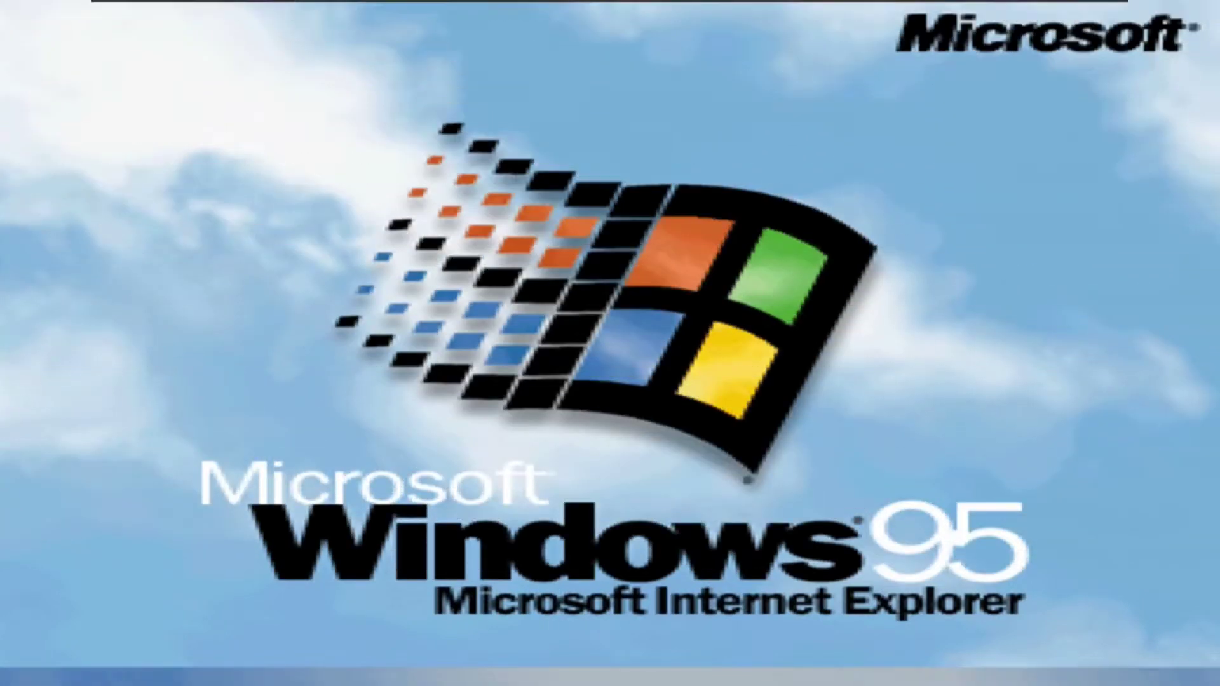
Dismiss the startup prompts and Windows Networking errors, and close the Welcome window.
key(Return)
key(Return)
key(Return)
key(Return)
key(Return)
key(Return)
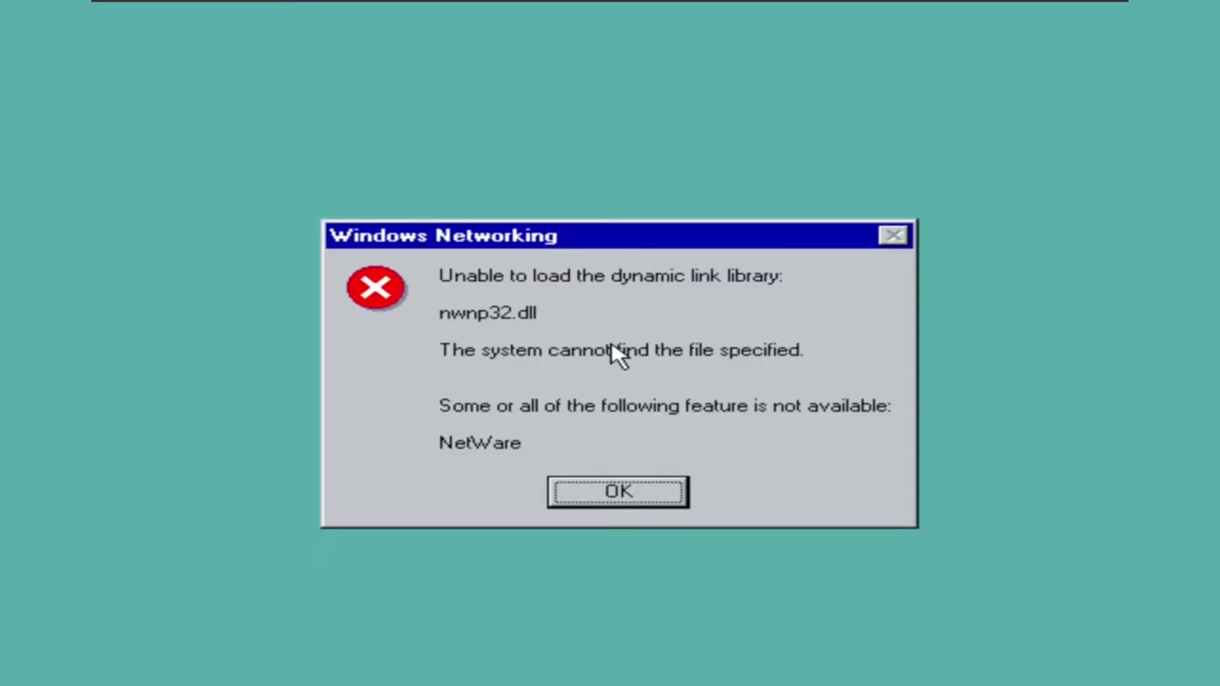
click(620, 488)
click(619, 488)
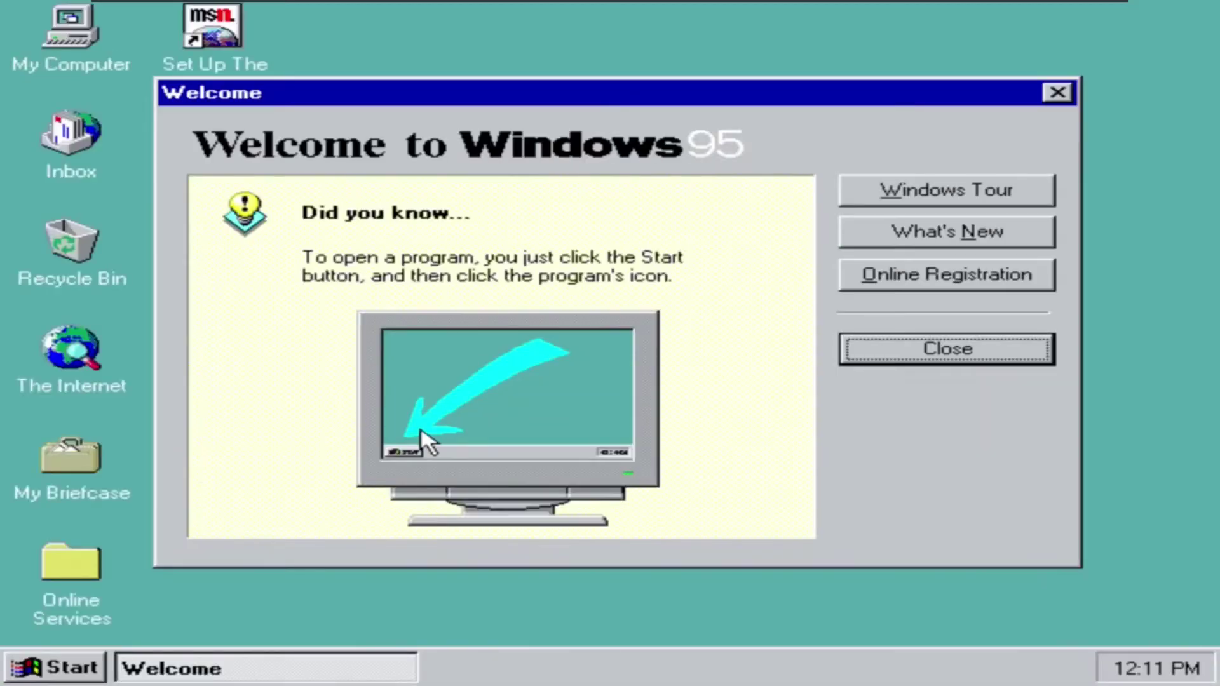
click(983, 343)
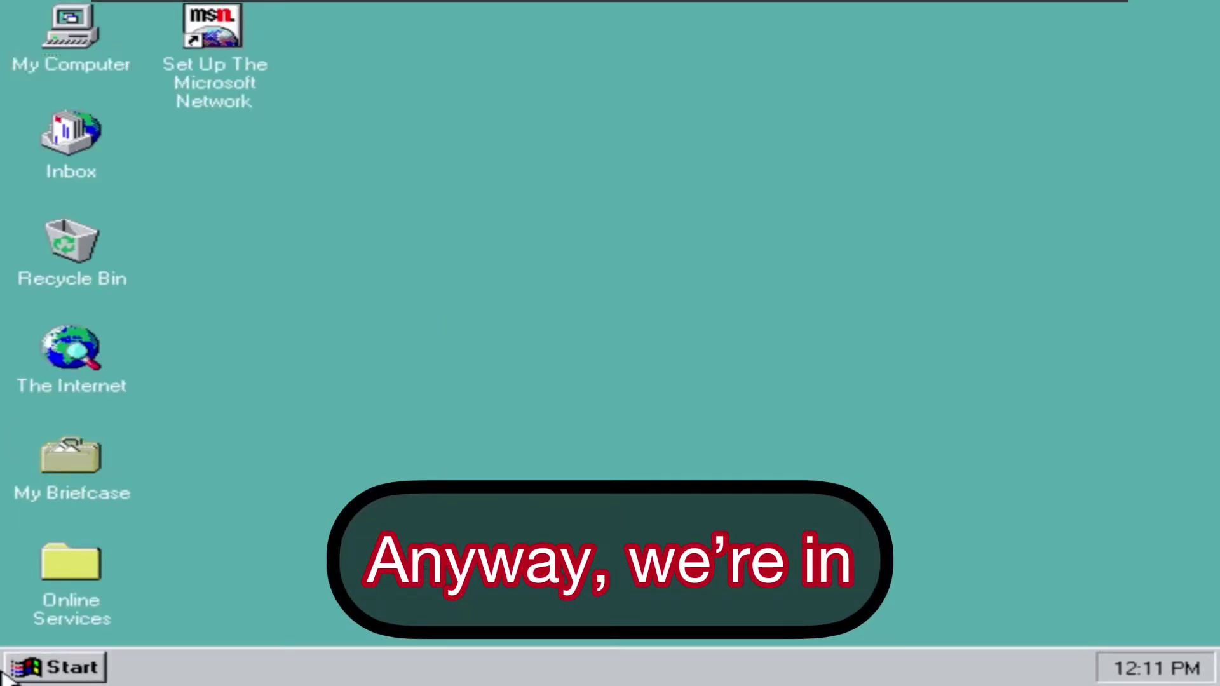
Delete the Set Up The Microsoft Network shortcut and The Internet icon from the desktop.
click(6, 673)
mouse_move(275, 380)
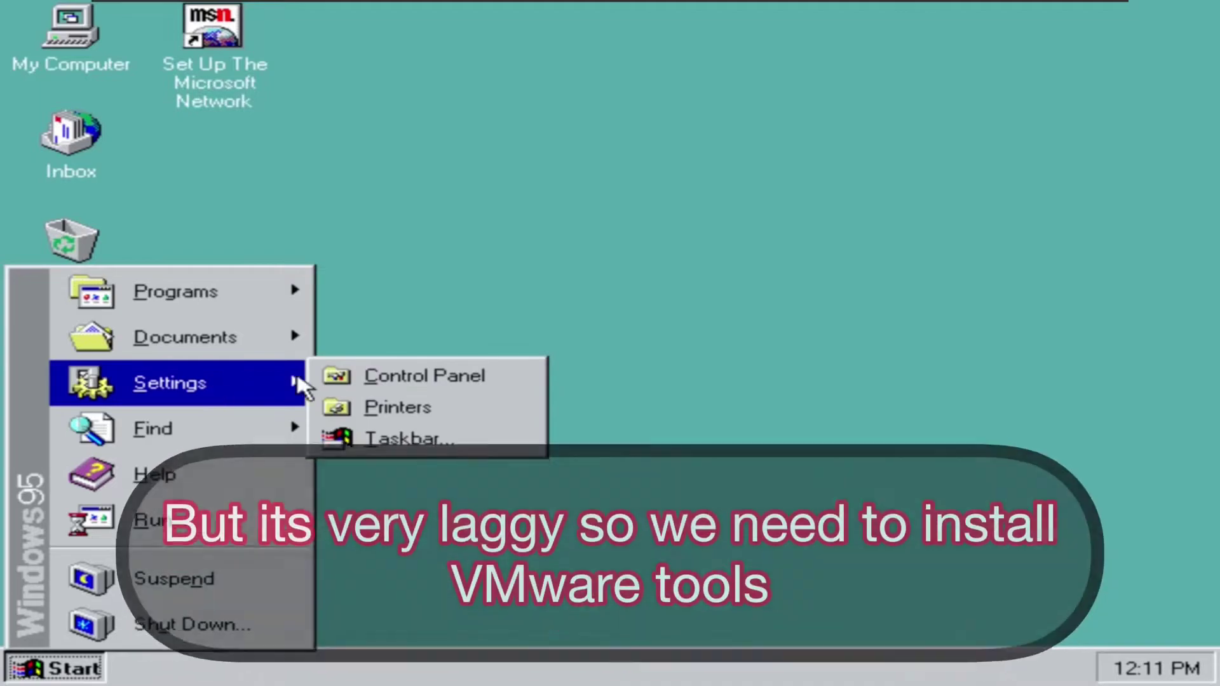
click(620, 163)
mouse_move(527, 227)
mouse_down()
mouse_move(191, 38)
mouse_move(89, 251)
mouse_move(73, 248)
mouse_up()
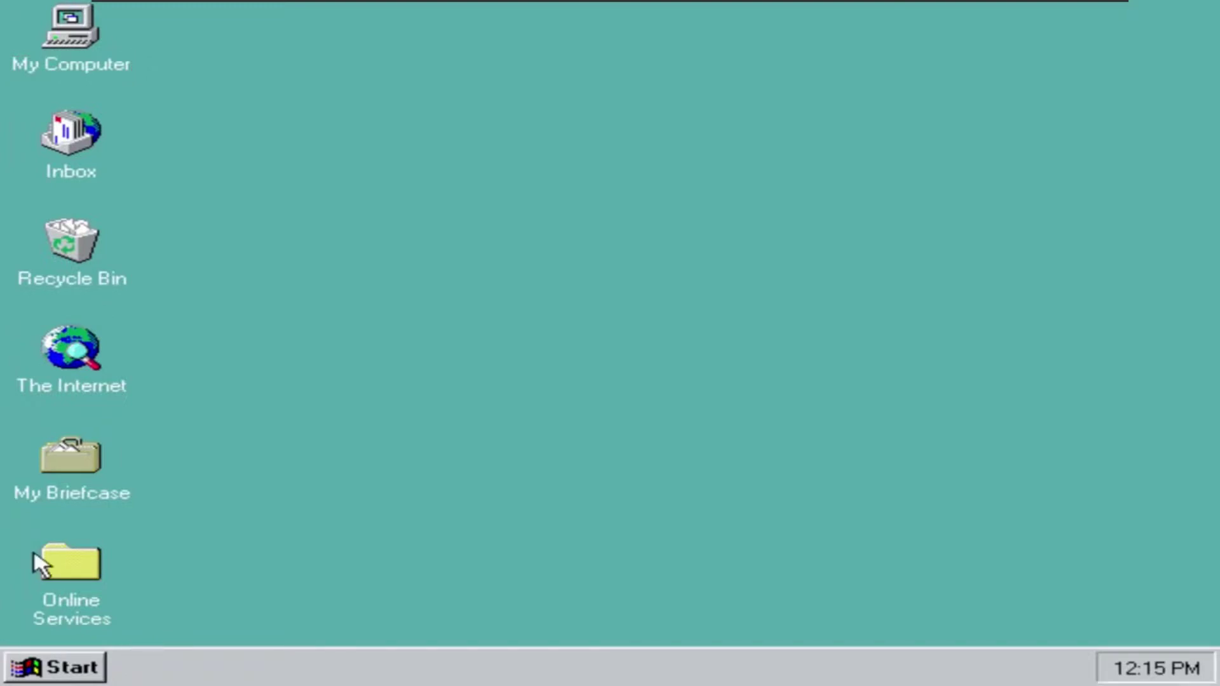
click(54, 667)
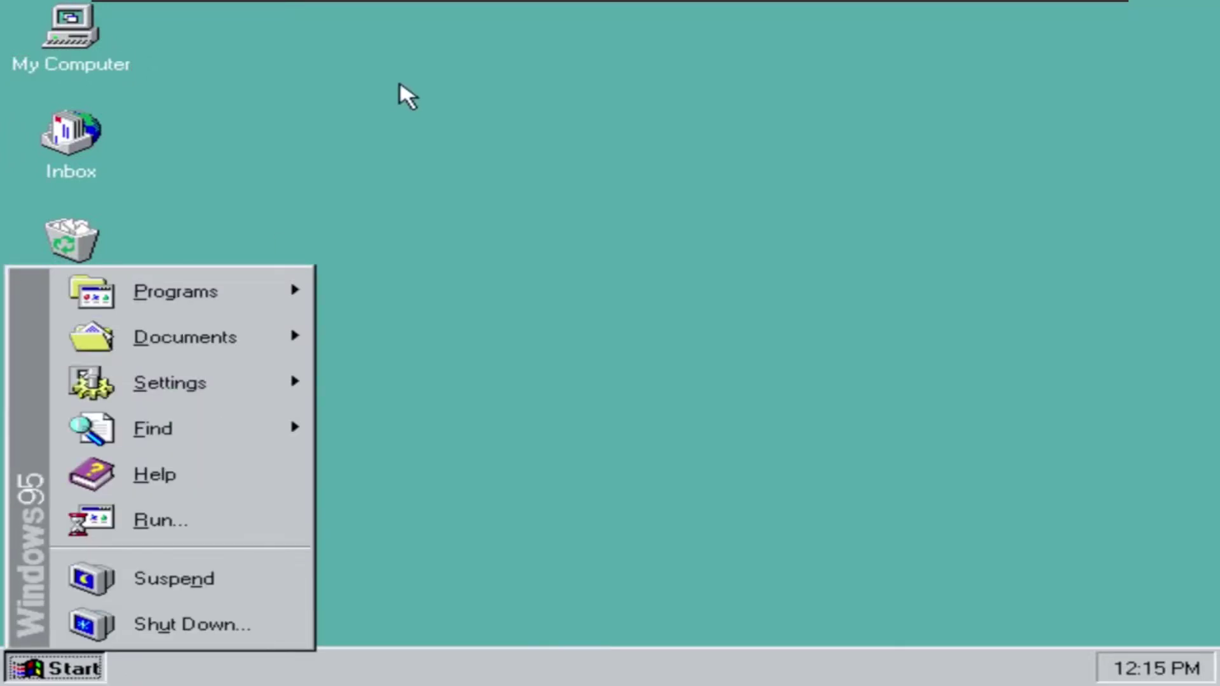
click(2, 190)
drag(71, 348, 71, 244)
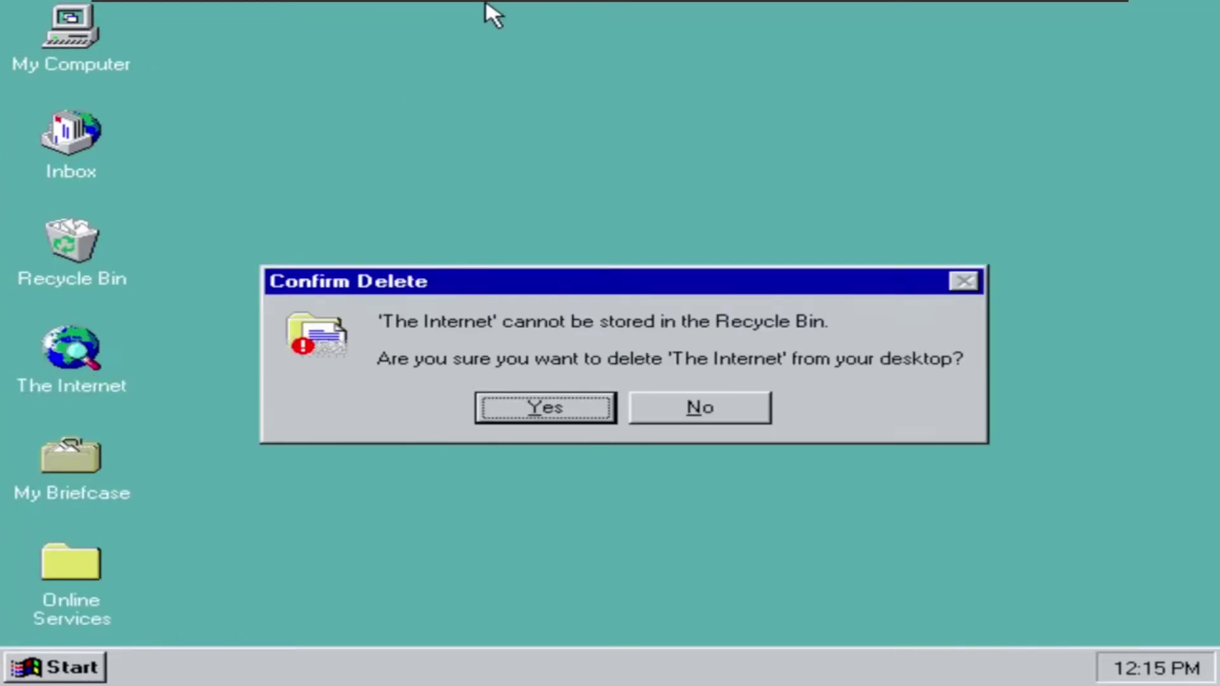
click(575, 407)
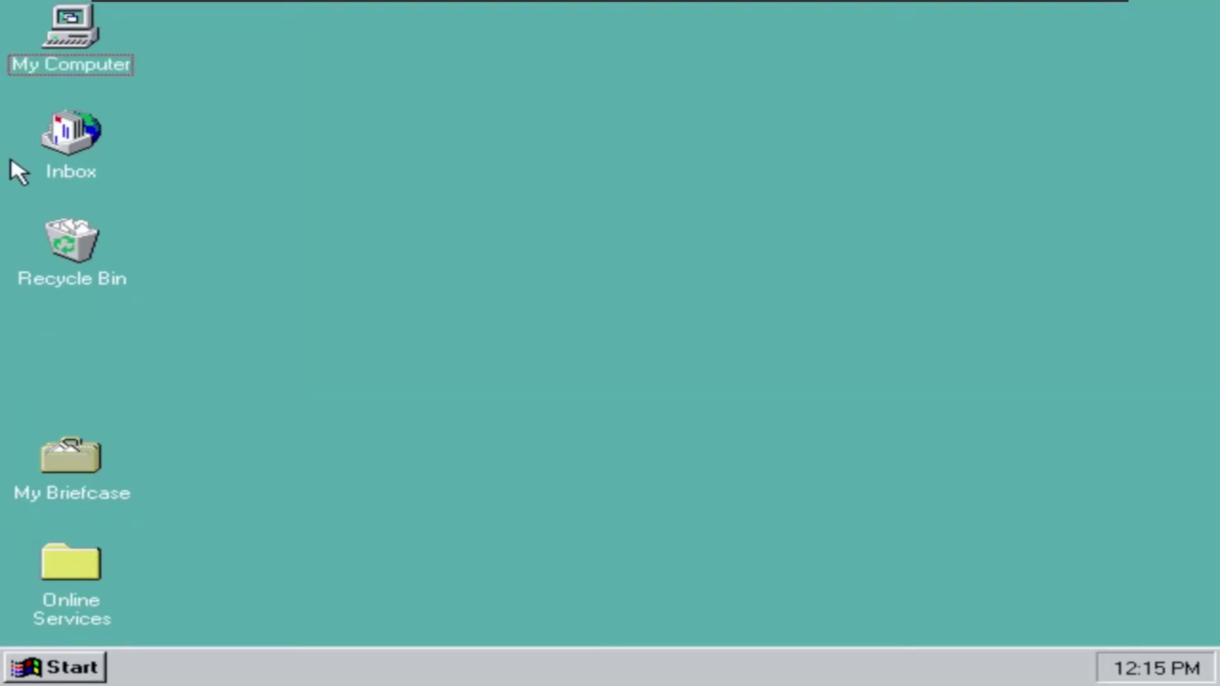
Release input from the virtual machine and launch the VMware Tools installation for Windows 95.
key(ctrl+alt)
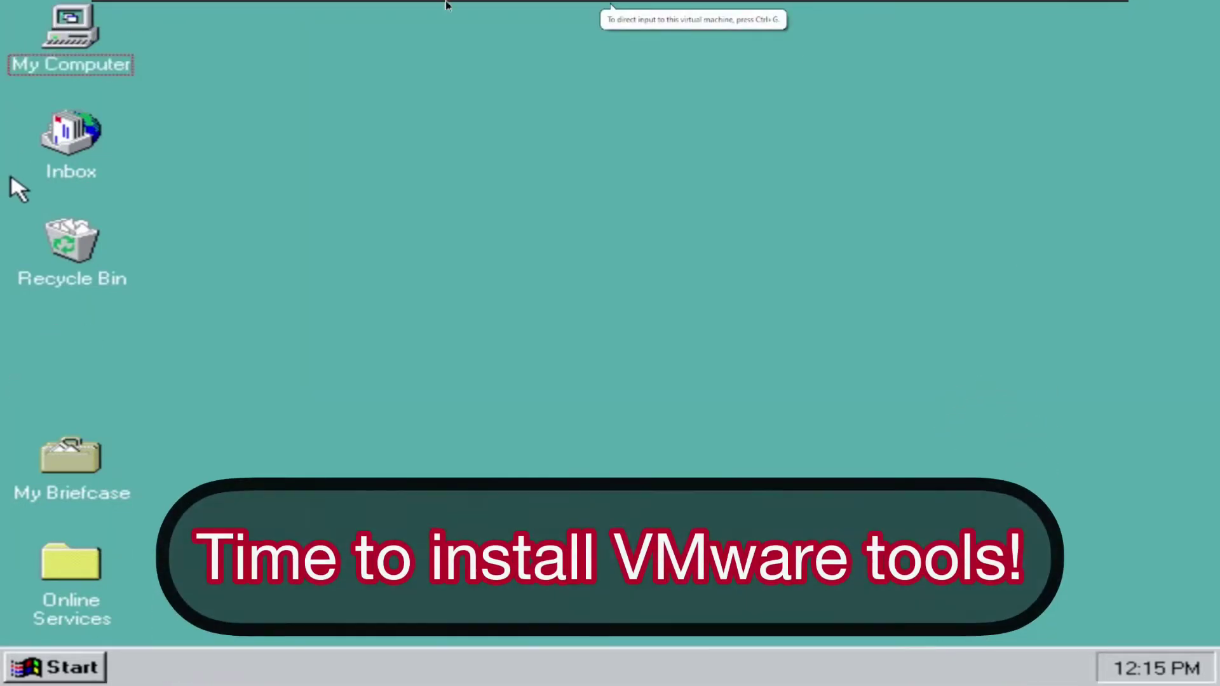
click(201, 11)
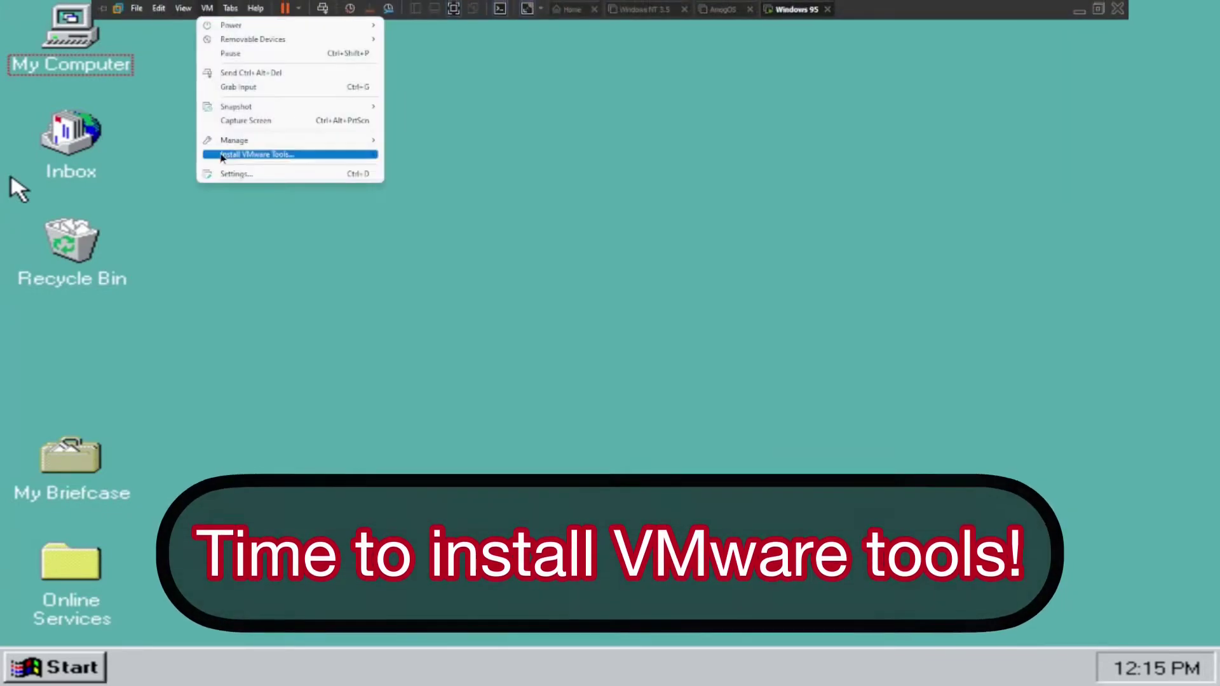
click(279, 155)
click(375, 308)
click(34, 667)
click(811, 416)
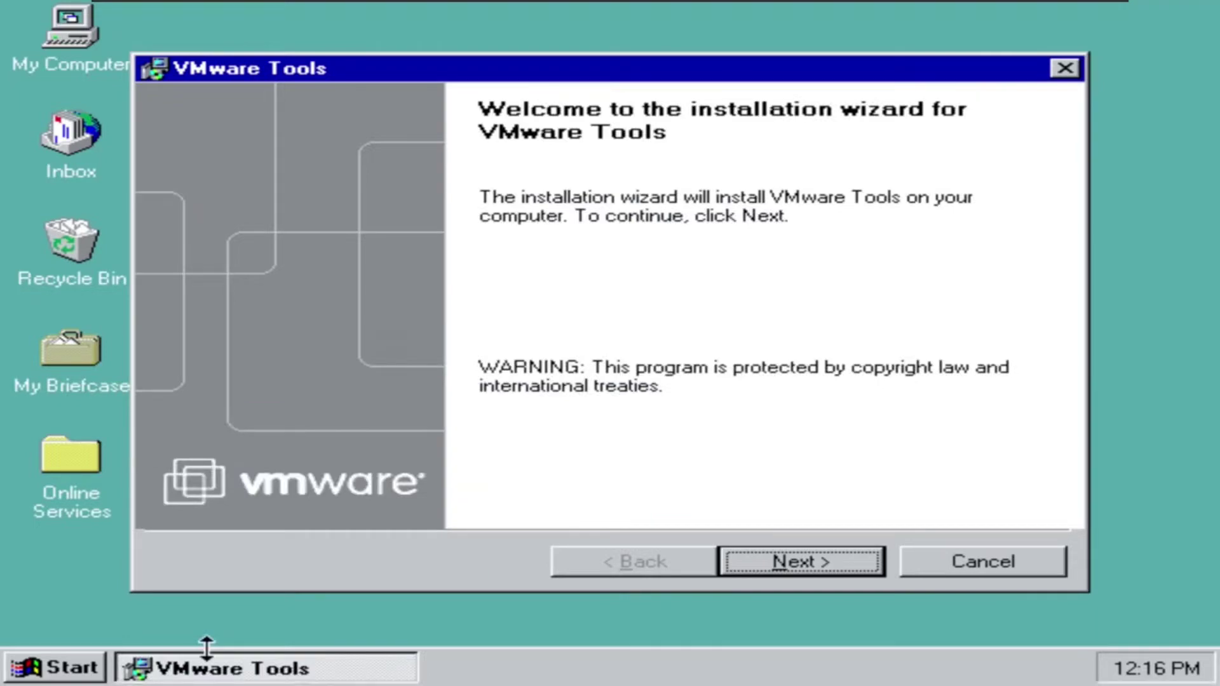
Install VMware Tools with the Typical setup type, declining the HTML Help engine and acknowledging the SVGA driver warning.
click(798, 572)
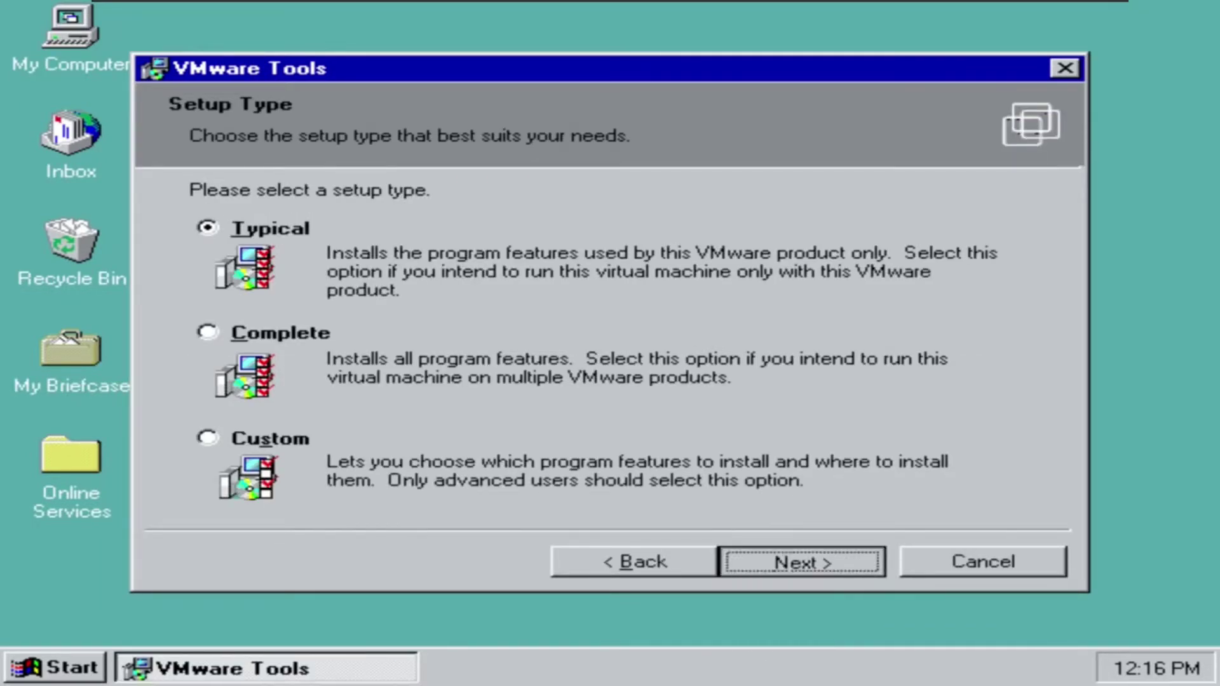
click(789, 554)
click(795, 562)
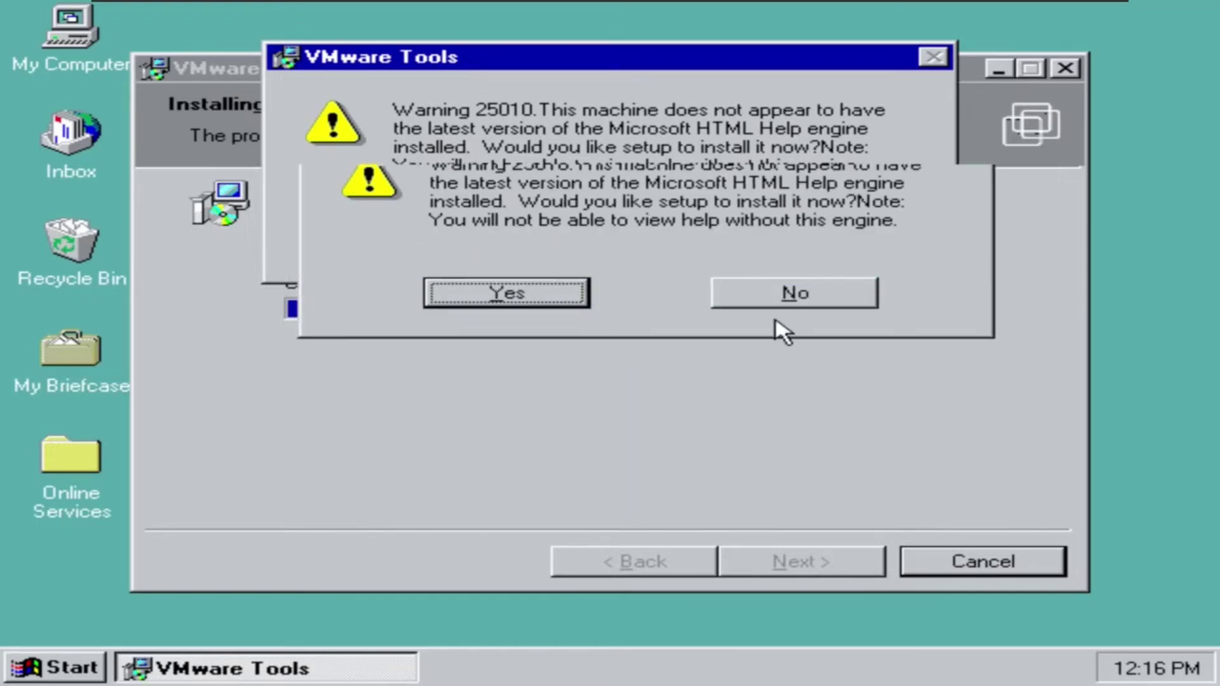
click(794, 292)
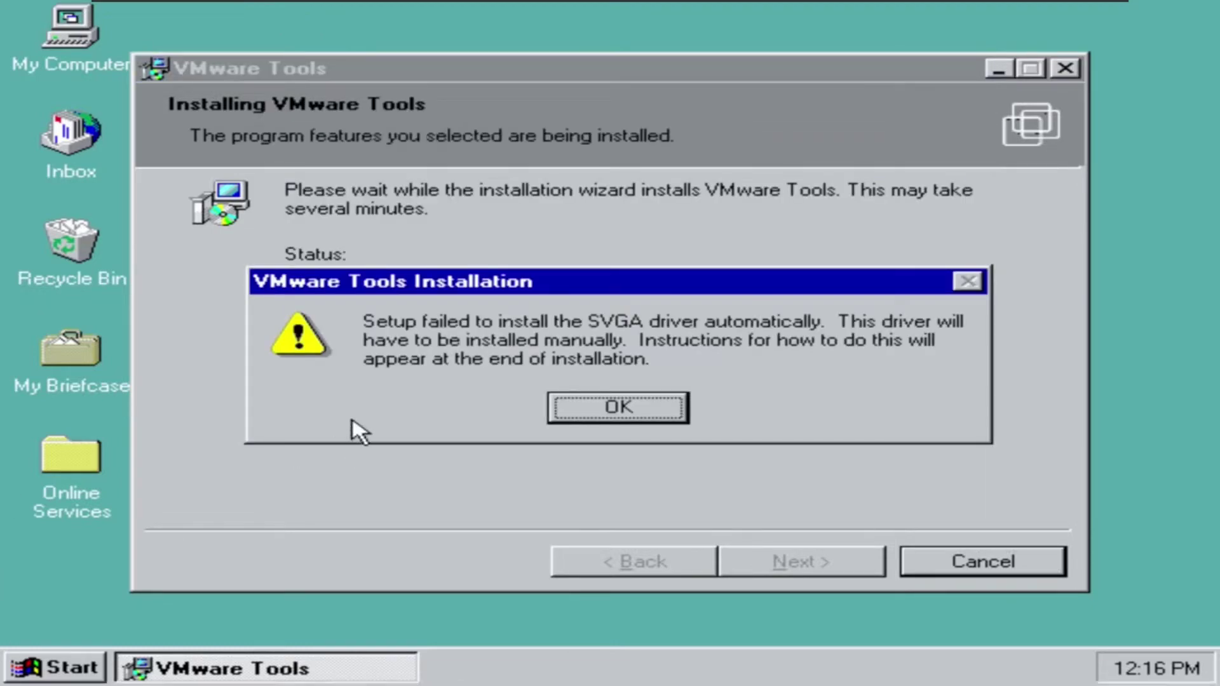
click(619, 407)
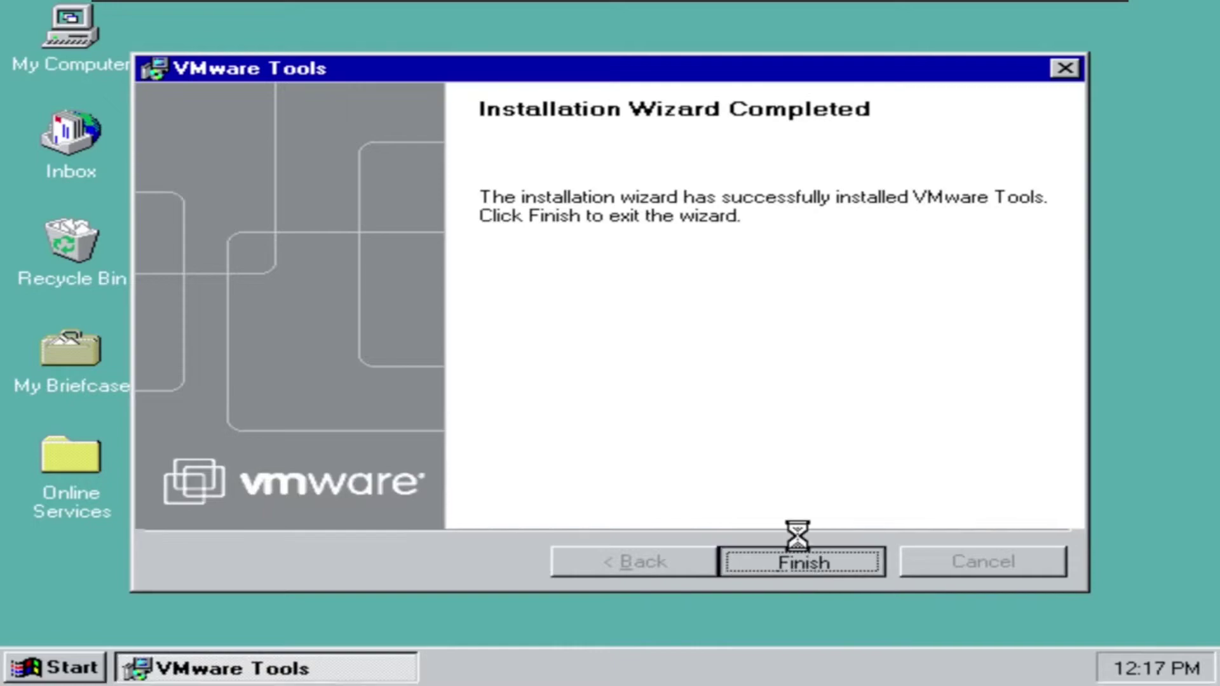
Finish the VMware Tools wizard, close the Windows 95 CD-ROM window, and restart the guest system.
click(796, 554)
drag(380, 58, 719, 122)
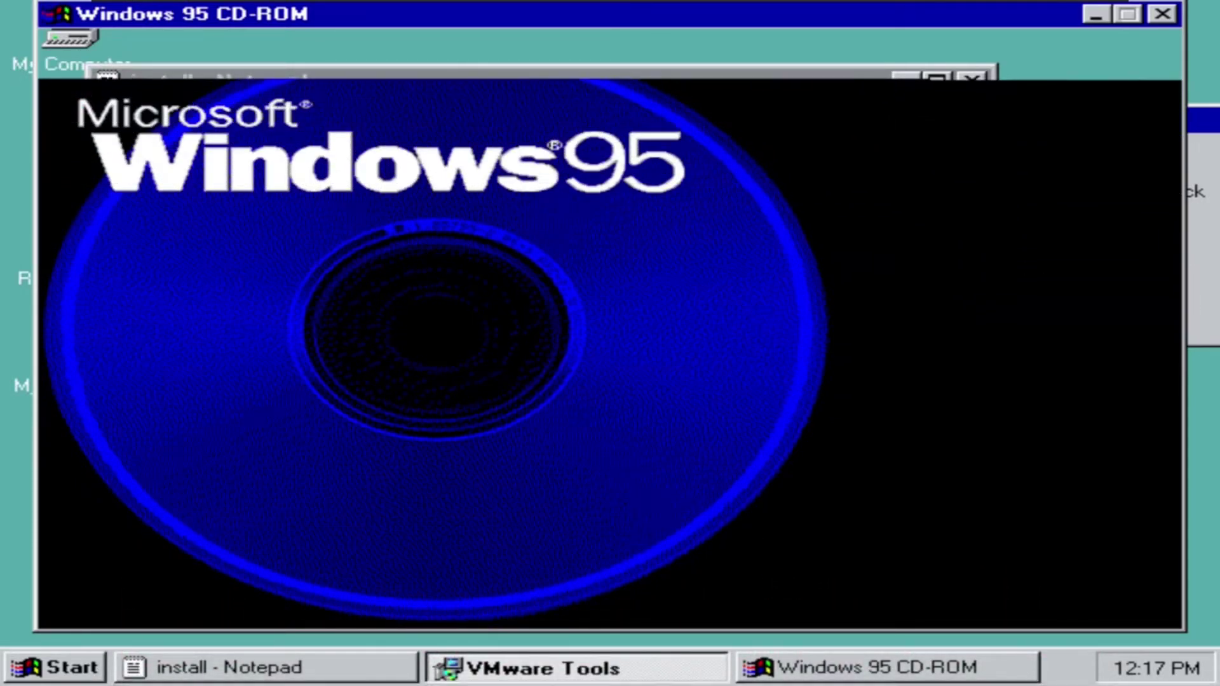
click(1169, 11)
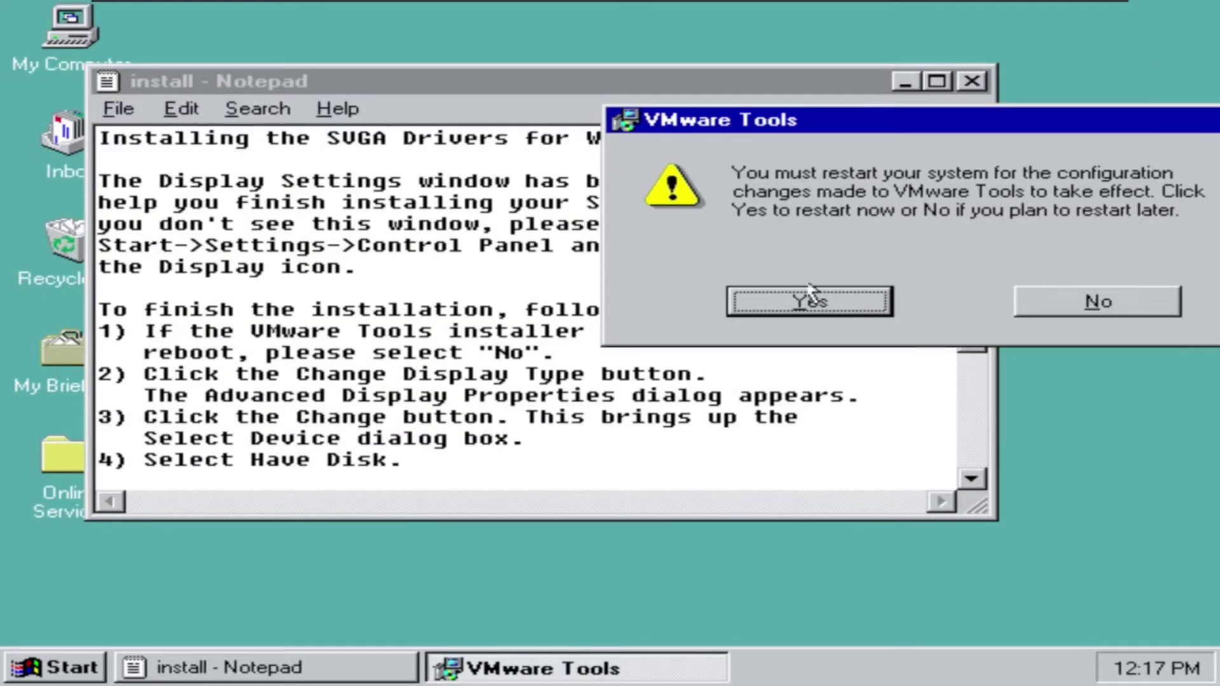
click(356, 295)
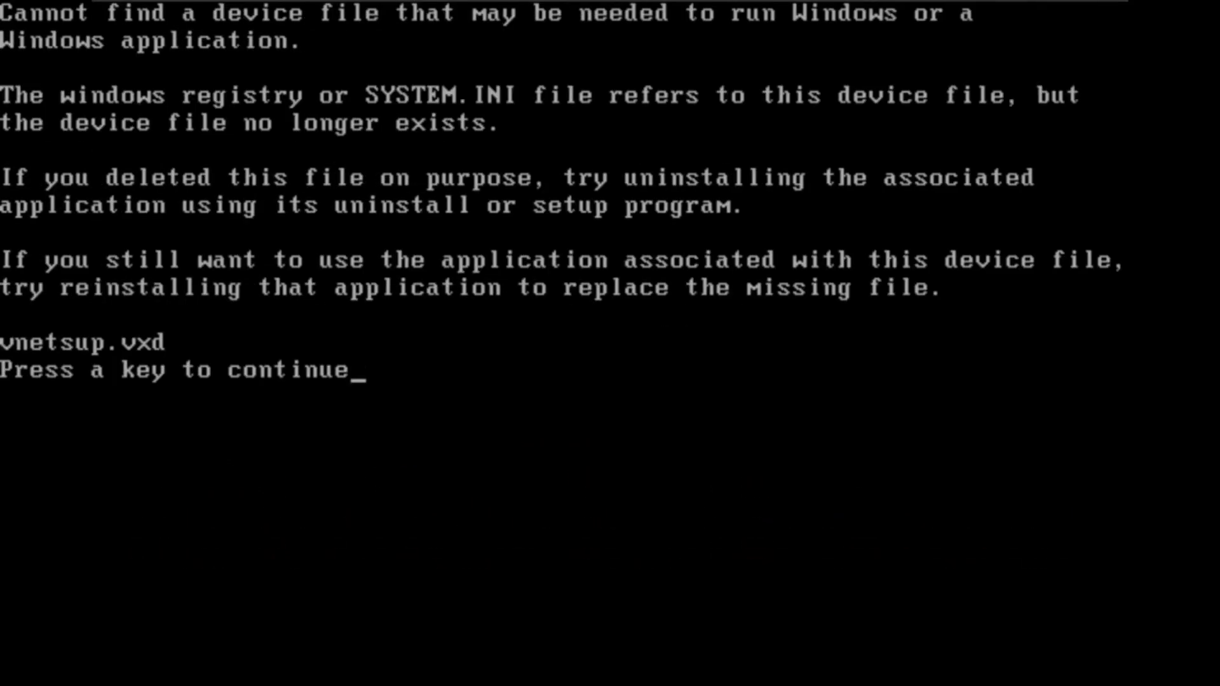
Continue past the missing device file prompts during startup and dismiss the Windows Networking error about nwnp32.dll.
key(Return)
key(Return)
key(Return)
key(Return)
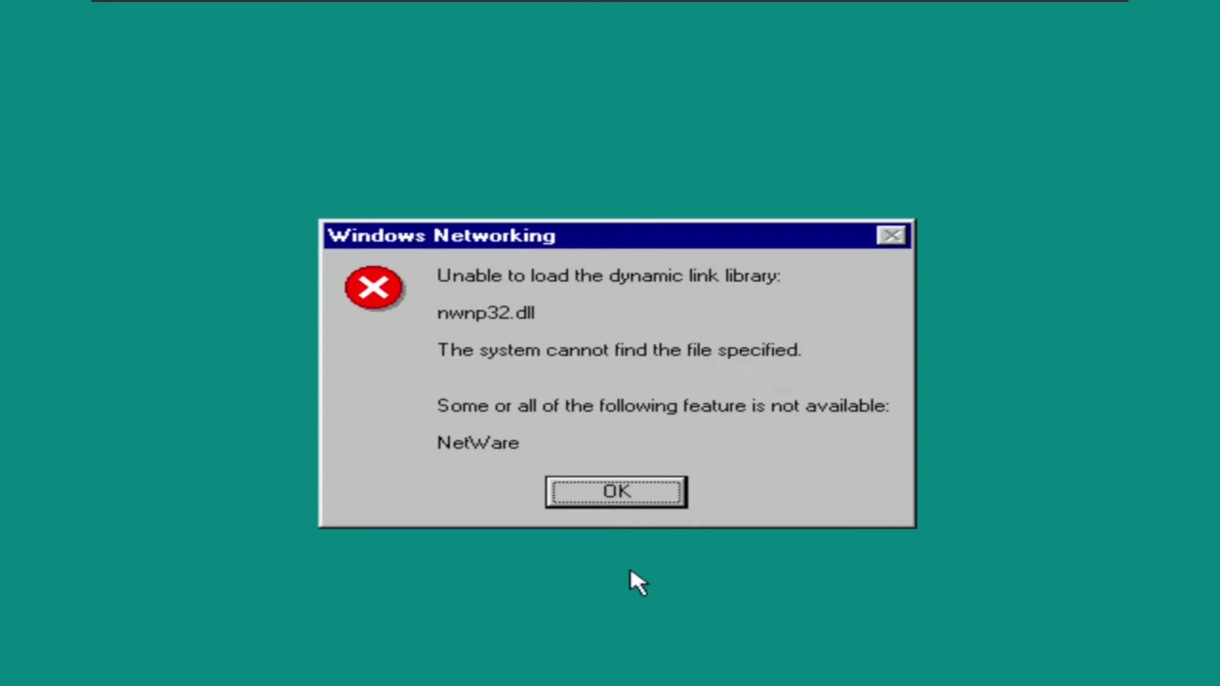
click(608, 498)
mouse_move(117, 35)
mouse_down()
mouse_move(216, 45)
mouse_move(110, 26)
mouse_up()
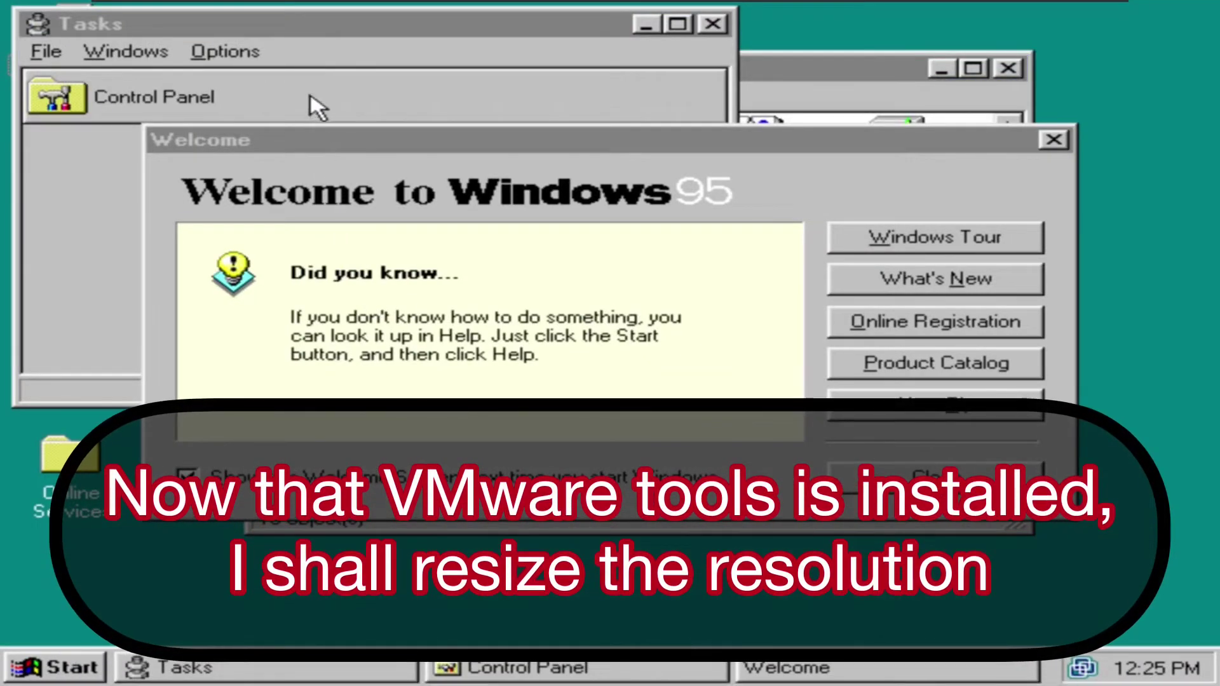
Close the Welcome screen and the Tasks window, leaving the Control Panel open.
mouse_move(287, 5)
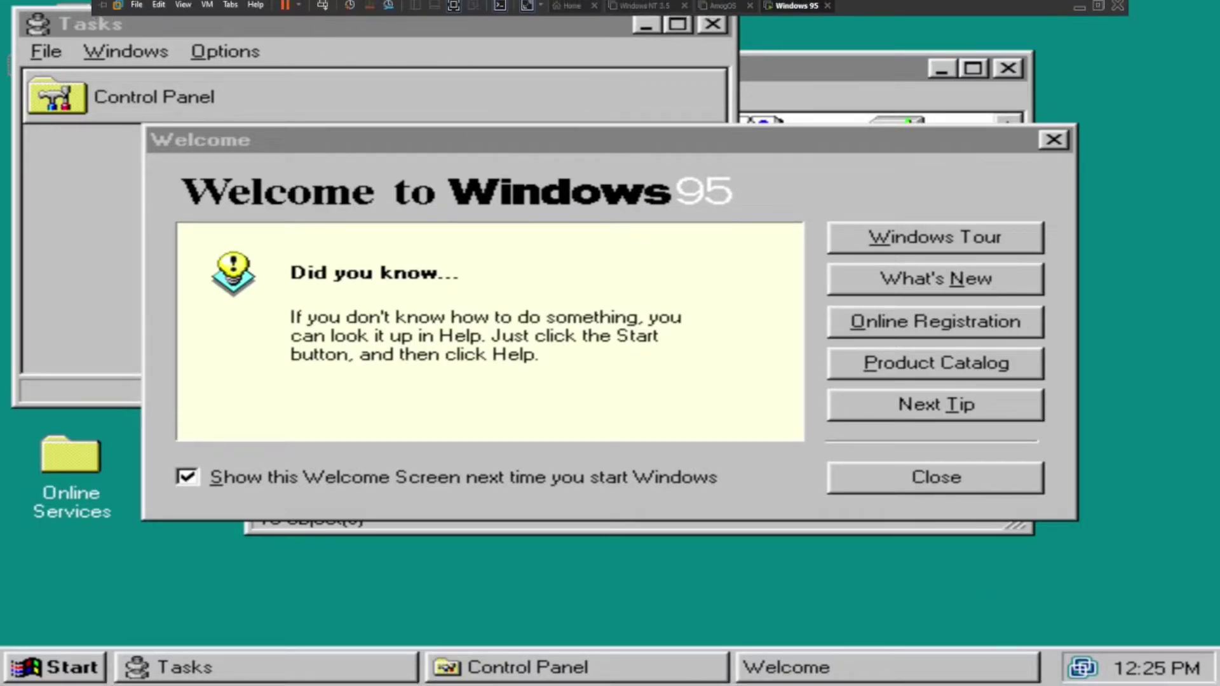
click(931, 483)
click(299, 109)
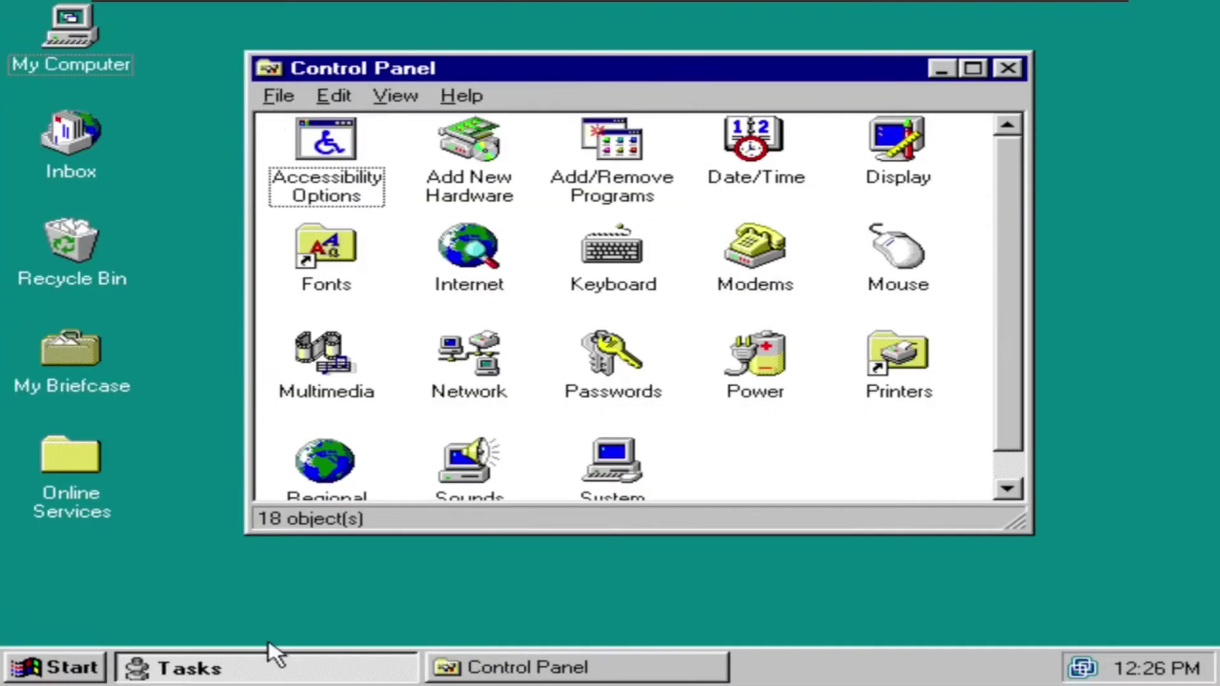
click(253, 674)
click(712, 23)
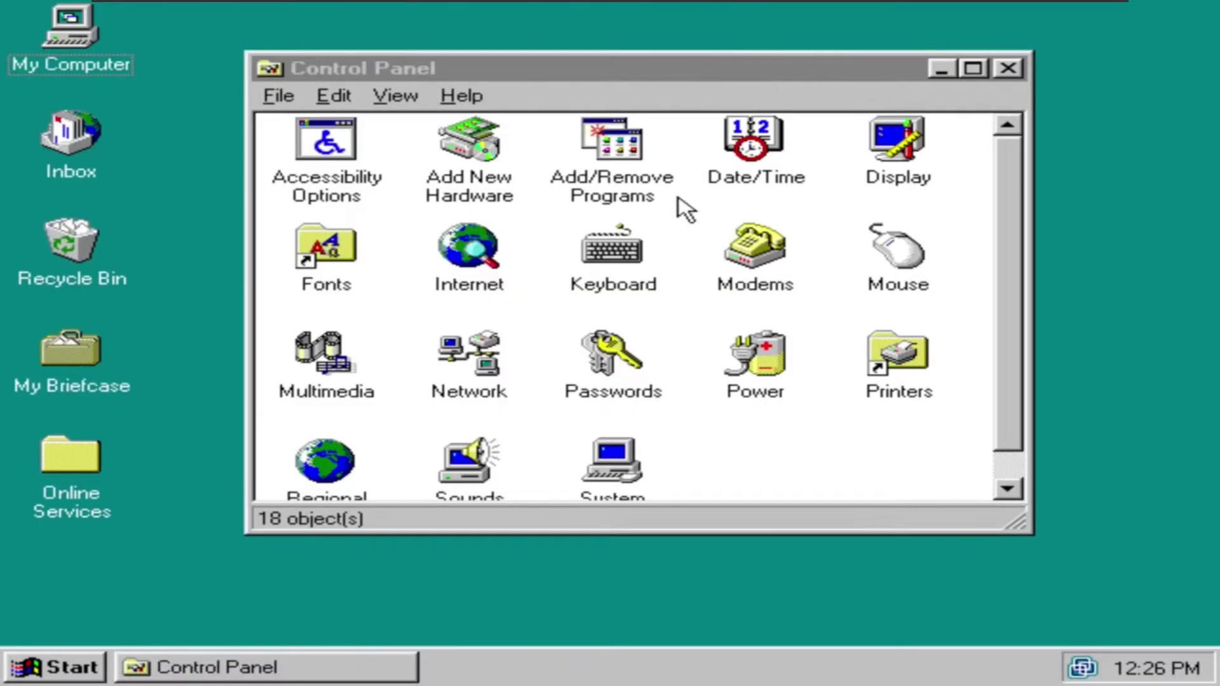
In the display settings, set the desktop area to 1280 by 1024 pixels with the True Color (32 bit) palette.
double_click(915, 158)
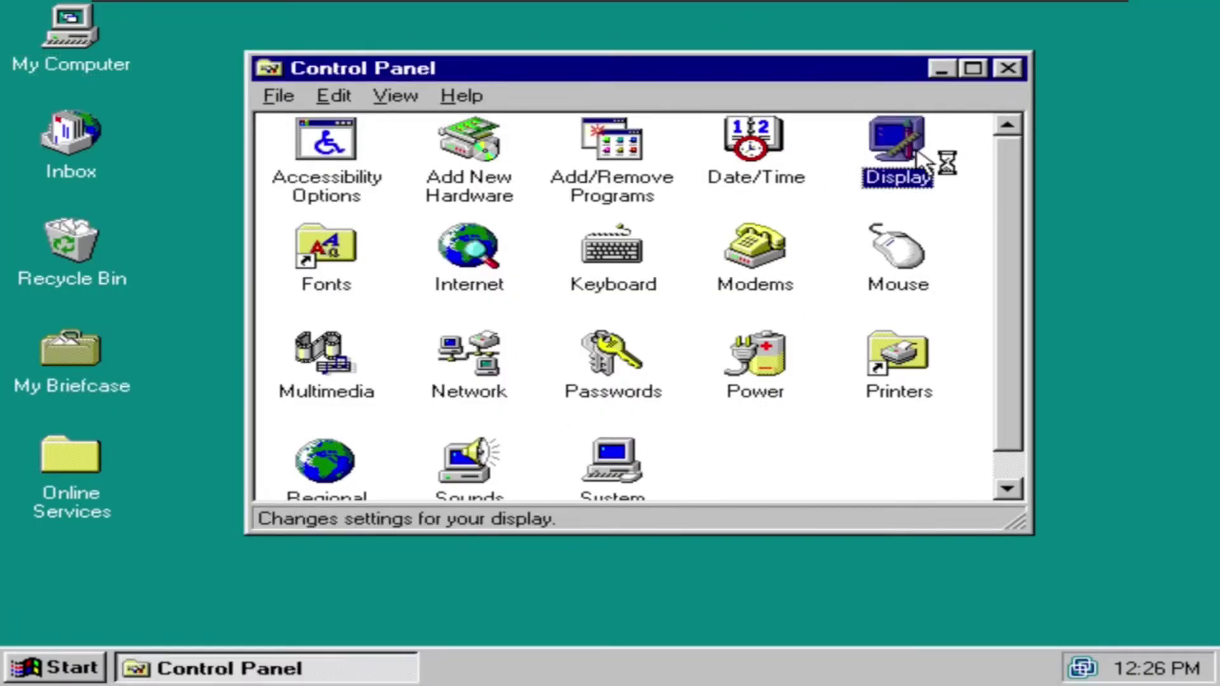
click(453, 58)
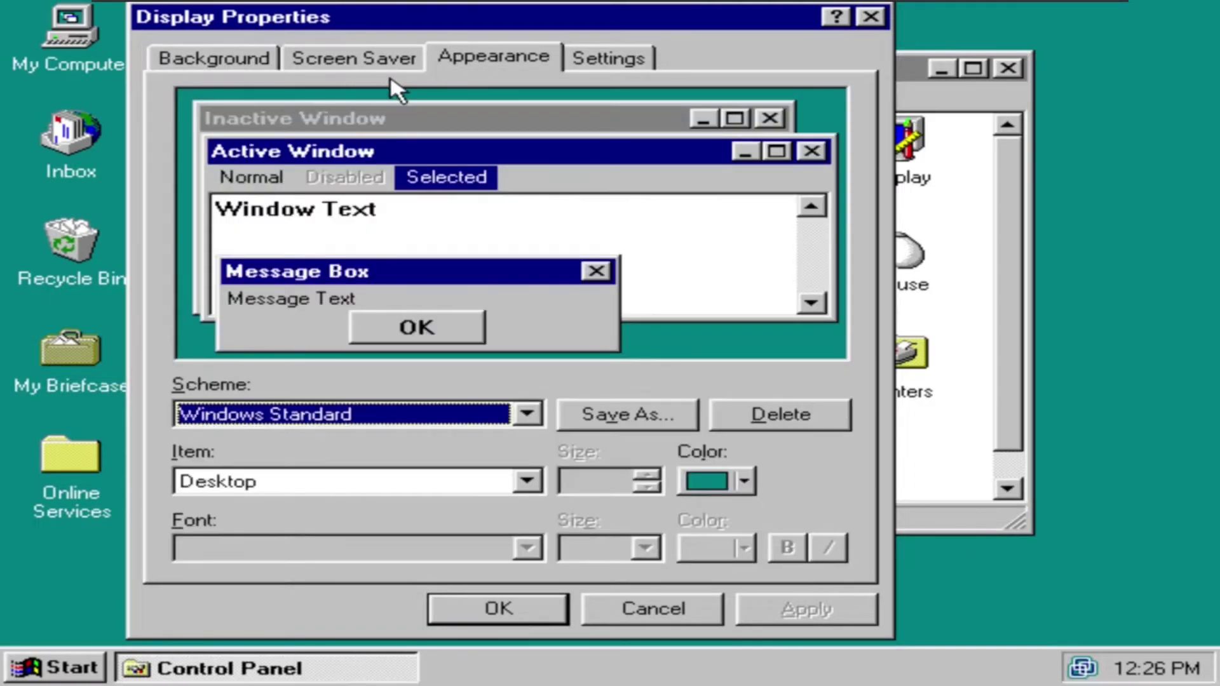
key(Left)
click(604, 63)
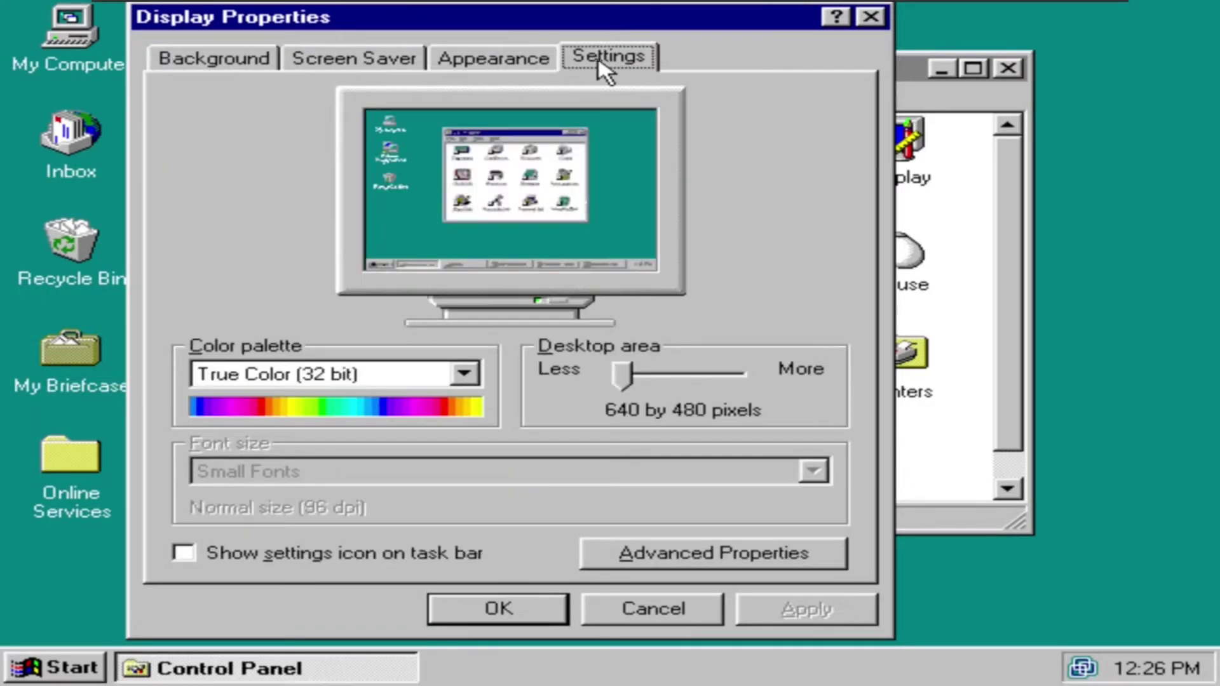
click(464, 367)
click(465, 370)
drag(625, 365, 742, 375)
click(444, 413)
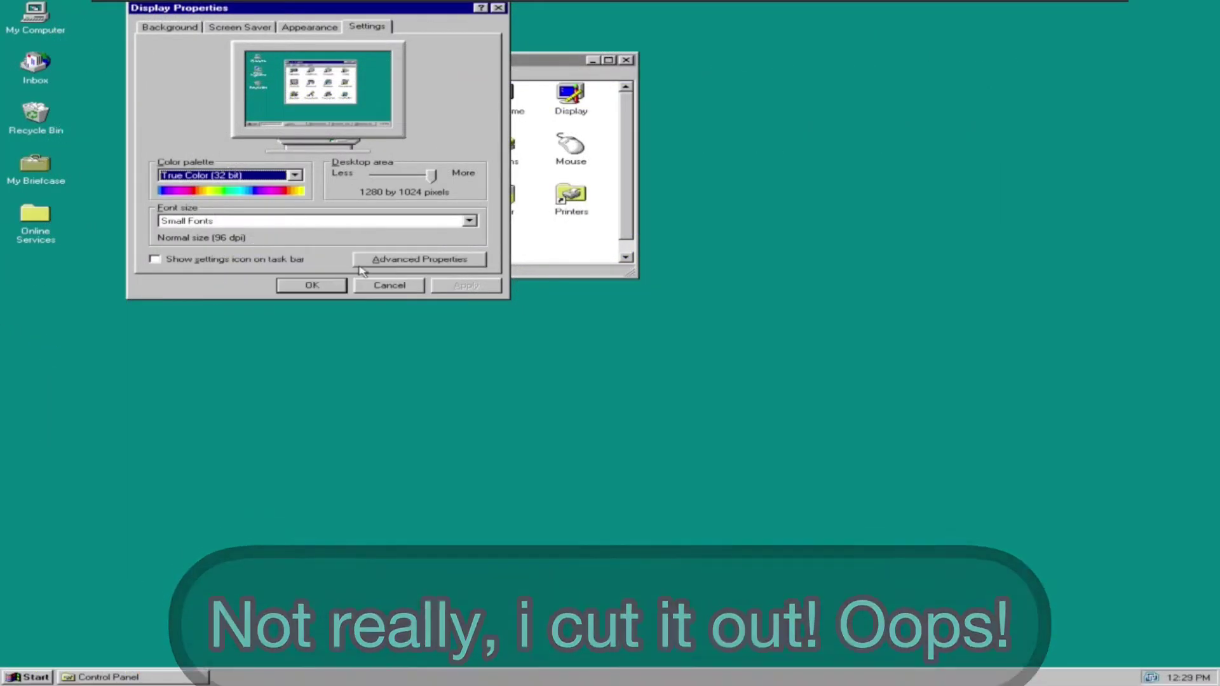
In the advanced display properties, change the monitor to the standard type Laptop Display Panel (1024x768), chosen from all devices.
click(470, 257)
click(233, 72)
click(477, 96)
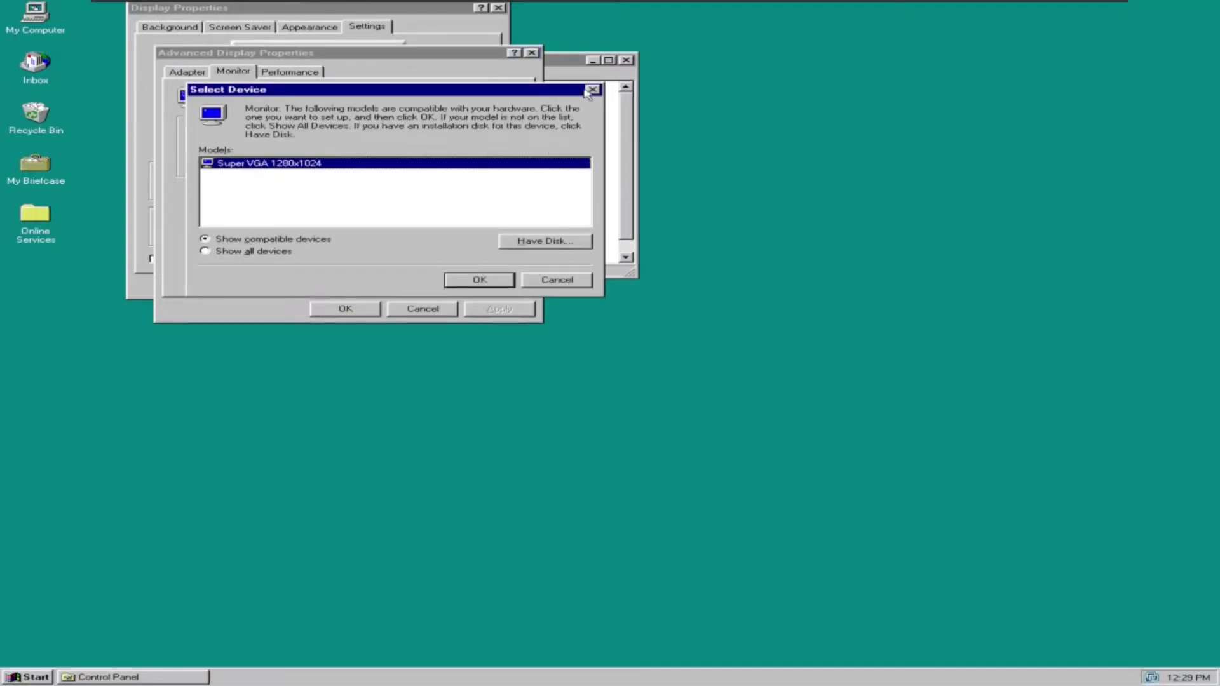
click(209, 251)
click(243, 175)
click(242, 164)
click(464, 198)
scroll(571, 190, up, 1)
click(501, 165)
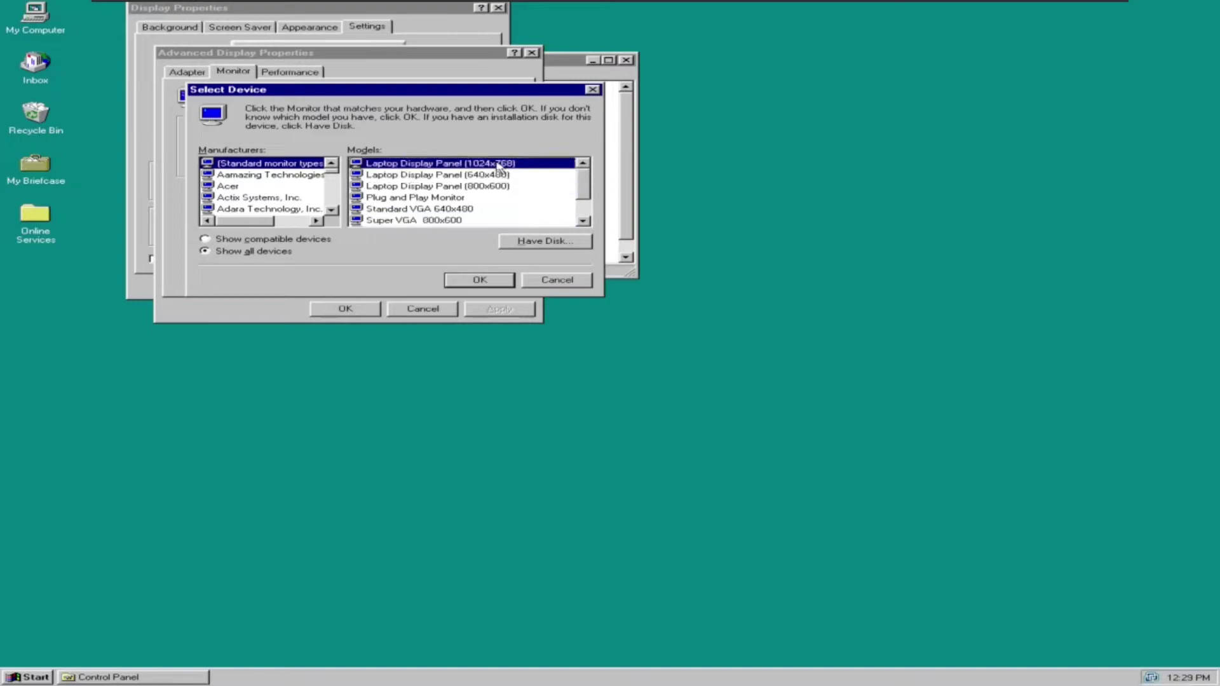
click(480, 279)
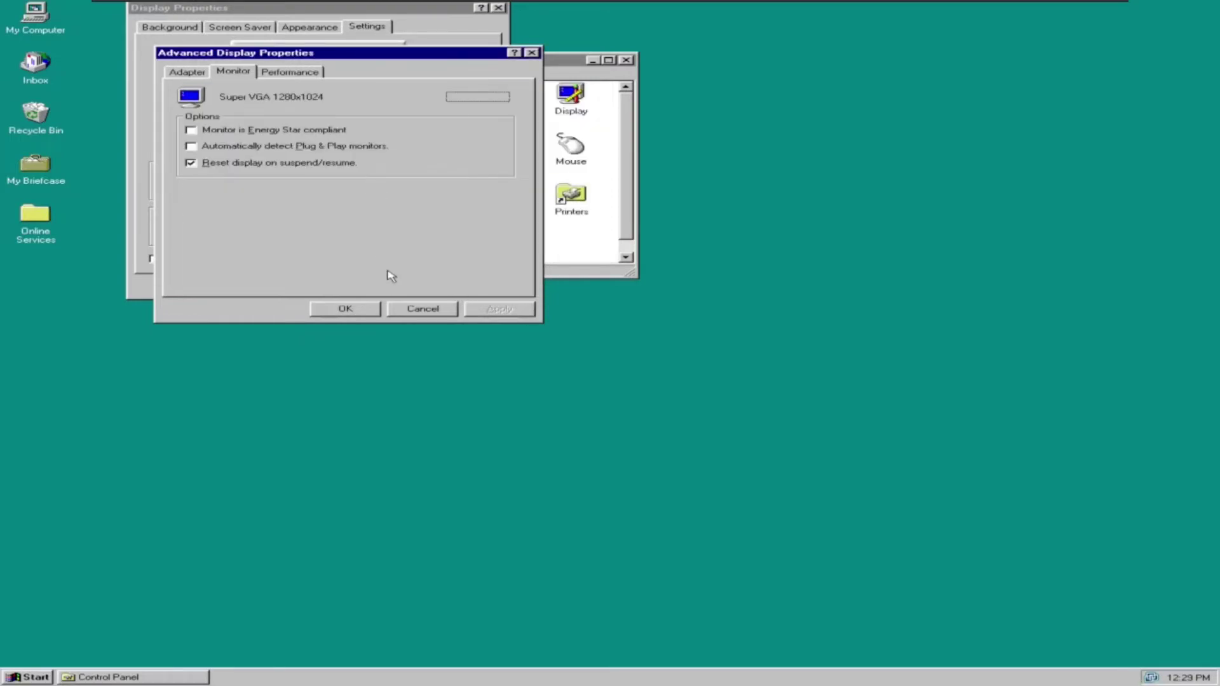
Apply the monitor change, keep the new refresh rate, and close the display properties and the Control Panel.
click(499, 309)
click(609, 373)
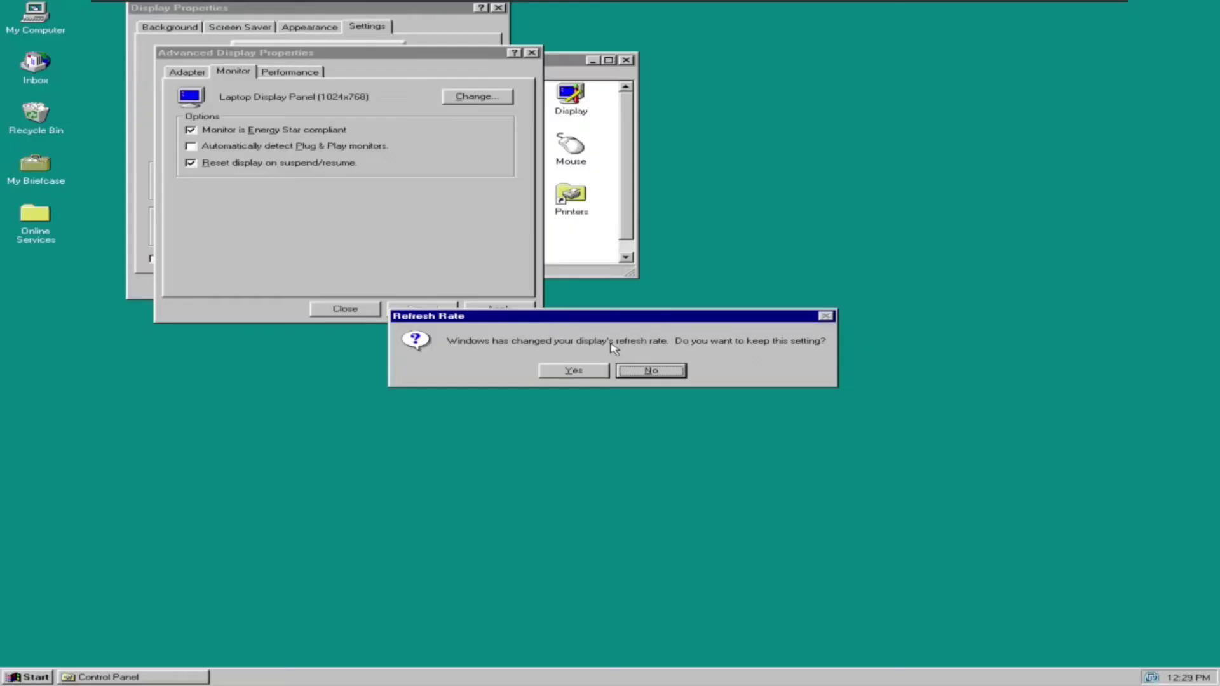
click(554, 374)
click(325, 311)
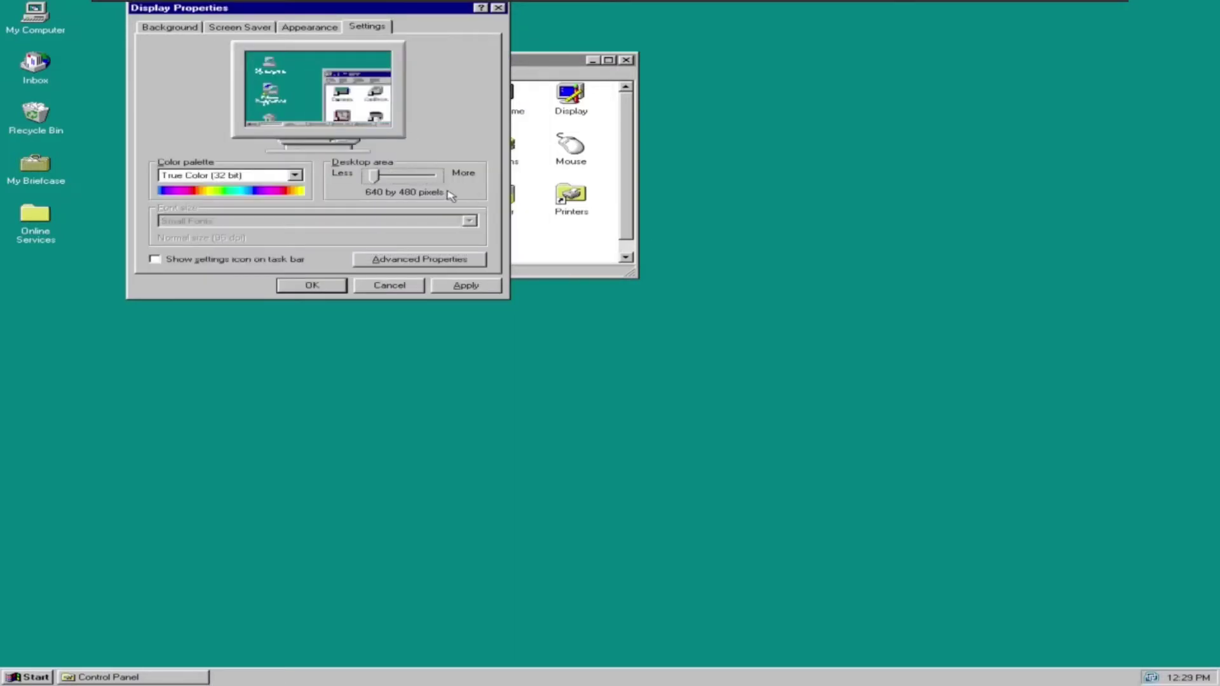
click(311, 286)
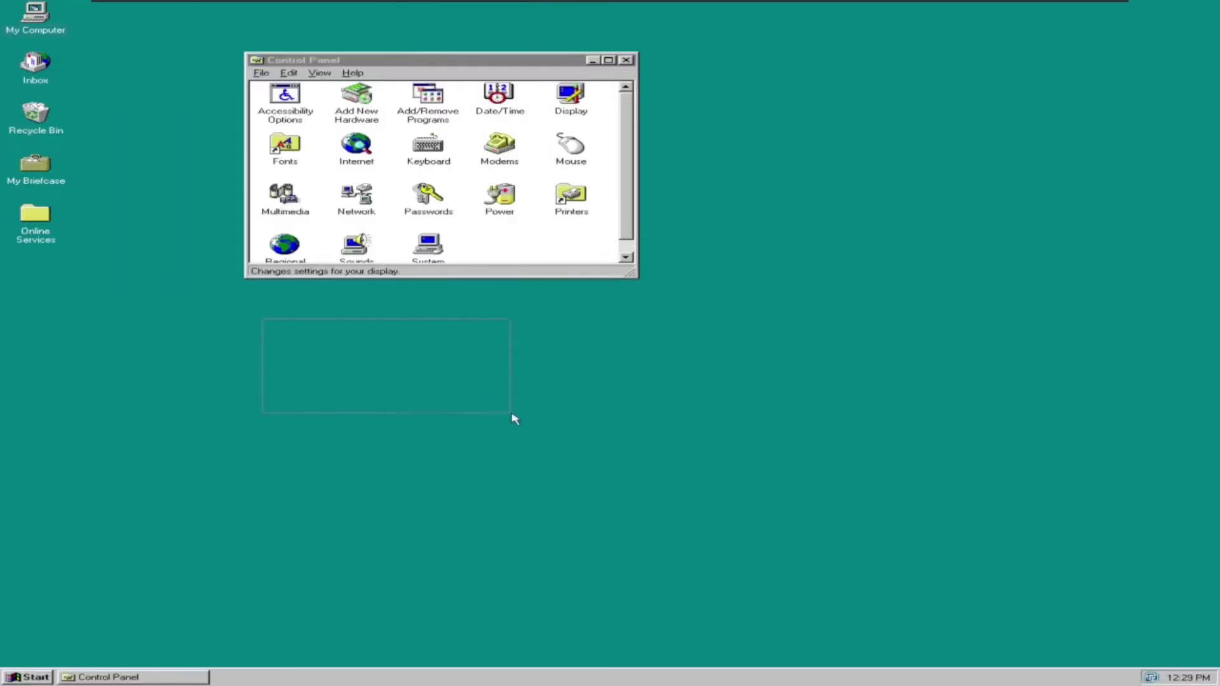
click(626, 59)
Empty the Recycle Bin and confirm the deletion.
right_click(36, 109)
click(74, 157)
click(701, 351)
click(701, 352)
Take the virtual machine out of full screen and close the host's browser window showing the MS-DOS 6.22 downloads.
click(457, 9)
drag(455, 10, 352, 83)
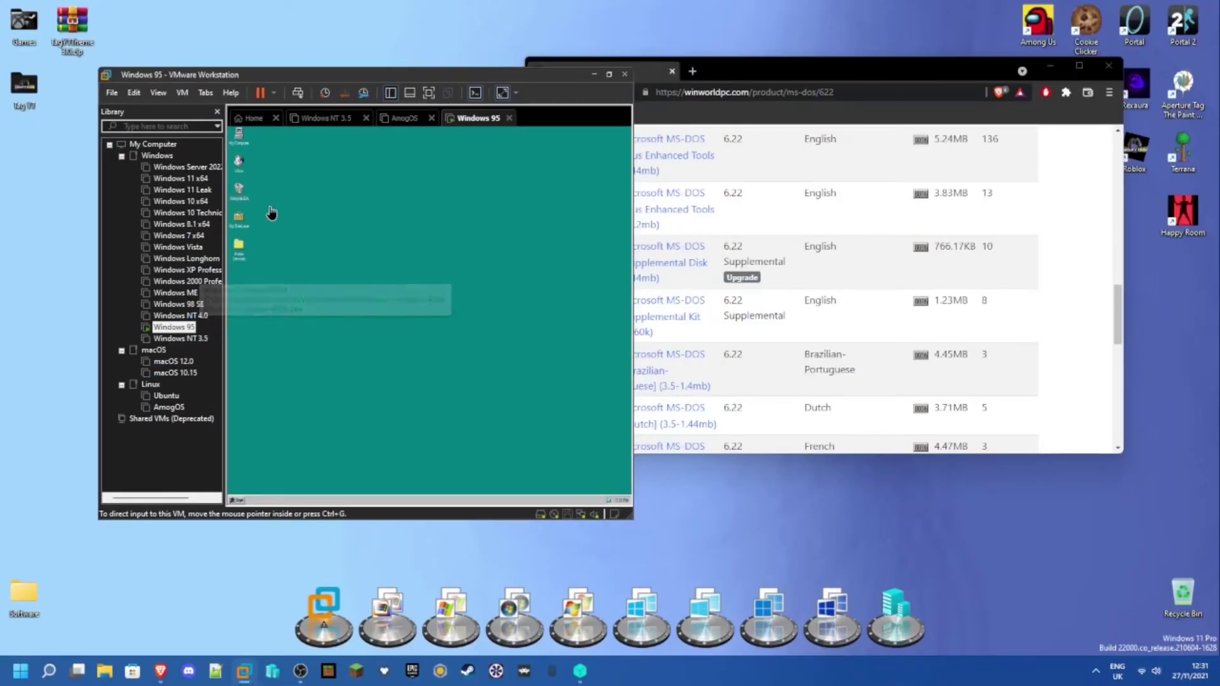
click(1108, 66)
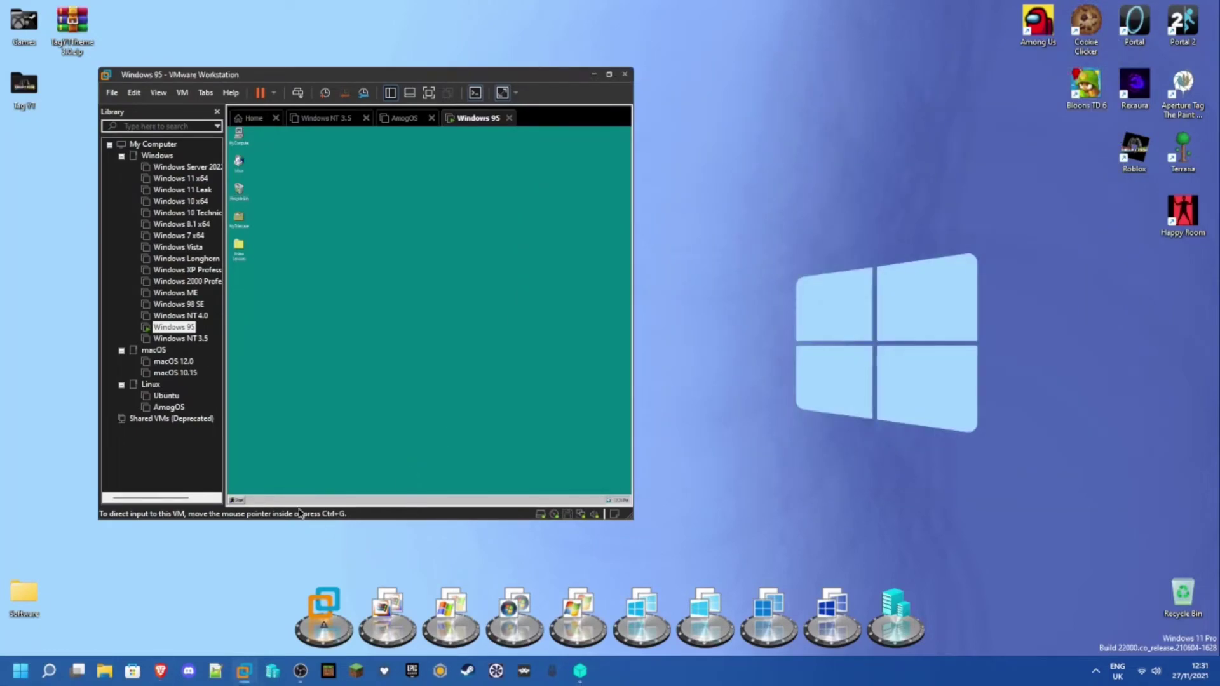
Copy the TagYTTheme folder from TagYTTheme 3.0 on the host's Local Disk (C:) to the Windows 95 desktop.
click(106, 672)
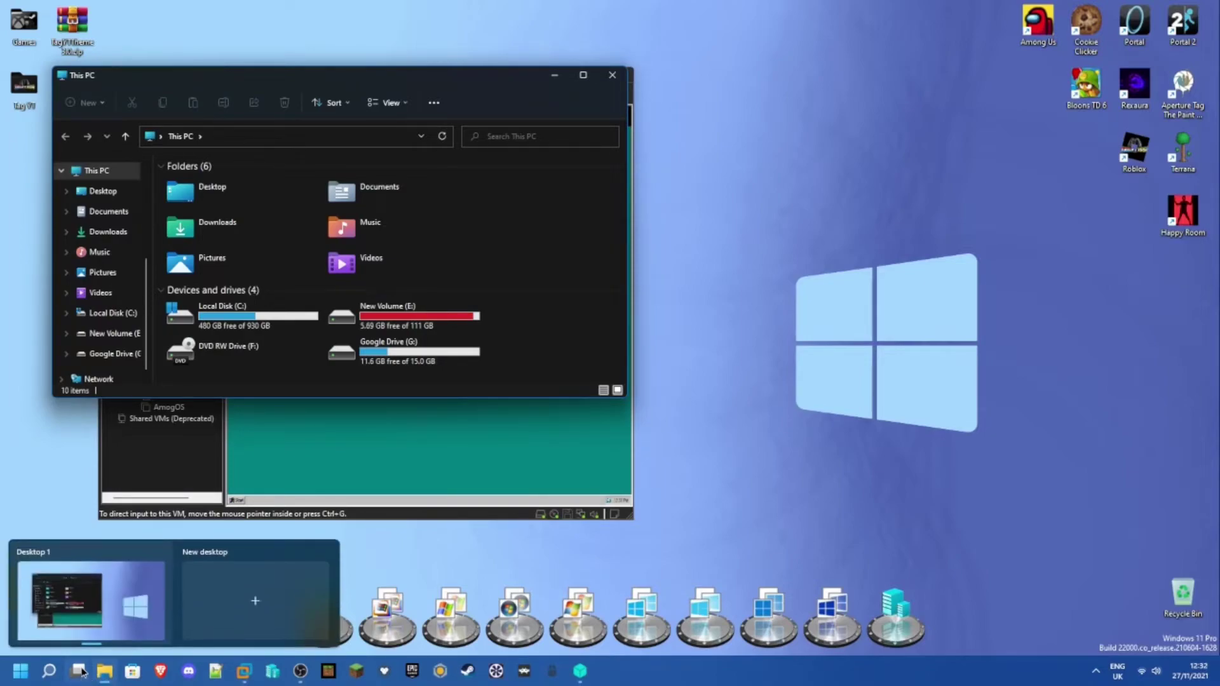
scroll(102, 273, up, 5)
click(115, 192)
drag(183, 183, 310, 459)
drag(305, 93, 868, 183)
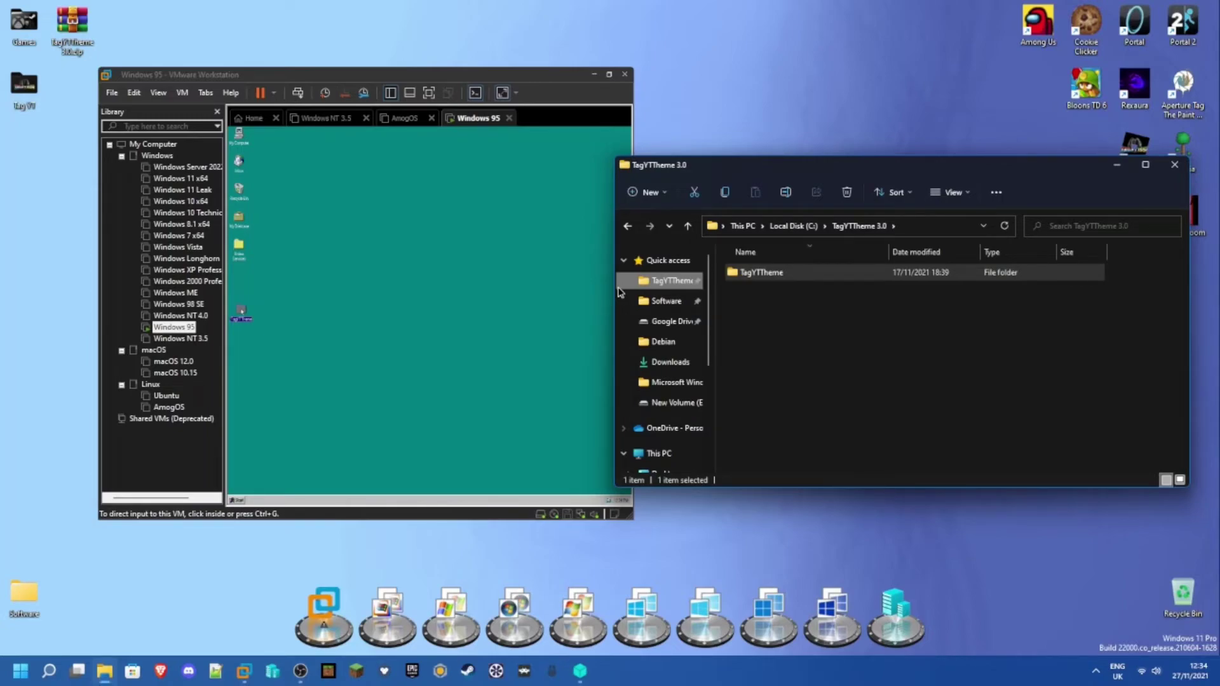
Bring the VMware Workstation window forward and return the Windows 95 virtual machine to full screen.
click(600, 76)
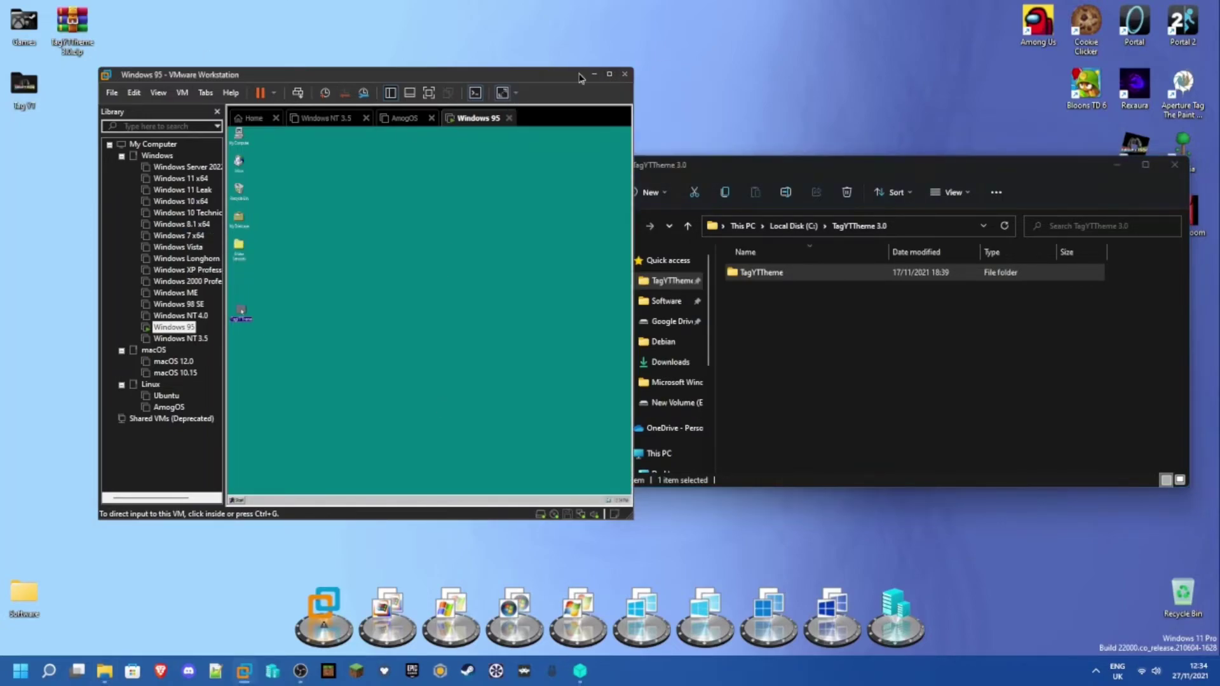
click(609, 74)
click(329, 39)
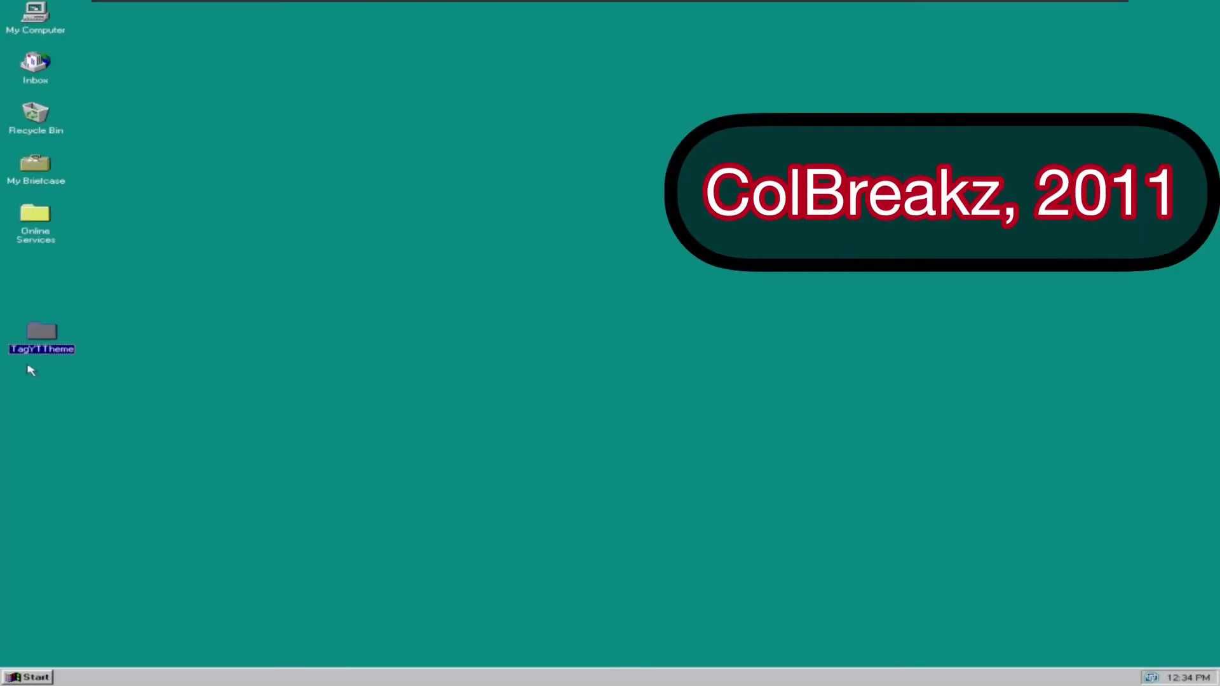
Open Background 2 from the Windows ME, 2000, 98 & 95 subfolder of TagYTTheme's Backgrounds for Windows 9X folder.
double_click(39, 333)
double_click(173, 92)
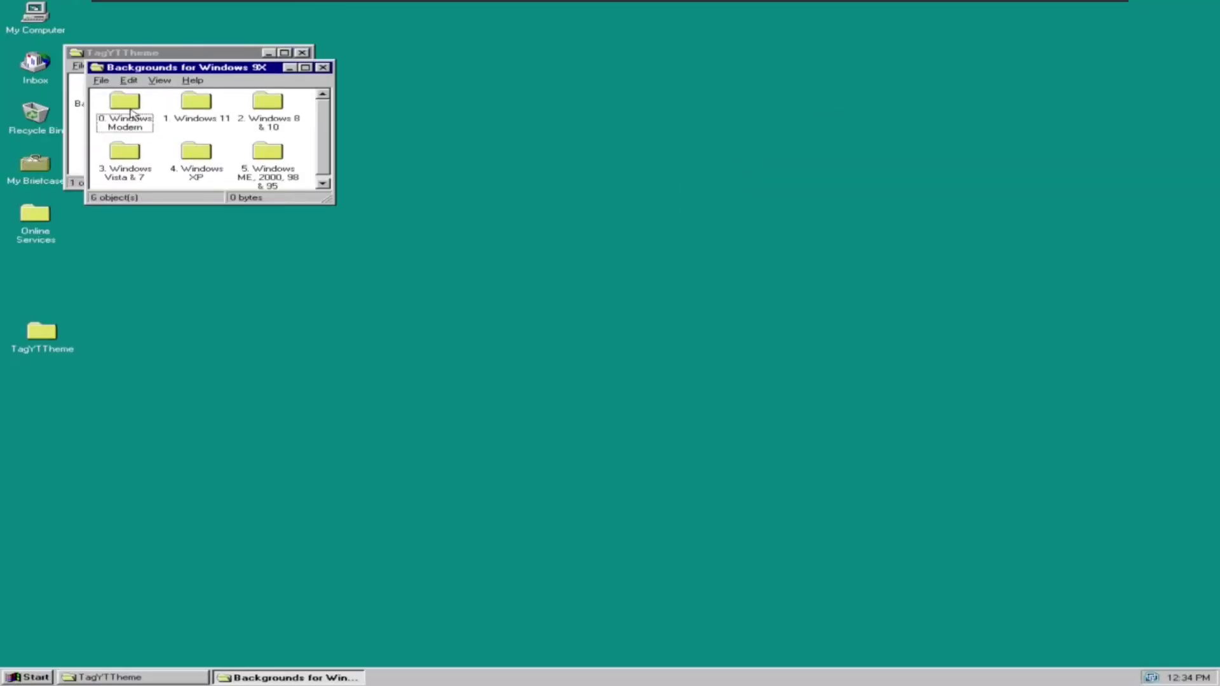
double_click(256, 162)
double_click(230, 141)
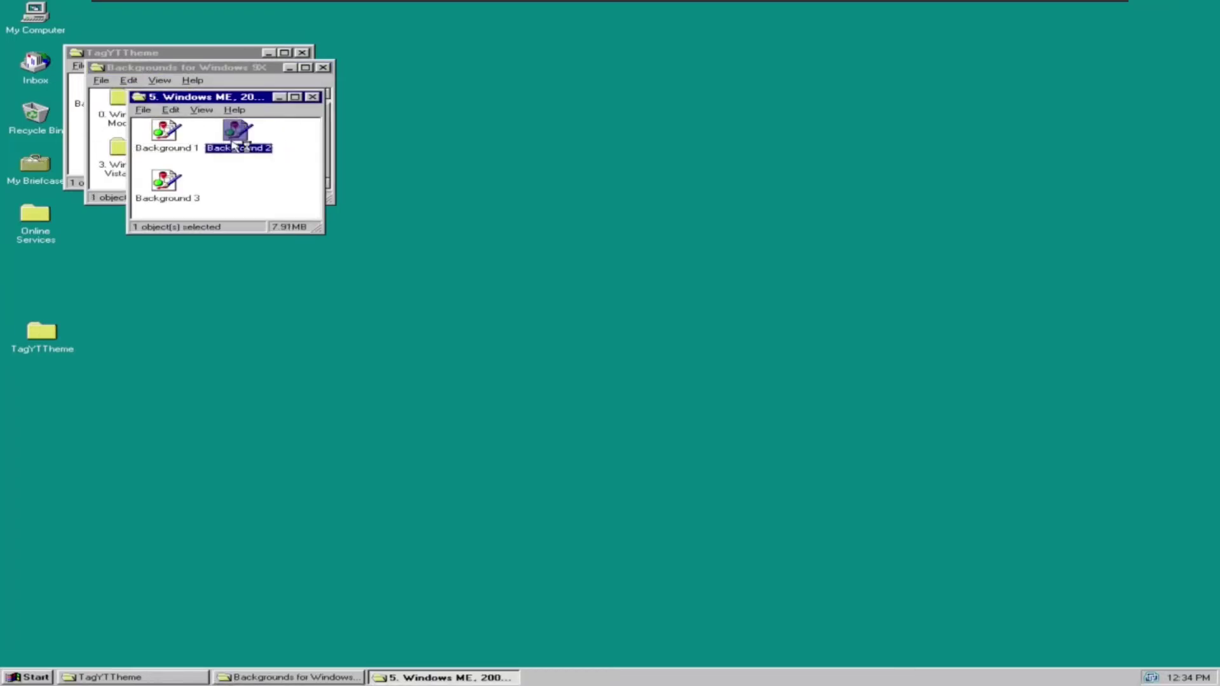
click(180, 156)
click(248, 8)
right_click(225, 129)
click(287, 305)
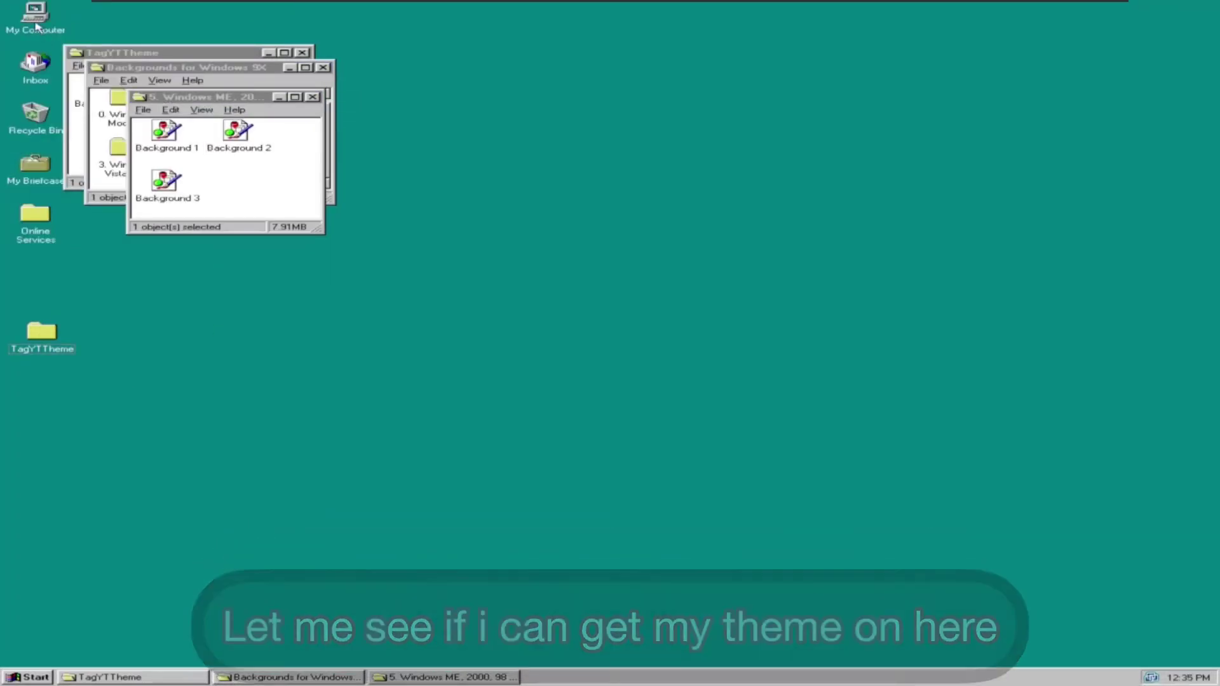
Open the desktop background settings from the Control Panel and start browsing for a wallpaper file.
click(26, 683)
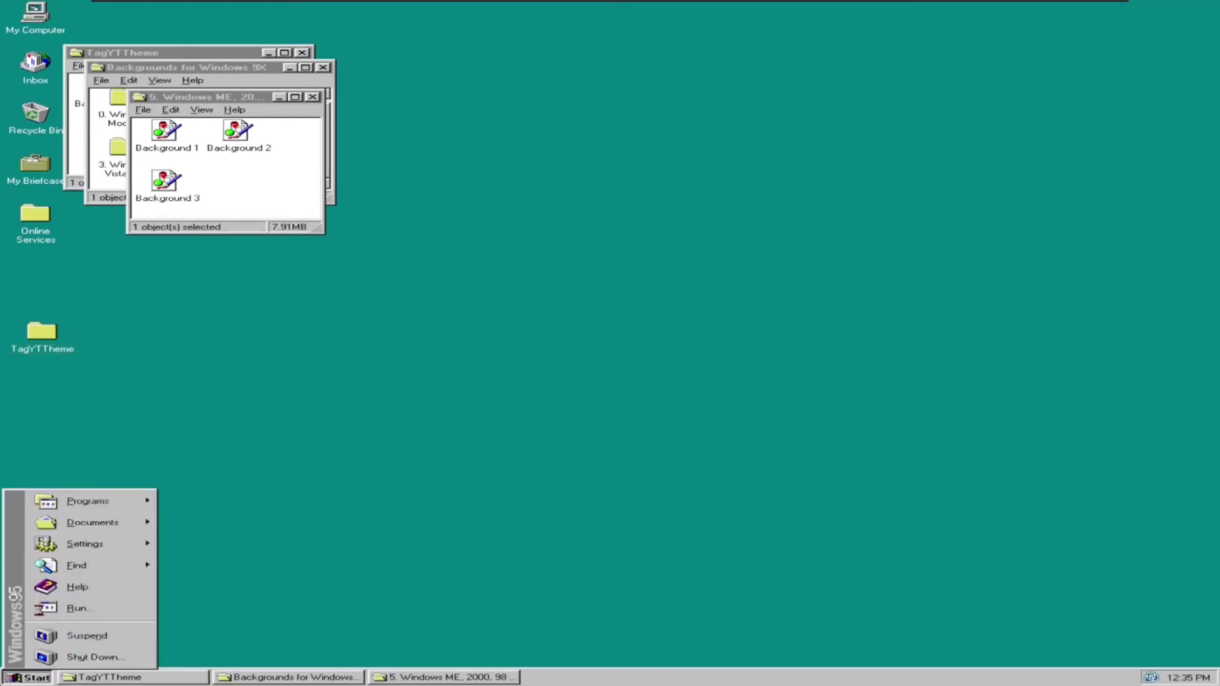
mouse_move(83, 544)
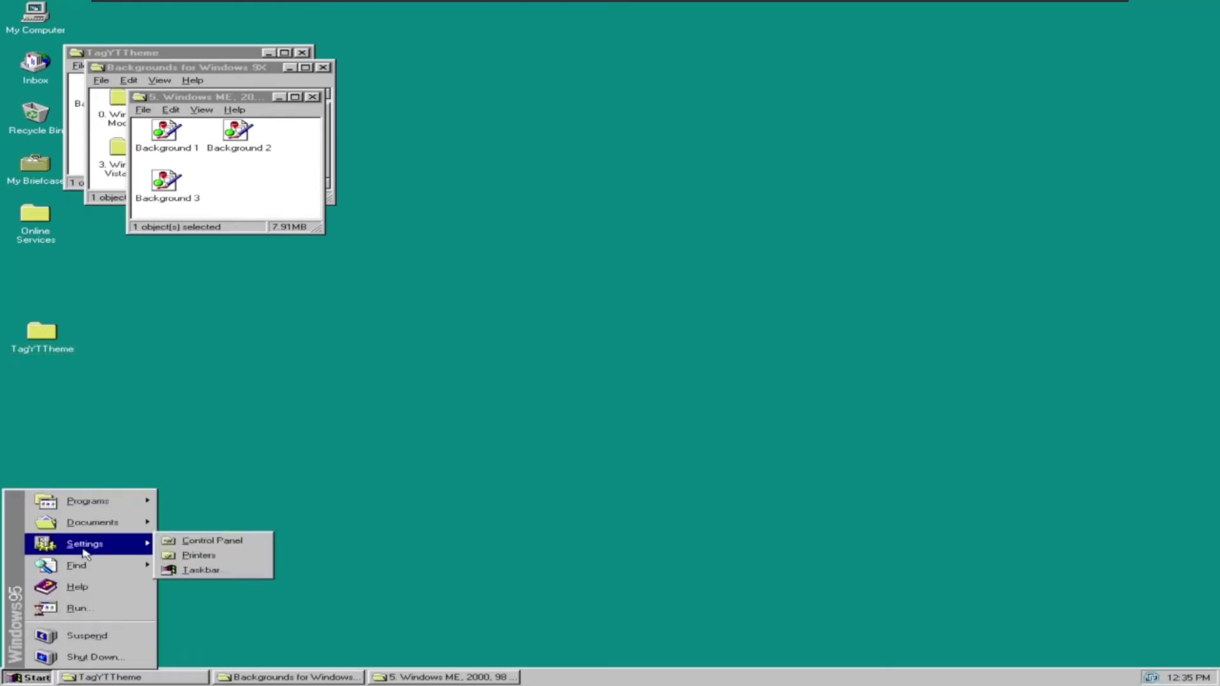
click(222, 545)
double_click(570, 97)
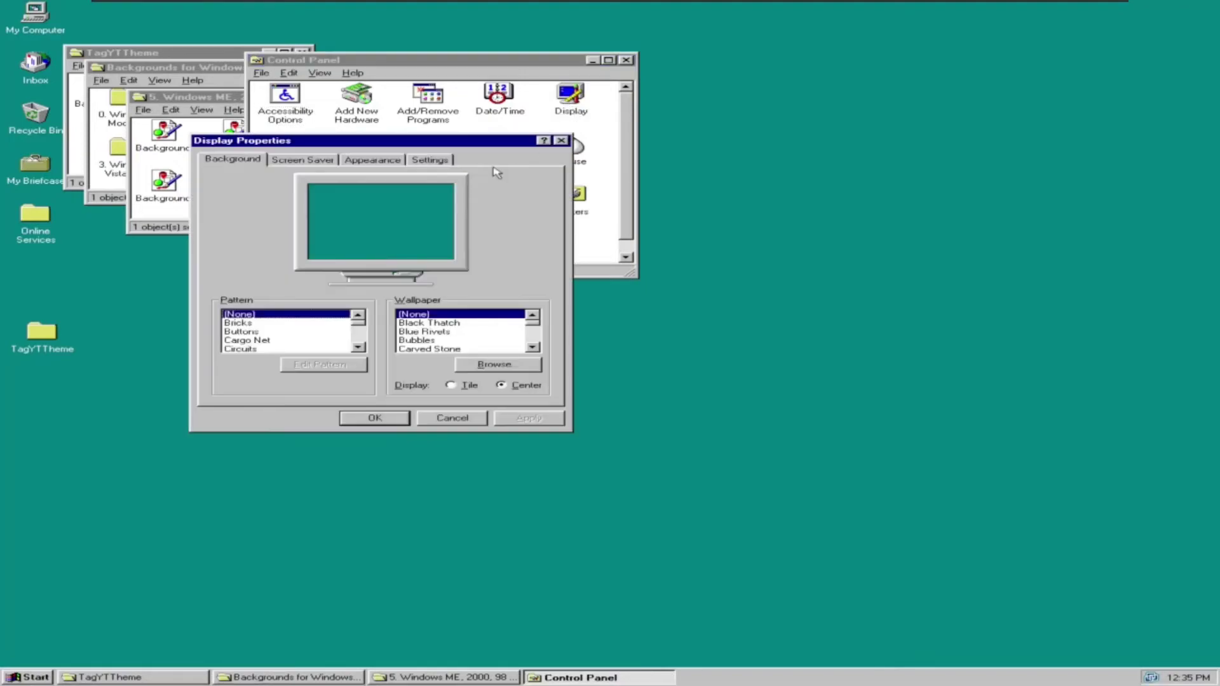
click(497, 364)
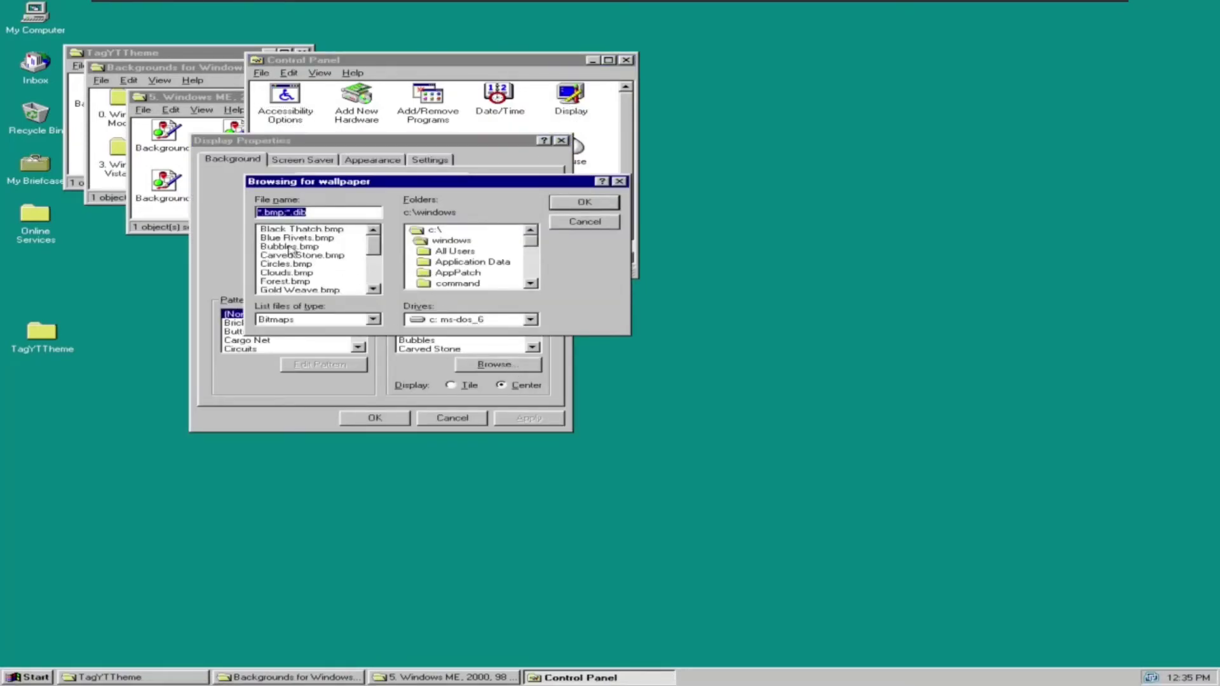
click(363, 264)
drag(364, 246, 367, 302)
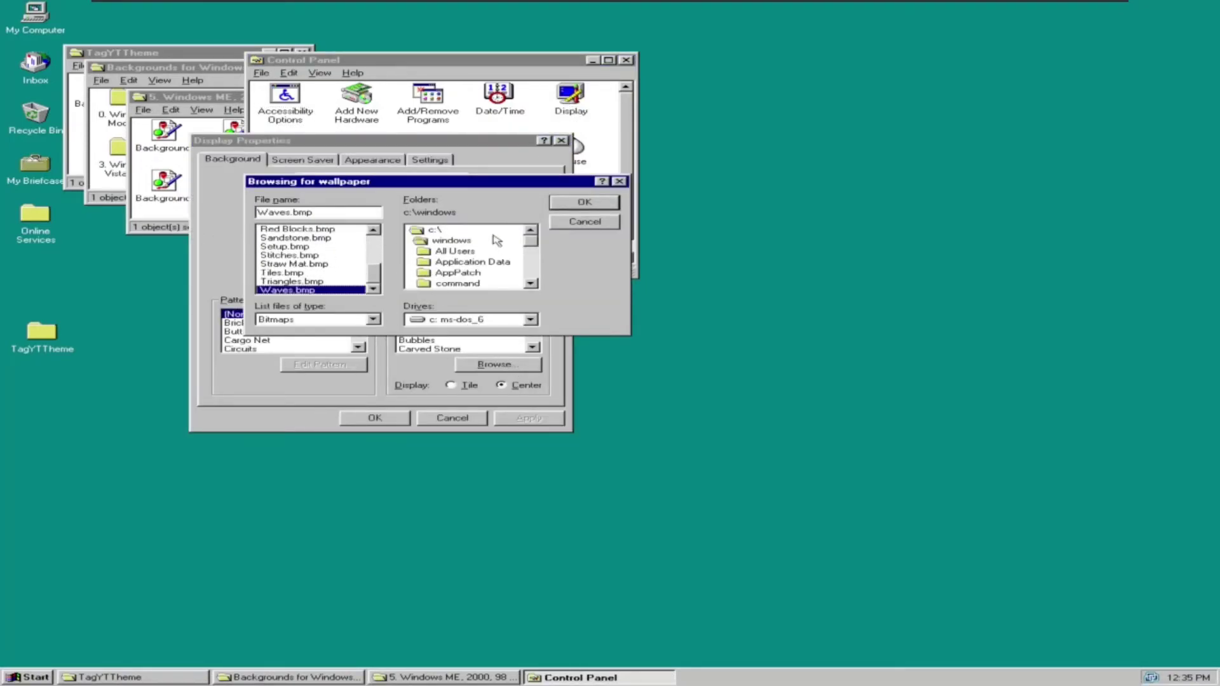
drag(541, 244, 541, 280)
double_click(455, 240)
double_click(470, 250)
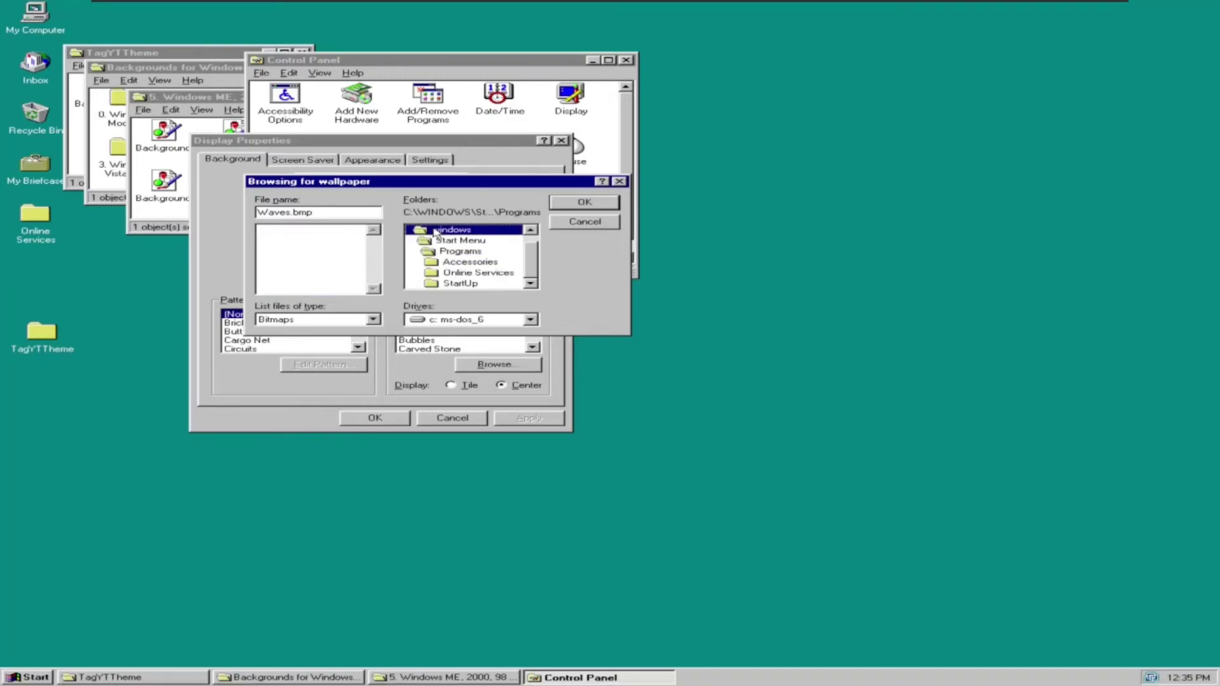
double_click(448, 230)
click(455, 251)
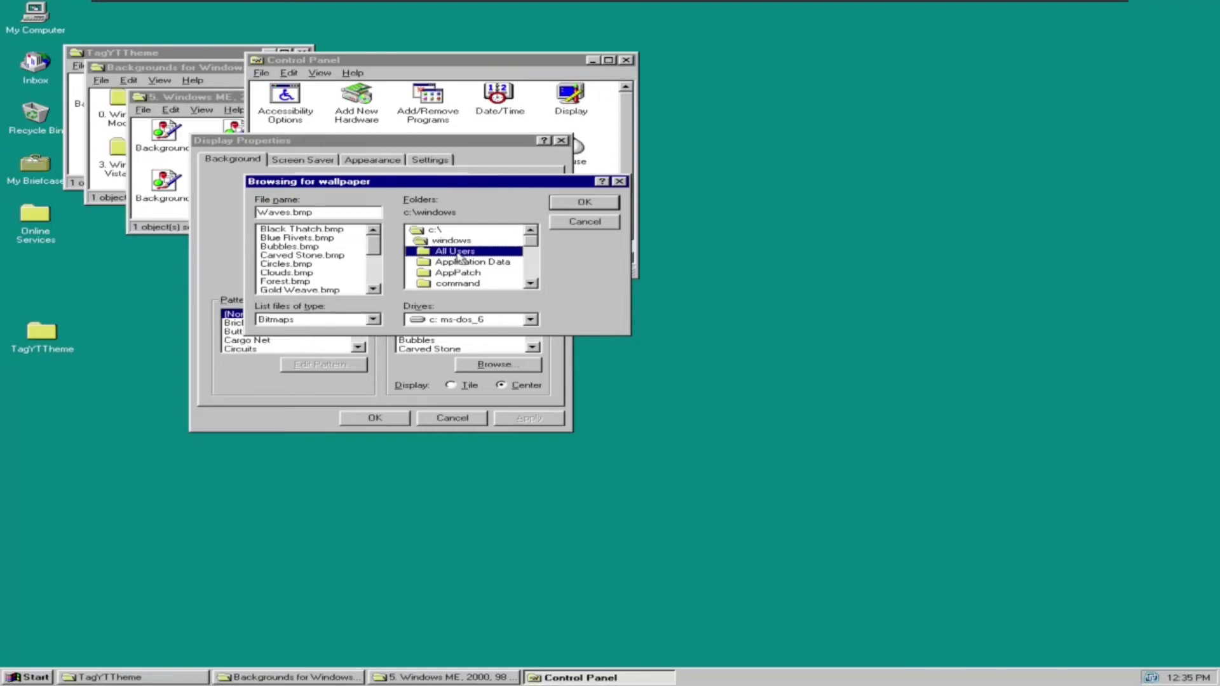
double_click(455, 251)
double_click(474, 262)
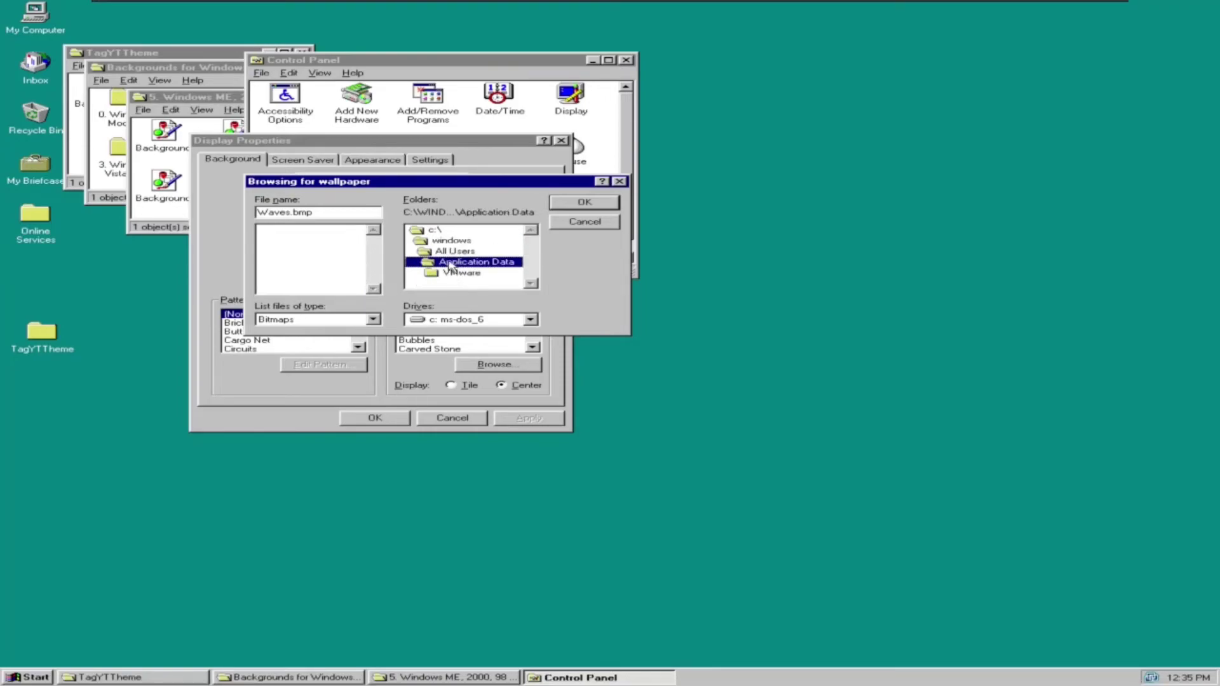
double_click(451, 273)
double_click(445, 262)
click(434, 244)
double_click(437, 252)
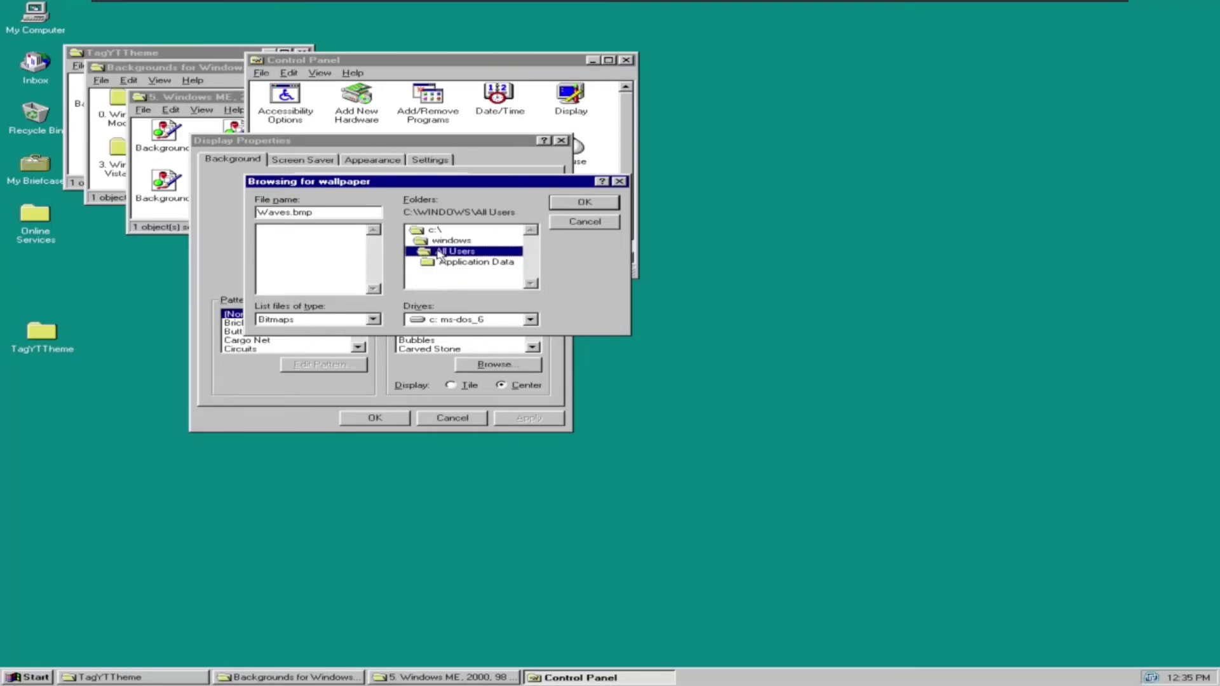
double_click(446, 240)
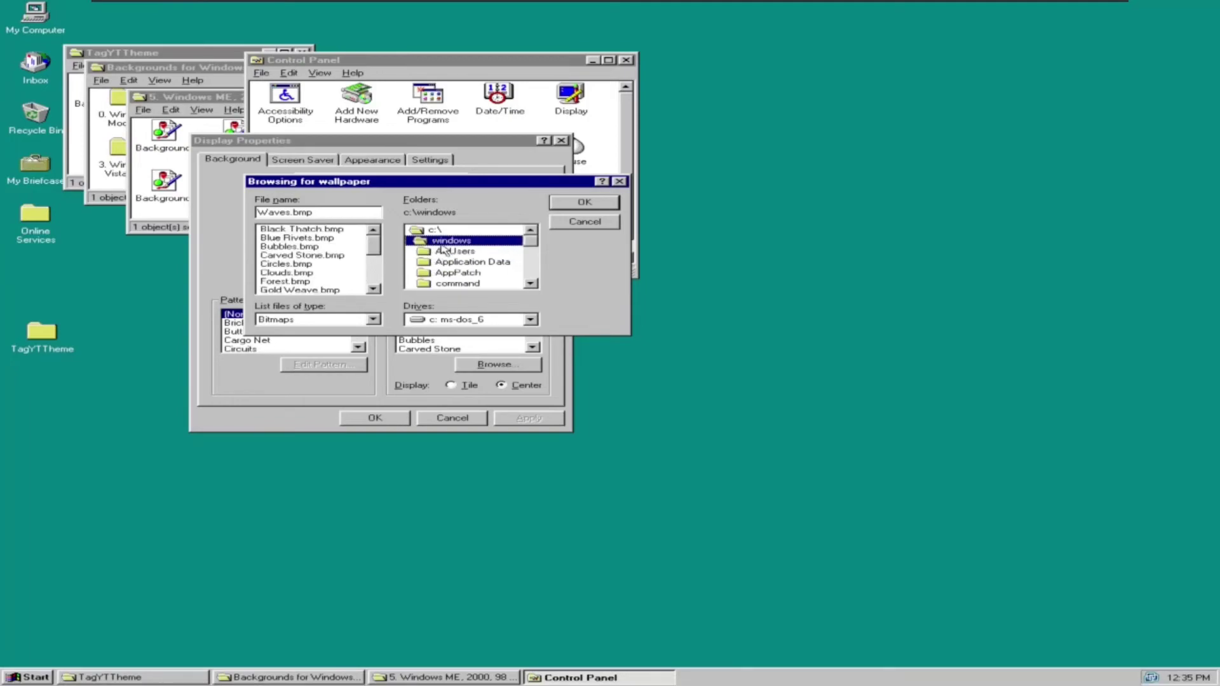
Browse to the 5. Windows ME, 2000, 98 folder within TagYTTheme's Backgrounds folder on the Windows desktop.
drag(533, 238, 530, 252)
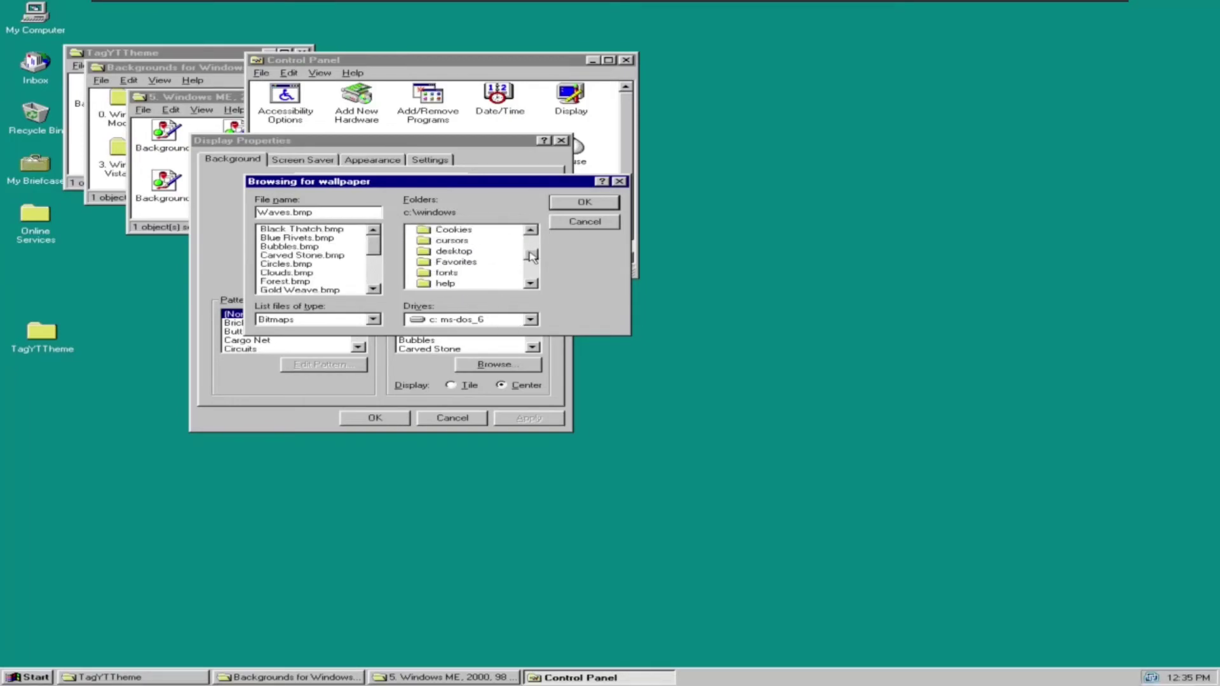
double_click(471, 253)
double_click(450, 280)
double_click(453, 273)
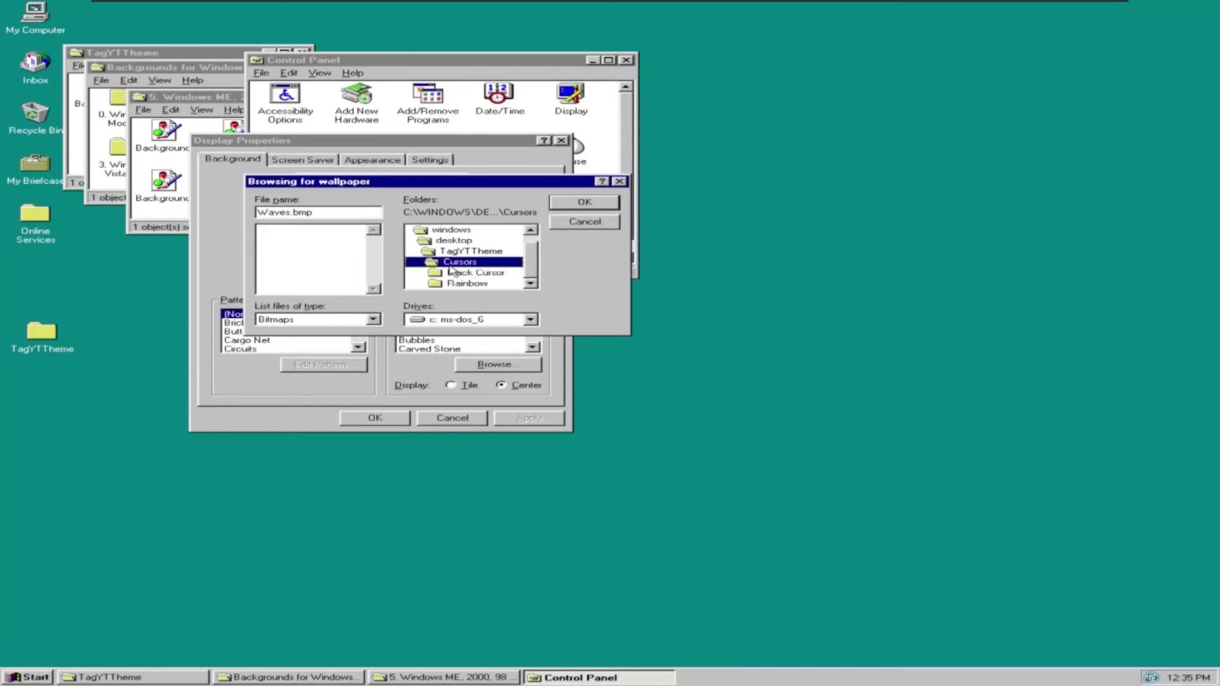
double_click(450, 253)
double_click(455, 262)
click(509, 285)
click(530, 284)
double_click(494, 283)
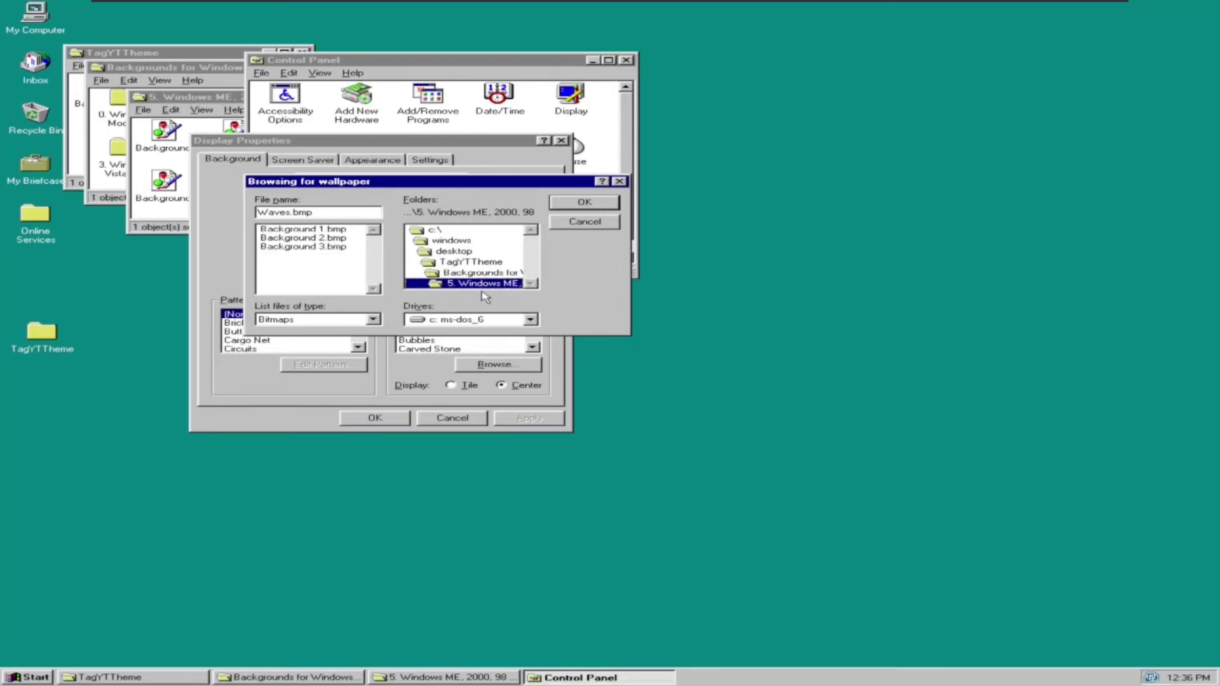
Try to apply Background 2.bmp as the desktop wallpaper.
click(303, 247)
click(303, 237)
click(571, 203)
click(540, 418)
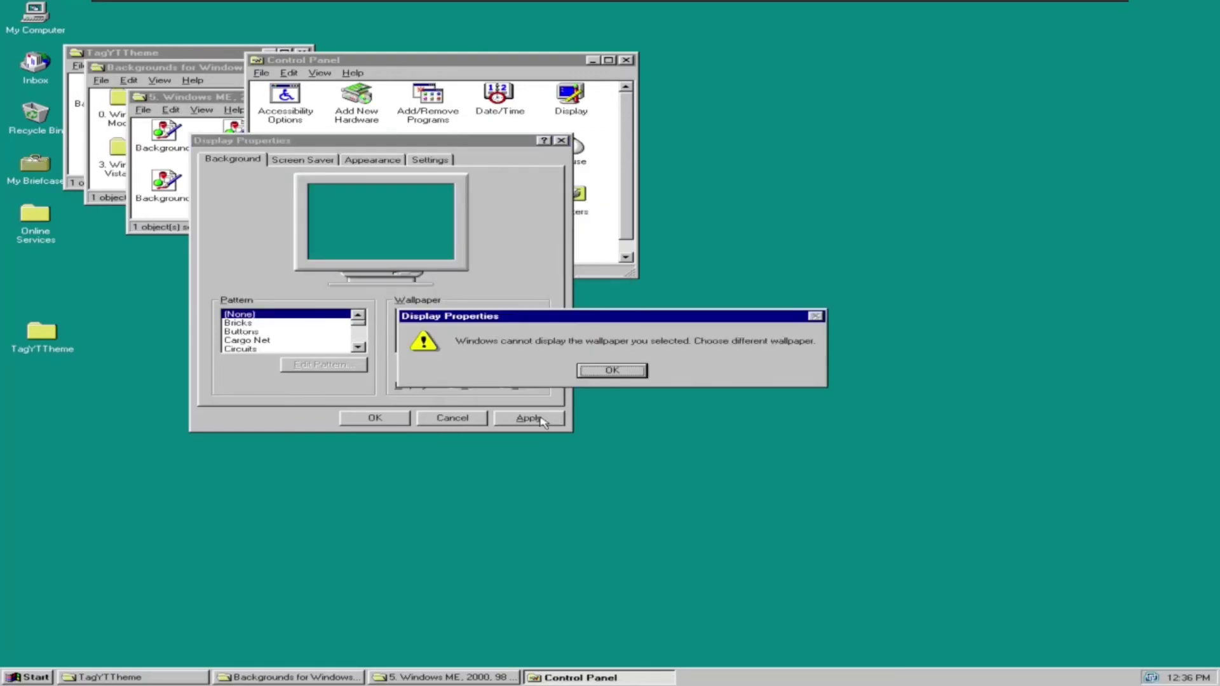
click(614, 371)
Edit the Circuits background pattern in the Pattern Editor and discard the changes.
click(267, 348)
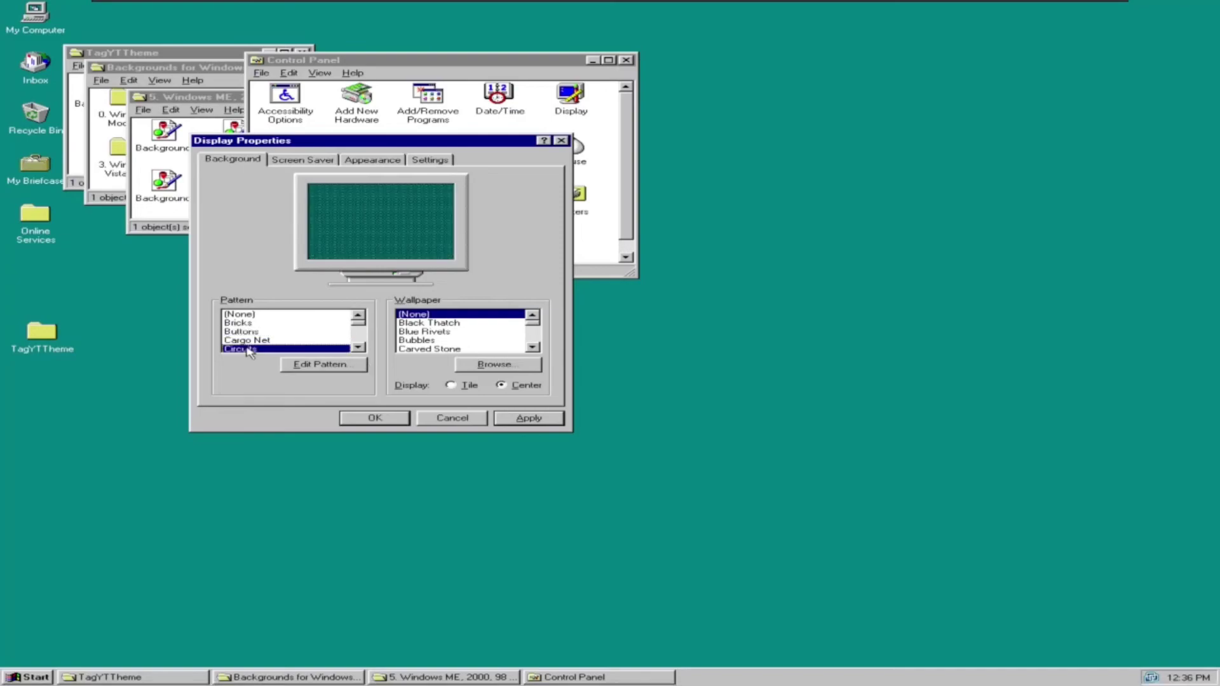
click(362, 364)
drag(297, 338, 242, 333)
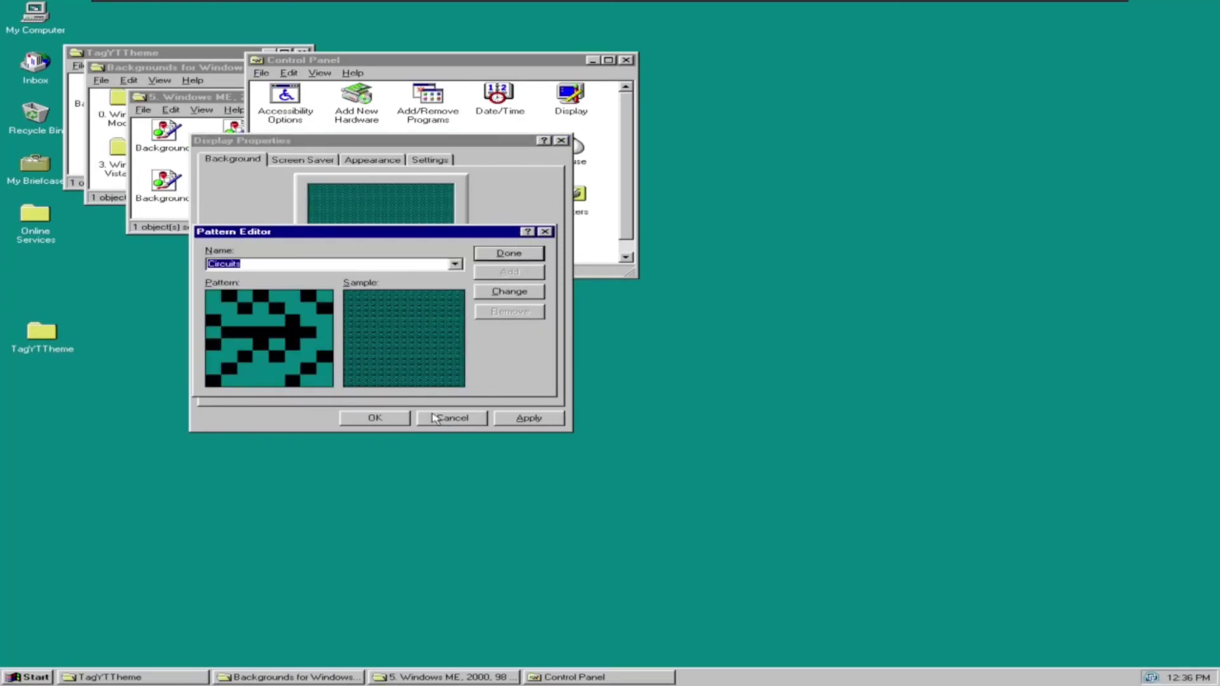
click(511, 255)
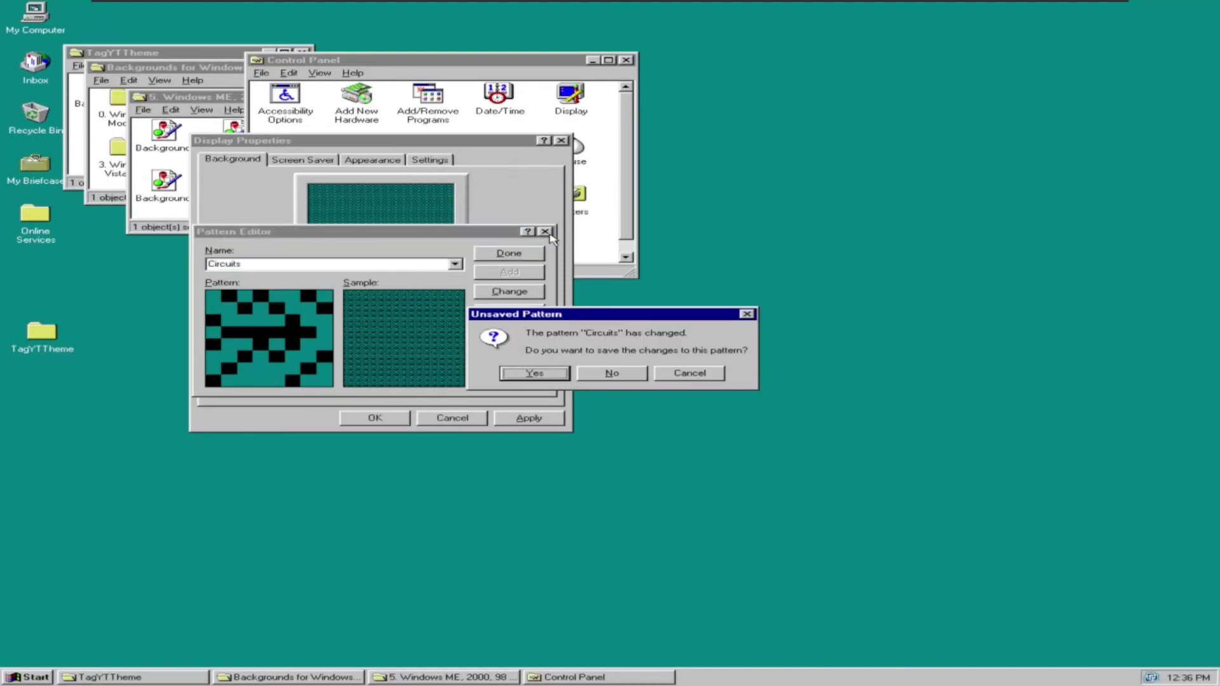
click(610, 374)
Try to apply the Cobblestones pattern to the desktop background.
key(Down)
click(513, 419)
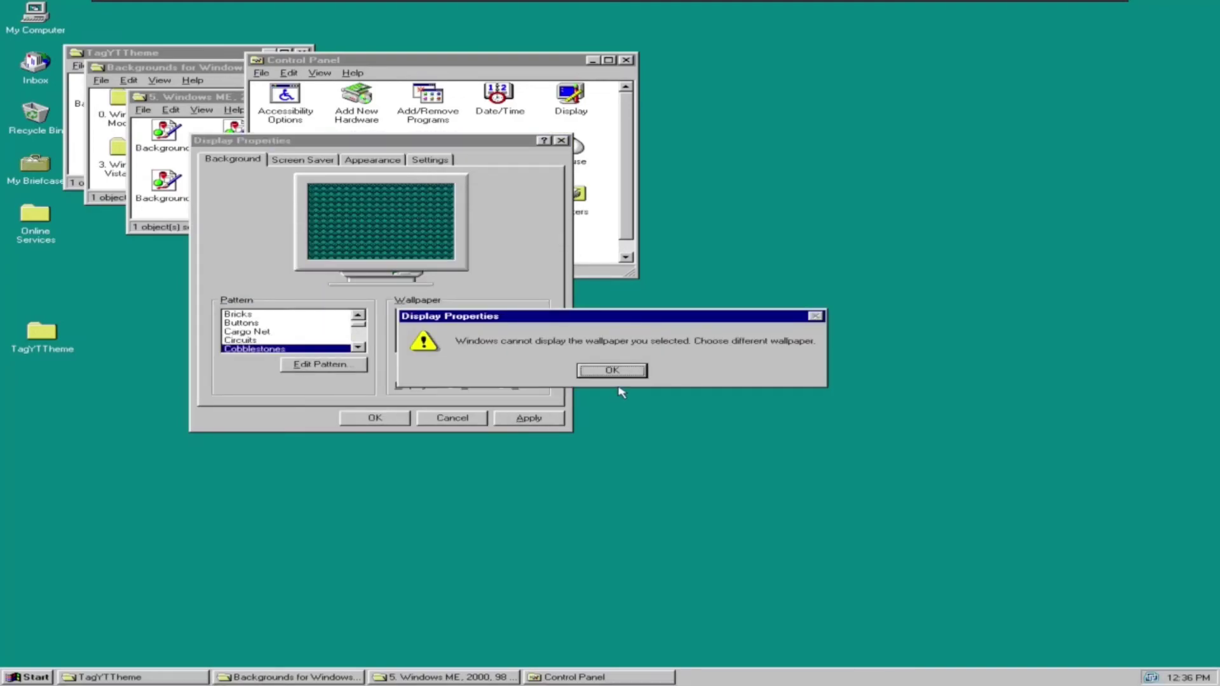
click(616, 369)
Apply the Waffle's Revenge pattern to the desktop background.
drag(359, 328, 359, 343)
click(264, 340)
click(529, 418)
click(636, 373)
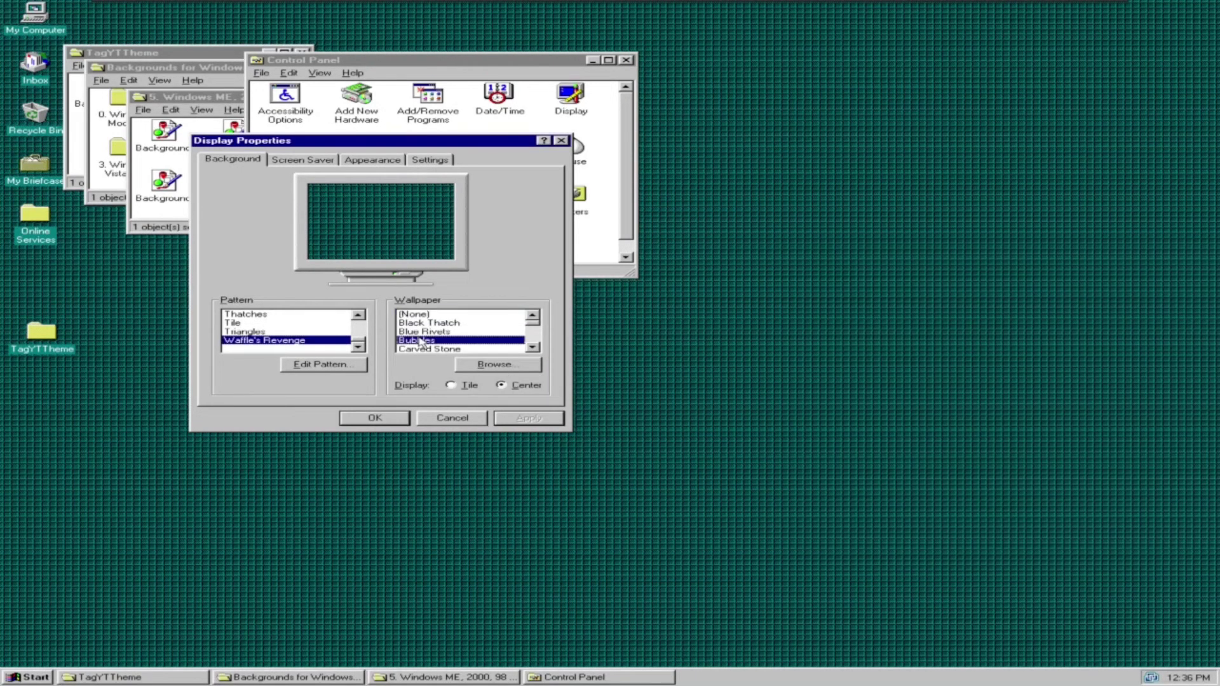
Apply the Bubbles wallpaper with tiled display, and replace it with the tiled Clouds wallpaper.
click(450, 385)
click(529, 418)
click(484, 348)
click(532, 348)
click(533, 348)
click(532, 347)
click(502, 341)
click(524, 417)
Change the Clouds wallpaper to centered display and apply it.
click(501, 385)
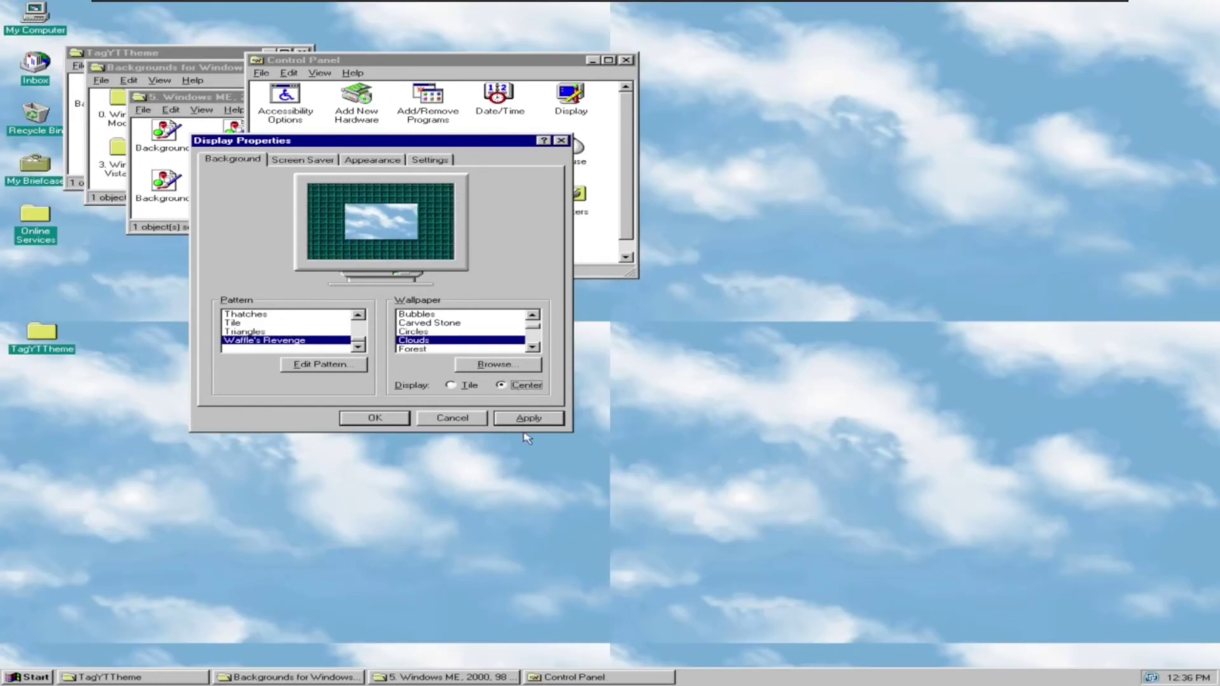
click(529, 418)
click(392, 164)
click(257, 162)
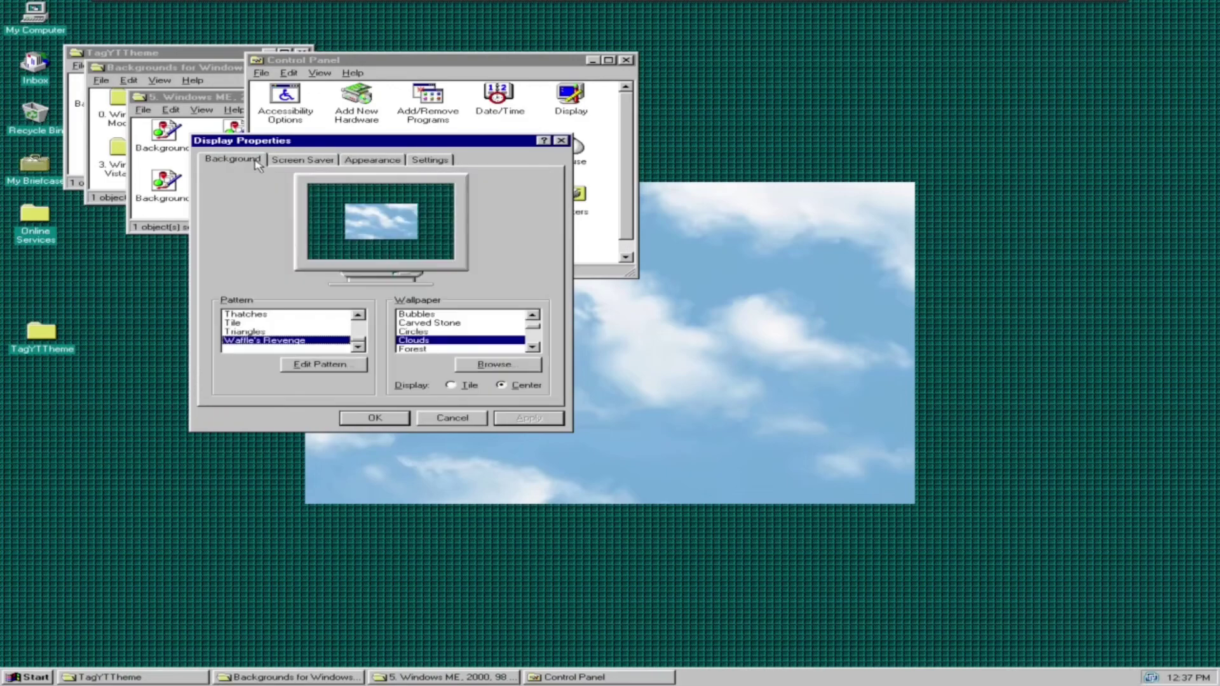
Apply the Triangles pattern and the Circles wallpaper with tiled display to the desktop.
click(300, 332)
click(410, 332)
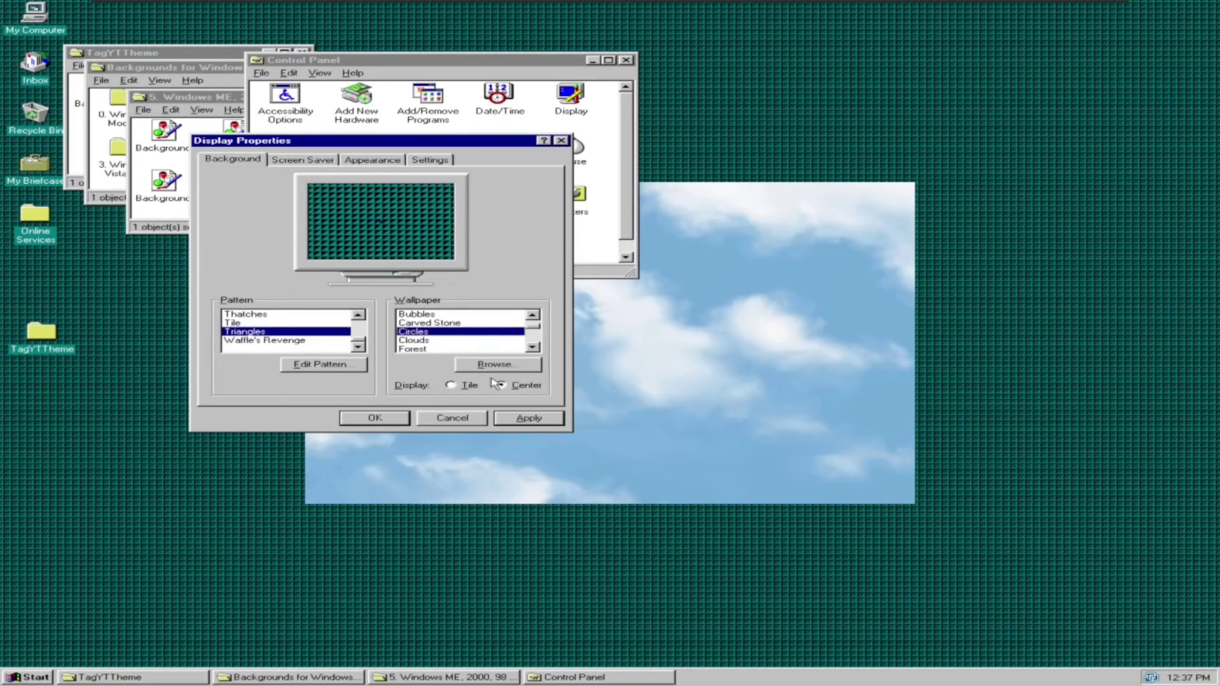
click(503, 419)
click(450, 385)
click(527, 418)
Try out the Clouds and Forest wallpapers in tiled display by applying each to the desktop.
click(470, 341)
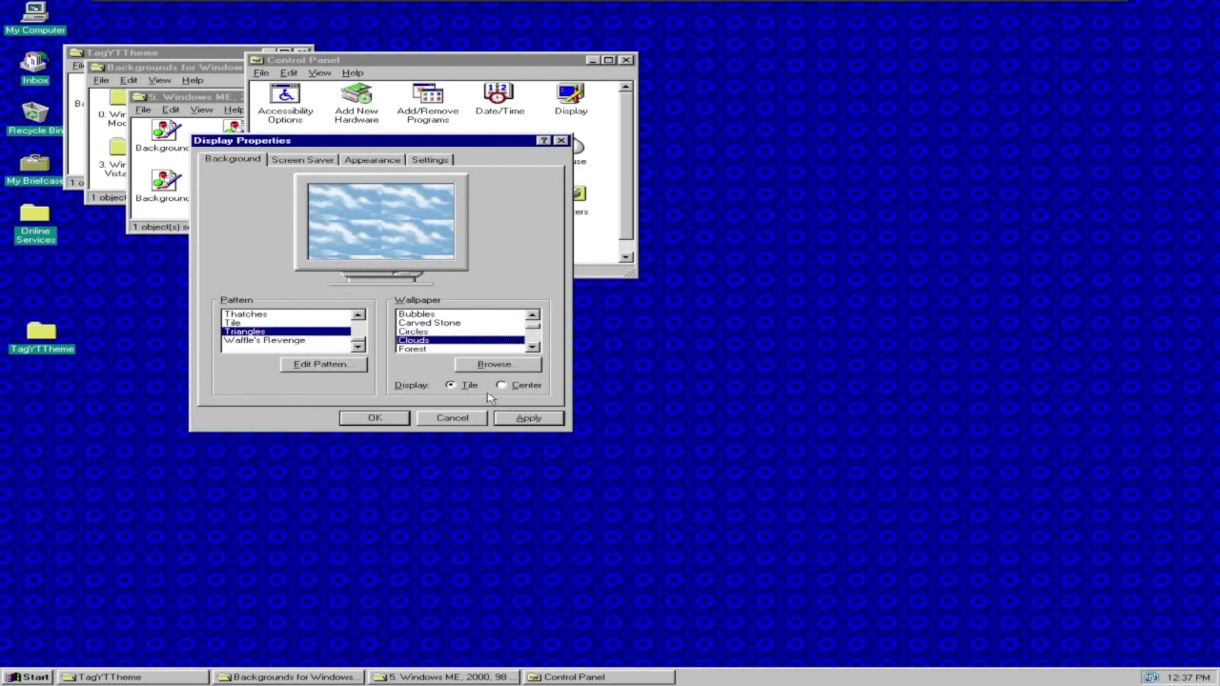
click(523, 418)
click(413, 349)
click(529, 418)
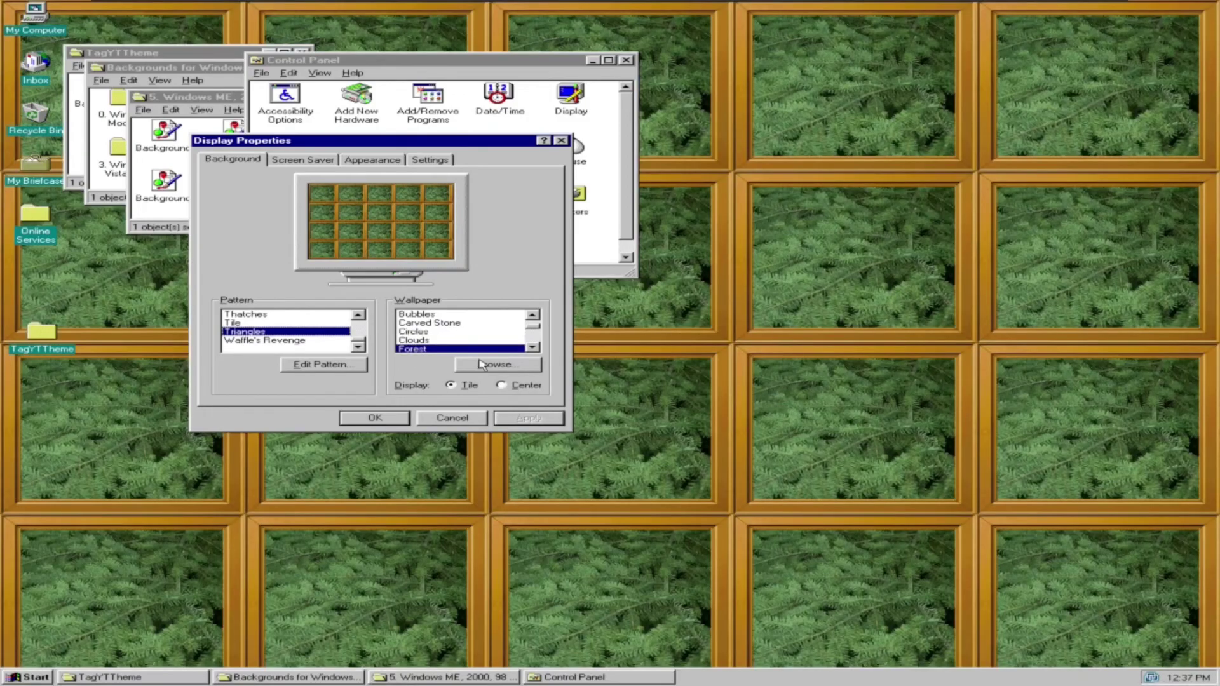
Apply the Bubbles wallpaper to the desktop and accept the display properties.
click(443, 315)
click(528, 418)
click(375, 418)
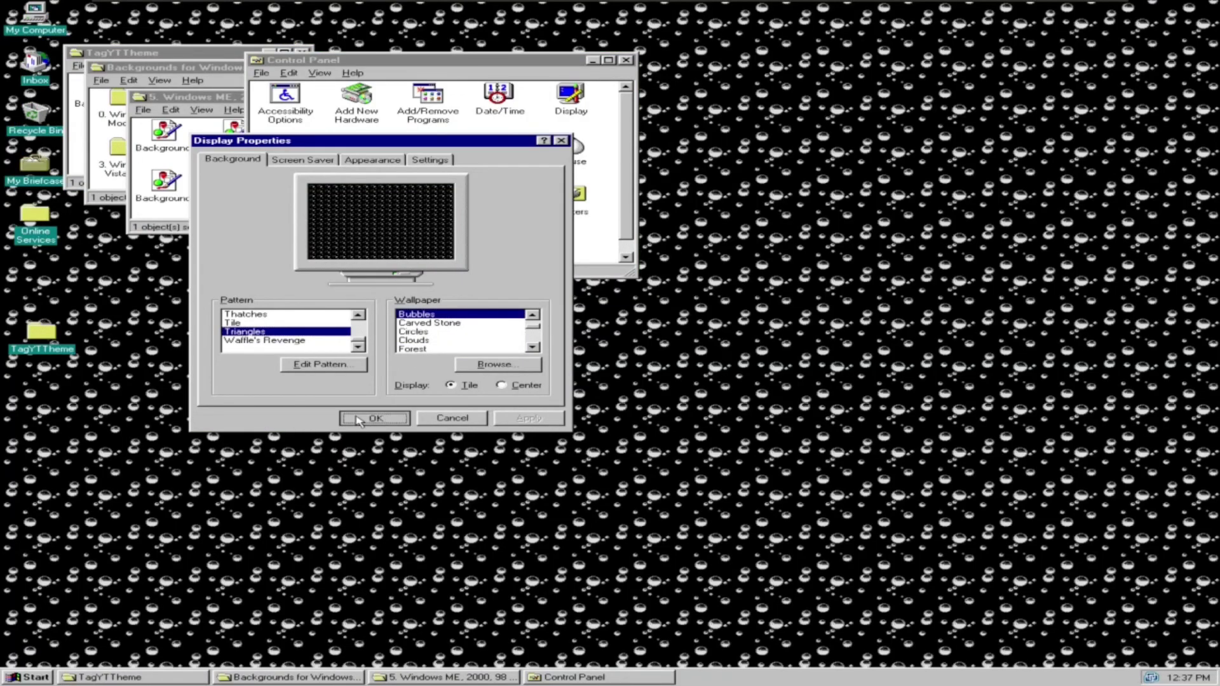
Close the Control Panel and all three open TagYTTheme folder windows.
click(625, 60)
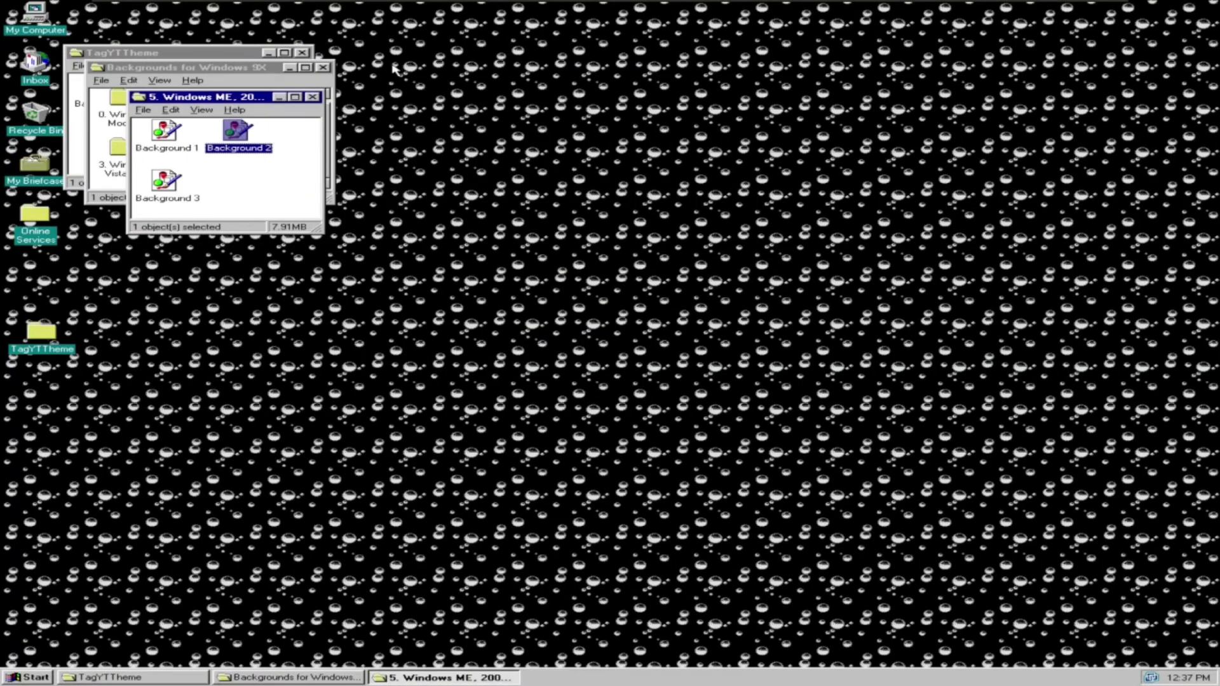
click(312, 98)
click(323, 68)
click(303, 51)
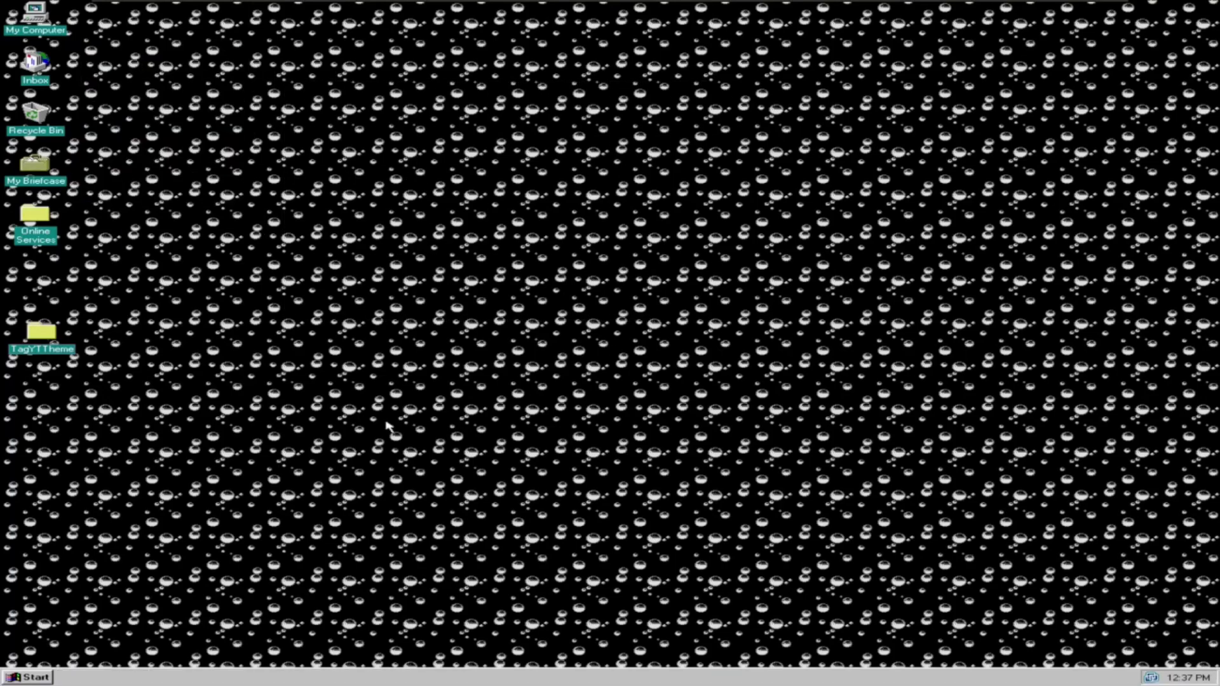
Shut down the Windows 95 virtual machine.
click(29, 677)
click(88, 657)
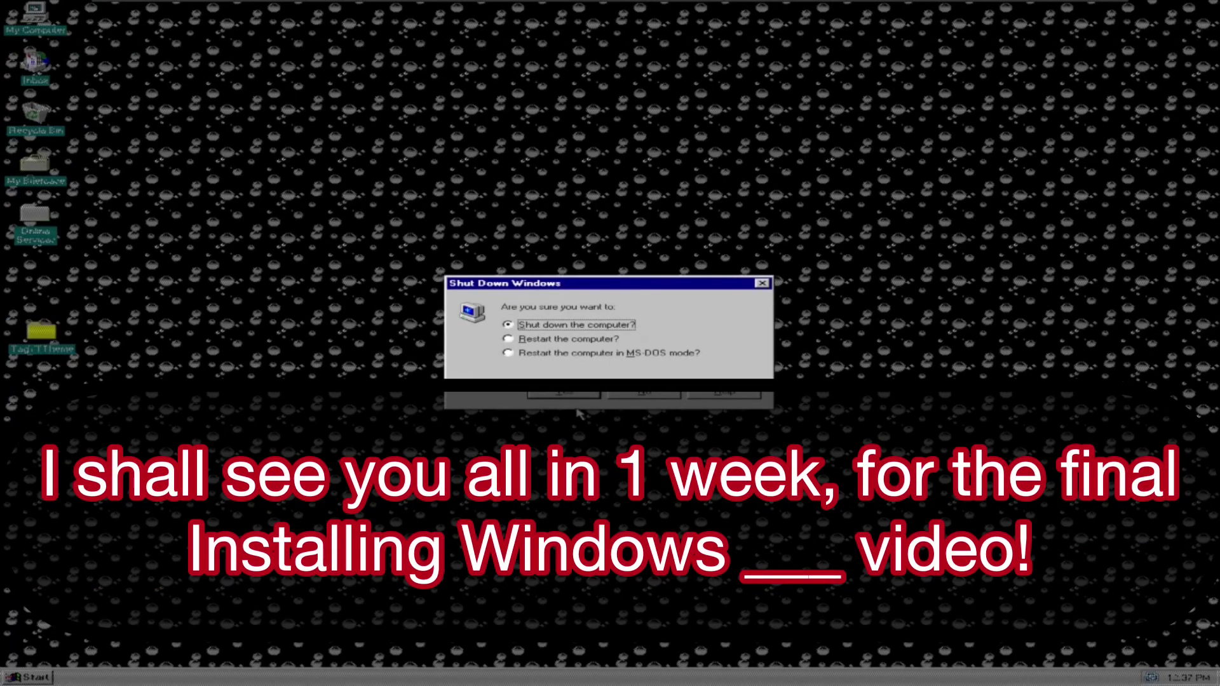
click(562, 395)
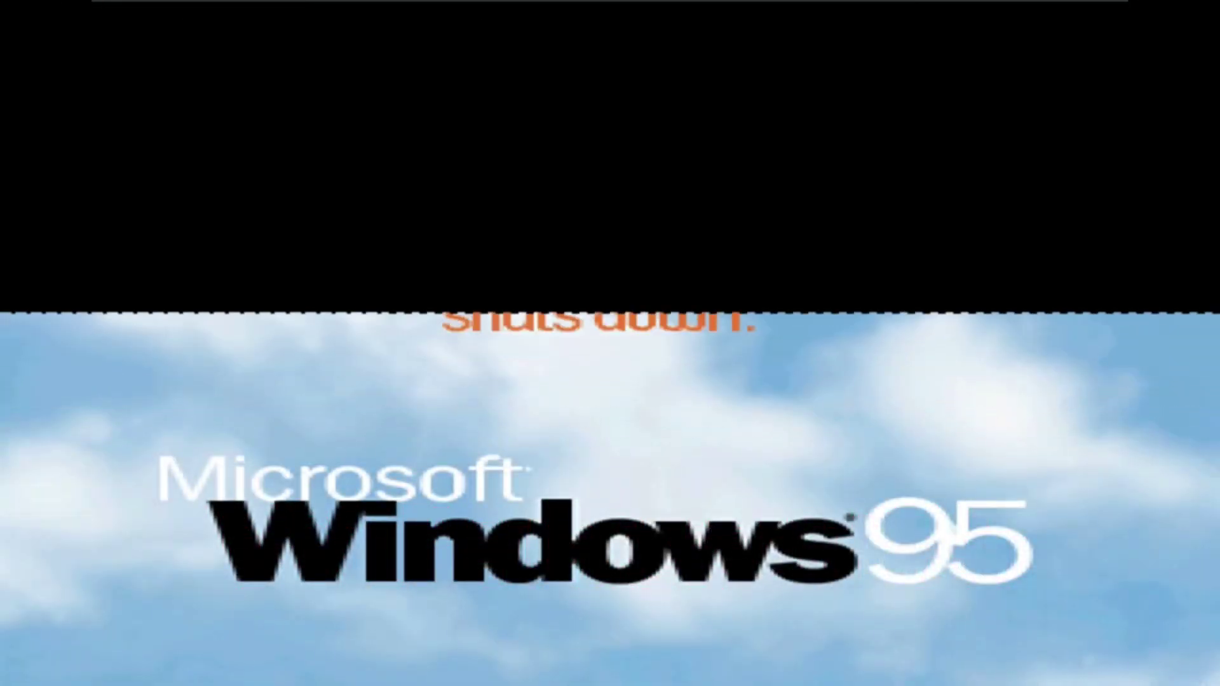